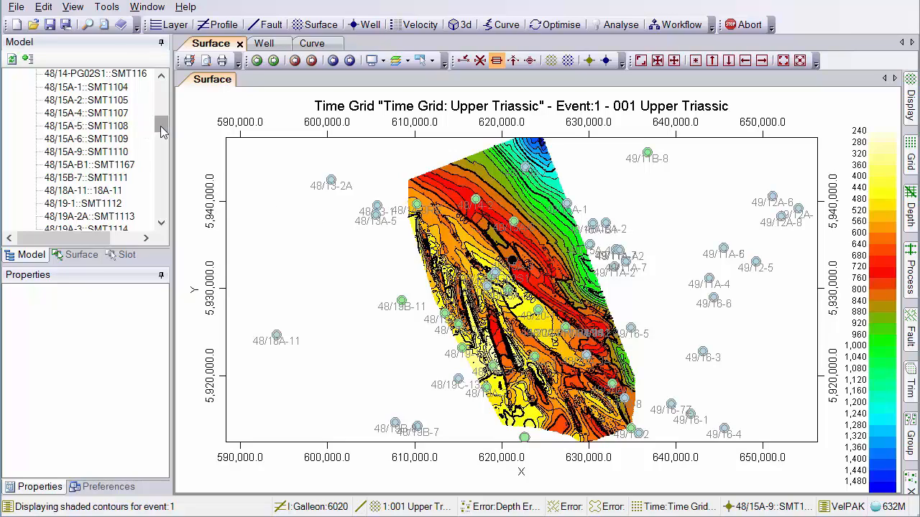
# - Review the layered profile of line IGalleon:6020 and the velocity log of well 48/15A-9::SMT1110
pyautogui.click(208, 25)
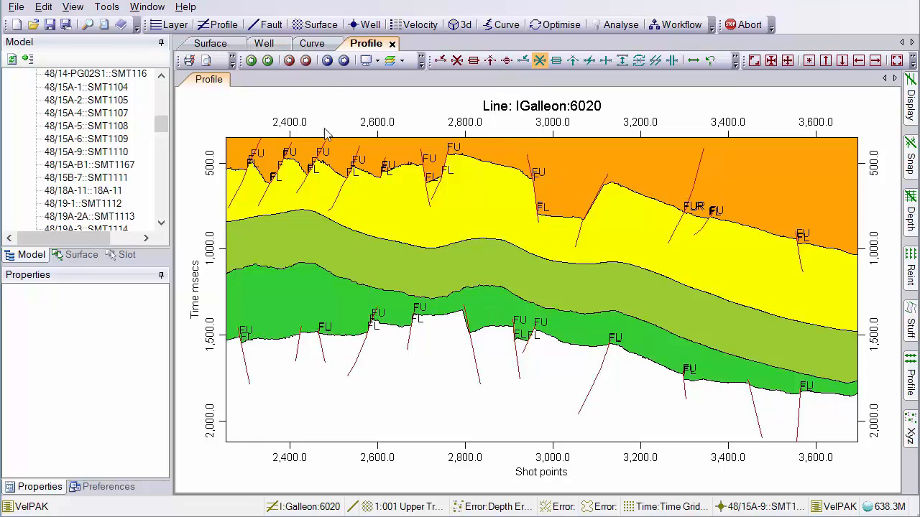
pyautogui.click(266, 44)
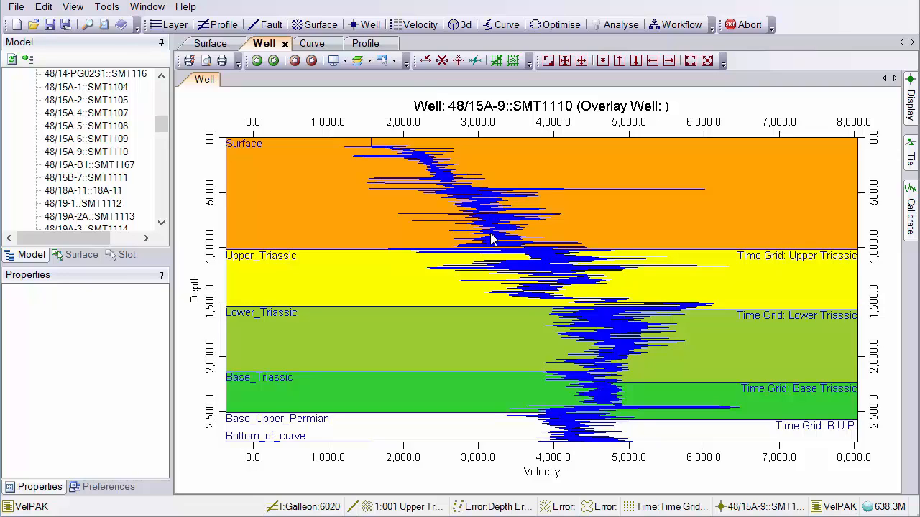
# - Generate the standard well curve graph V0 v Kz from sonic log
pyautogui.click(321, 48)
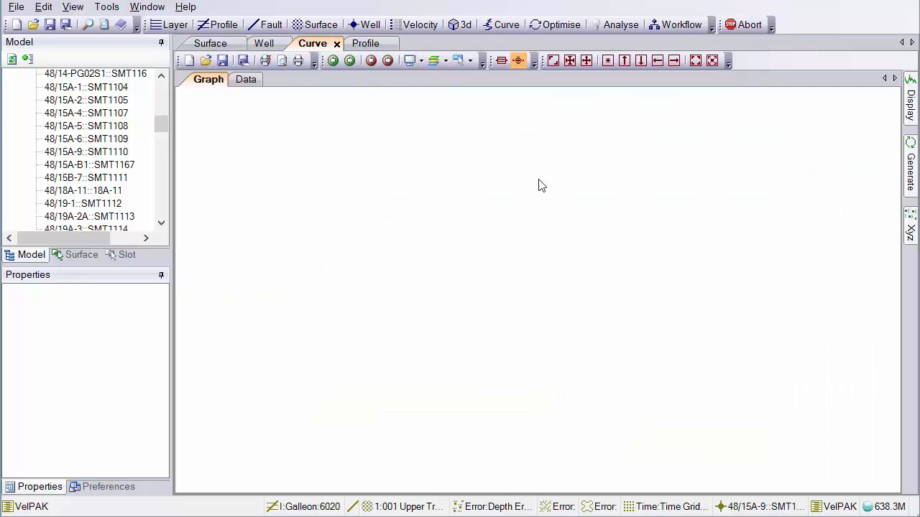
pyautogui.moveTo(910, 196)
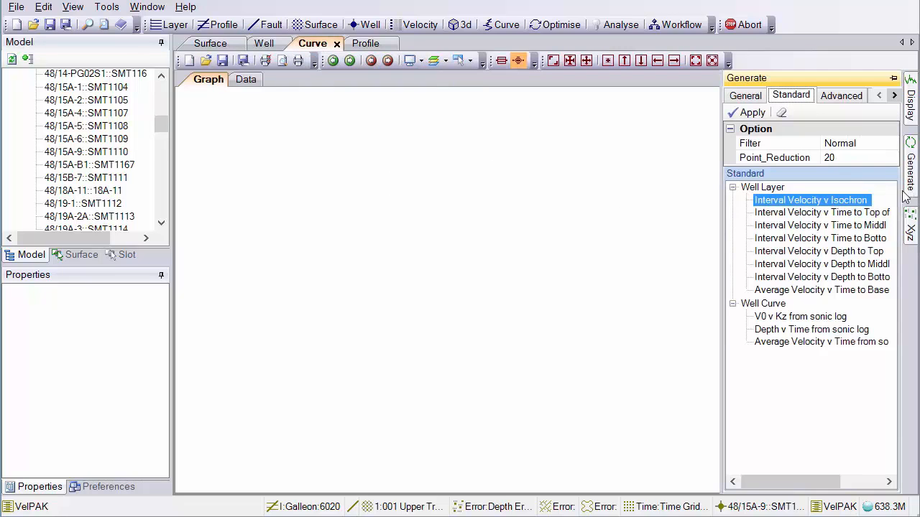
pyautogui.click(803, 317)
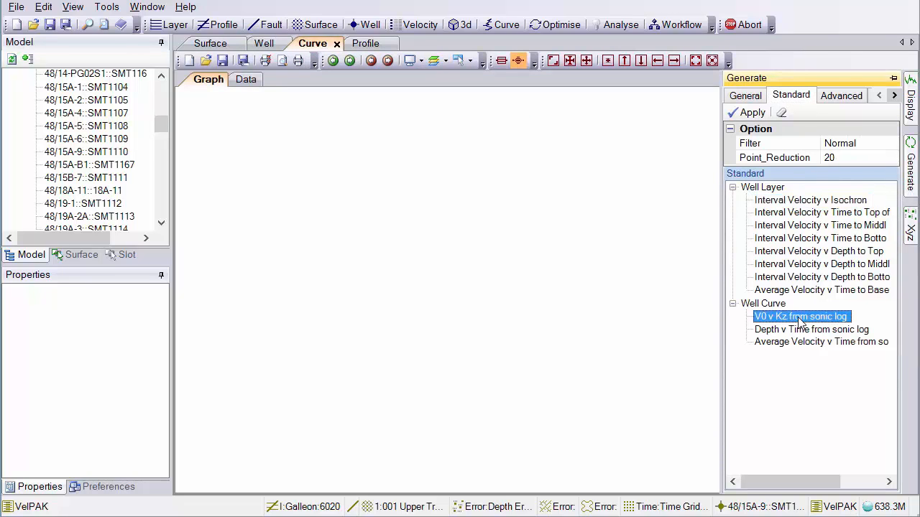
pyautogui.click(751, 112)
# - Set the curve graph's fit to Linear and apply it to the sonic log velocities
pyautogui.moveTo(912, 106)
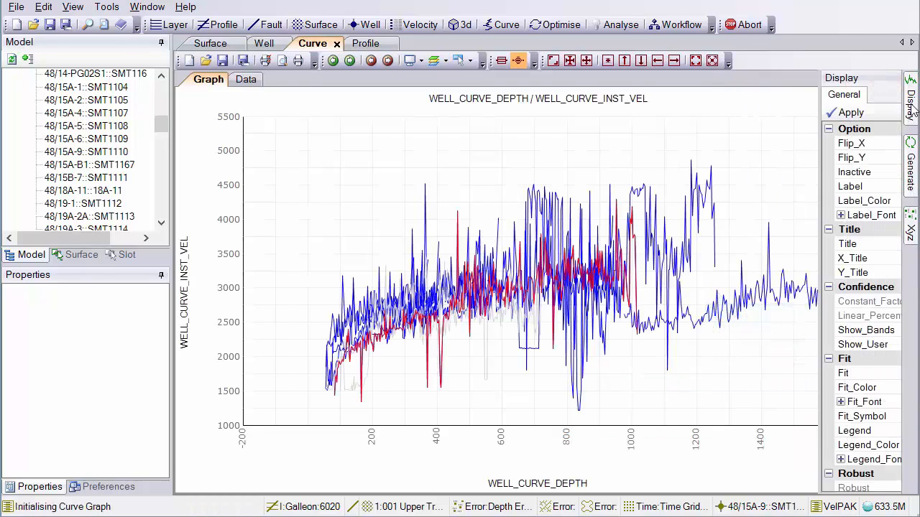
pyautogui.click(865, 372)
pyautogui.doubleClick(865, 372)
pyautogui.doubleClick(868, 372)
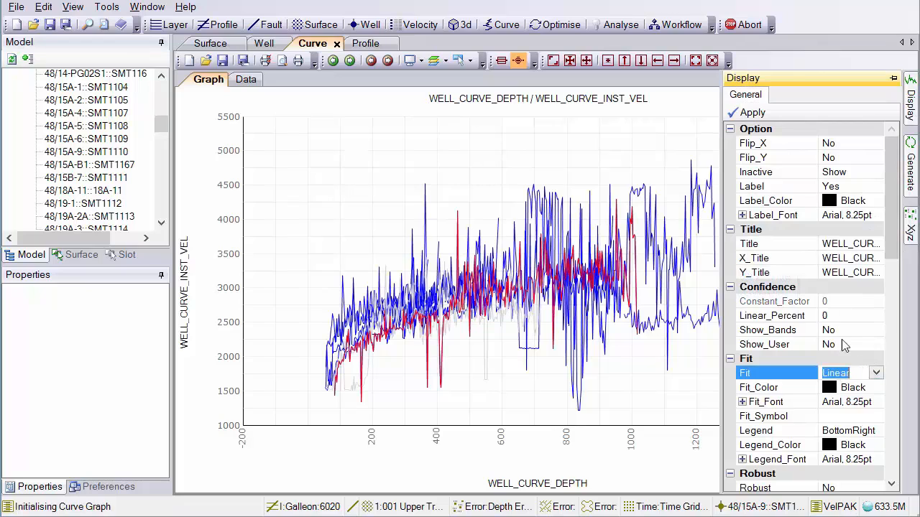
pyautogui.click(751, 113)
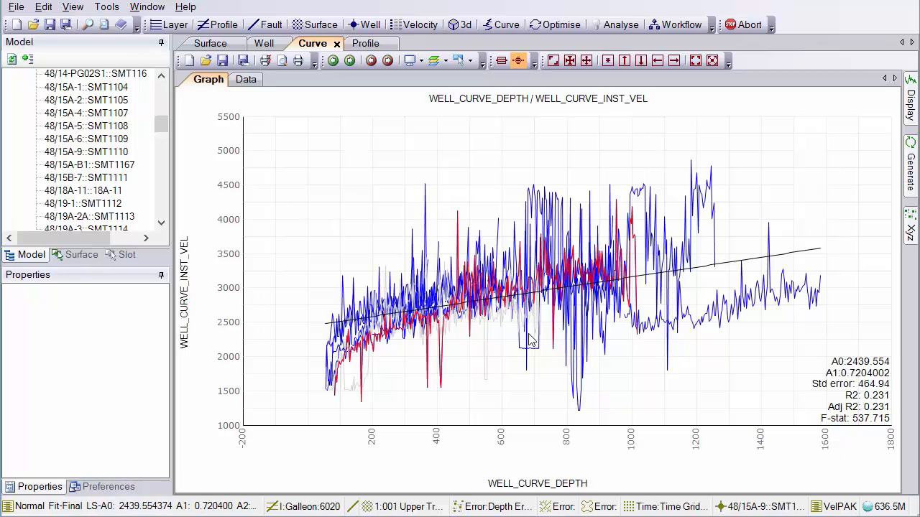
# - Show the Optimise residual map for the Upper Triassic and turn off its Line_Residual overlay
pyautogui.click(554, 25)
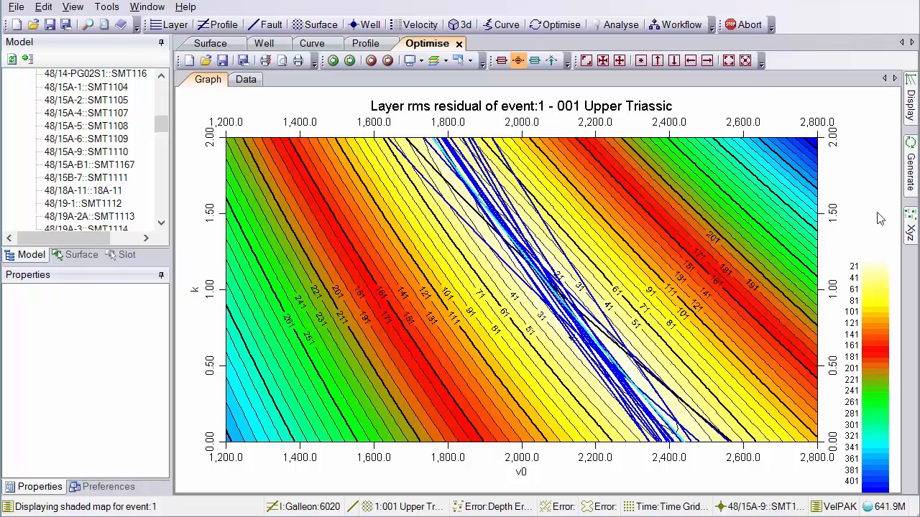
pyautogui.moveTo(914, 166)
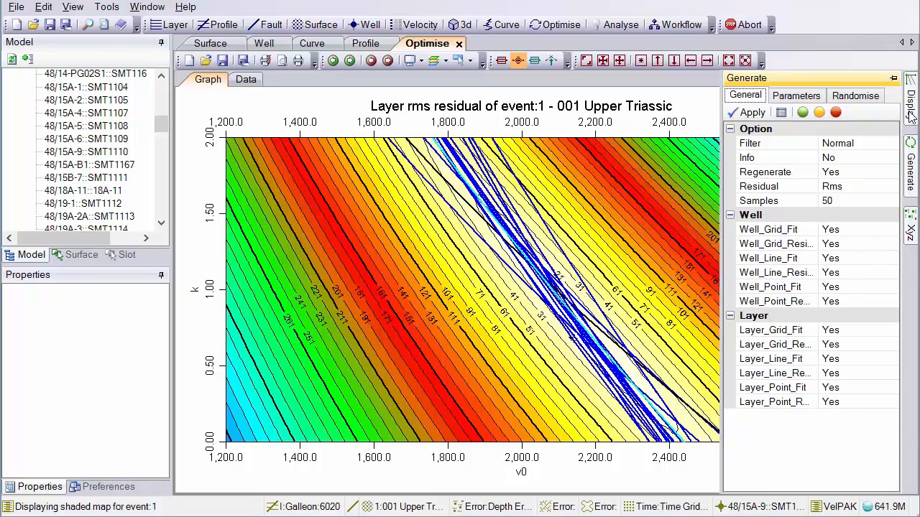
pyautogui.moveTo(909, 116)
pyautogui.doubleClick(842, 403)
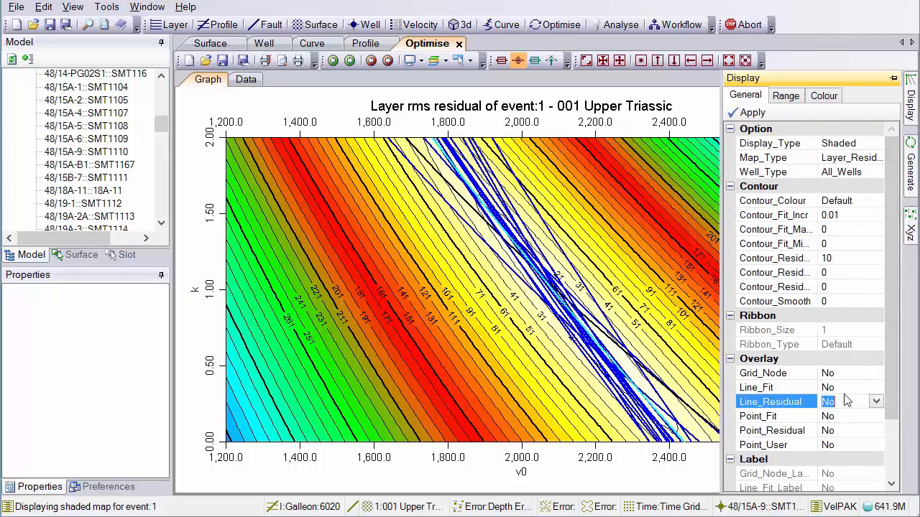
pyautogui.click(751, 112)
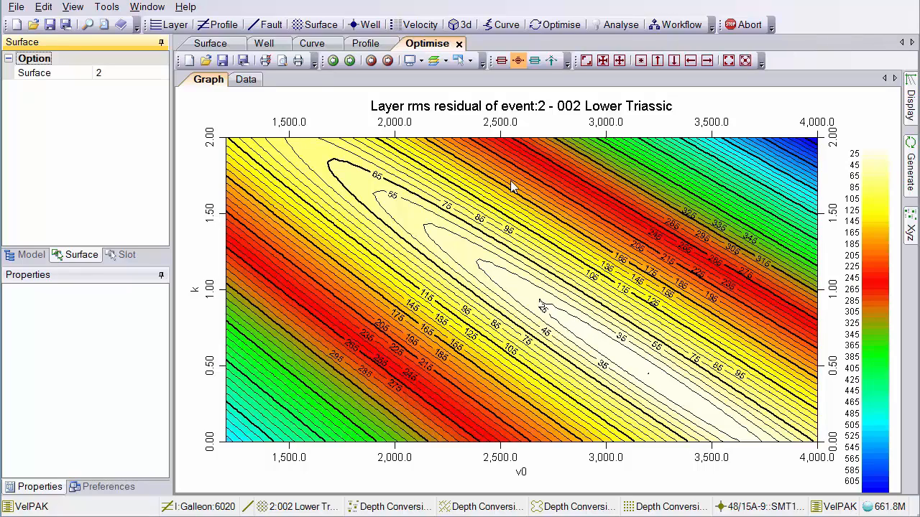
# - Review the layer velocities on the well log and return to the Lower Triassic residual map
pyautogui.click(263, 43)
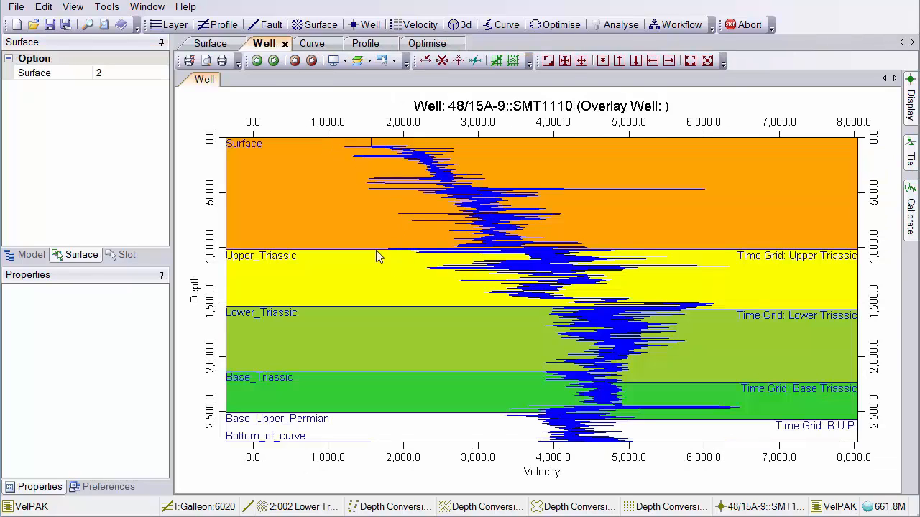
pyautogui.click(415, 46)
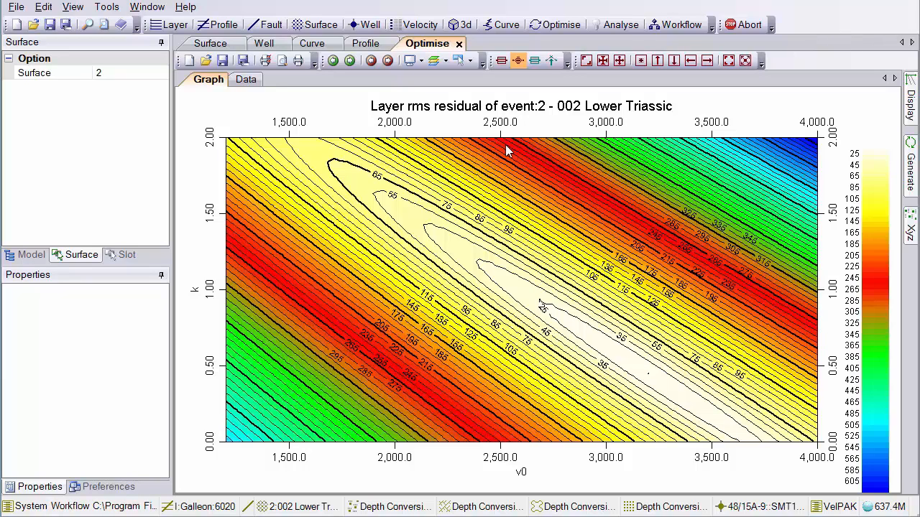
# - Load Simple Template #1.xml as the workflow, agreeing to clear the existing one
pyautogui.click(677, 24)
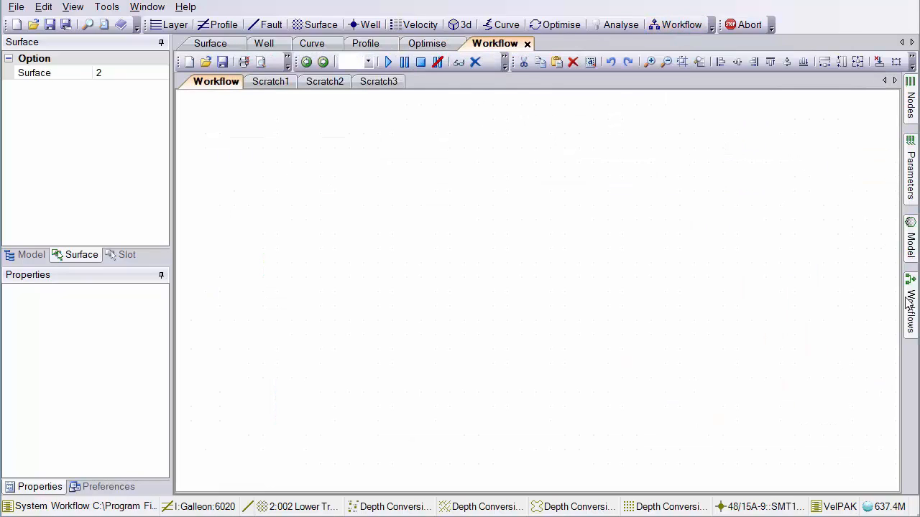
pyautogui.moveTo(914, 305)
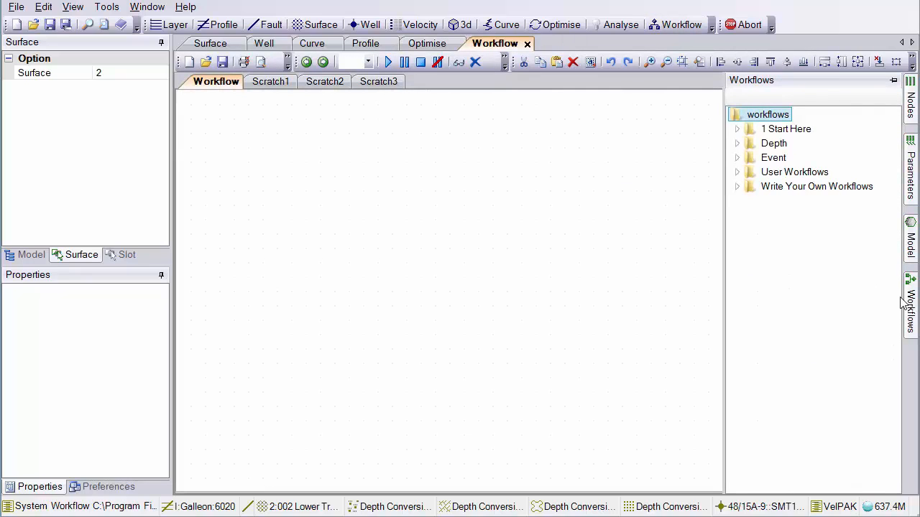
pyautogui.click(736, 129)
pyautogui.click(750, 157)
pyautogui.moveTo(804, 187); pyautogui.dragTo(309, 156)
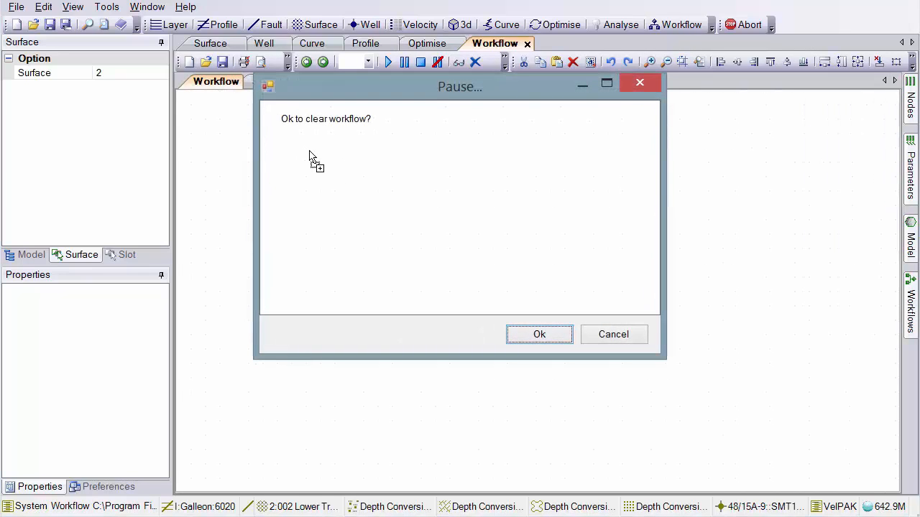
pyautogui.click(538, 335)
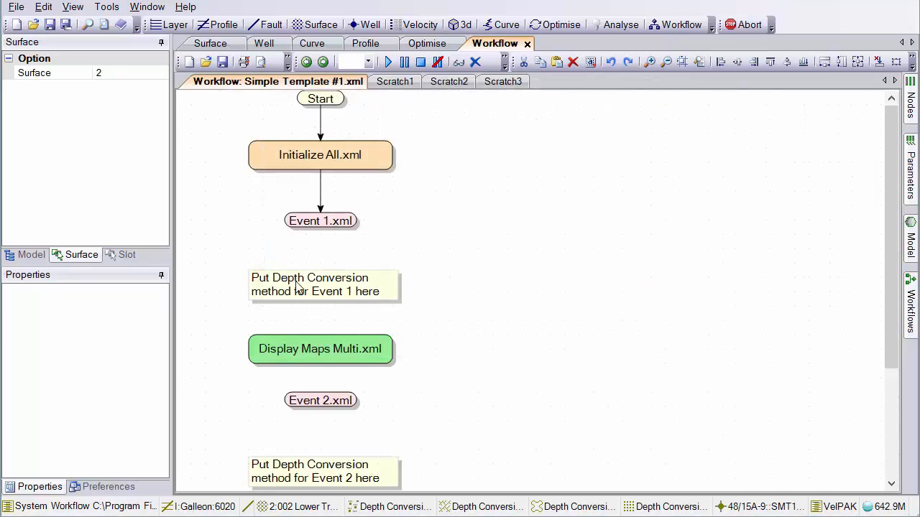
# - Place Event 2.xml beside Event 1.xml, and delete the depth conversion notes and the Display Maps Multi.xml node below Event 1.xml
pyautogui.moveTo(338, 404); pyautogui.dragTo(506, 219)
pyautogui.click(349, 293)
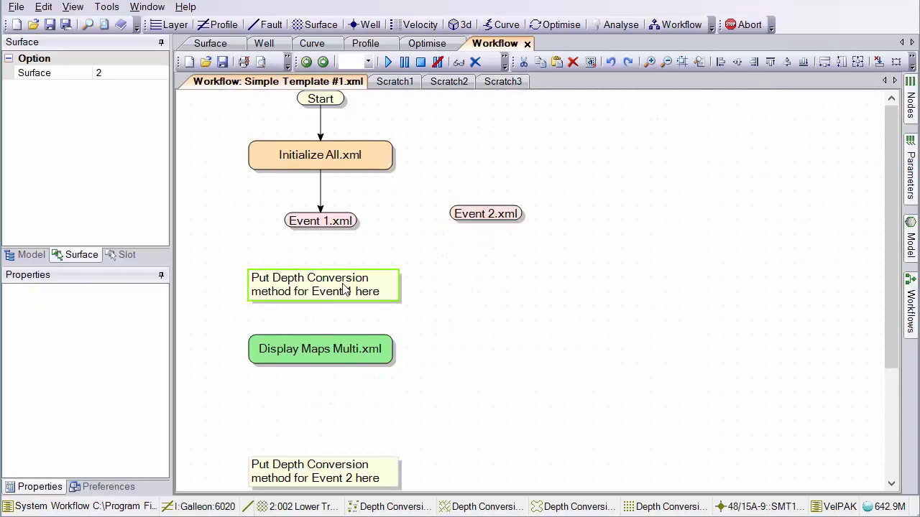
pyautogui.moveTo(203, 269); pyautogui.dragTo(441, 498)
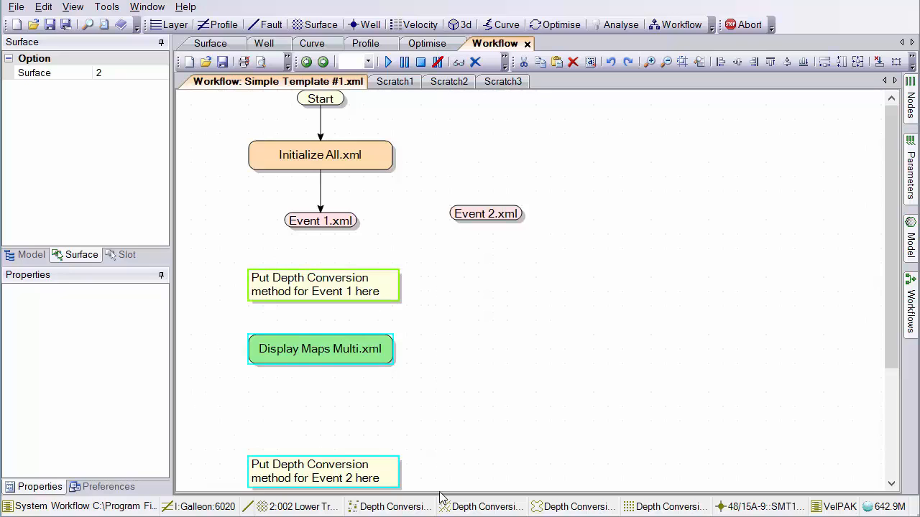
pyautogui.press('Delete')
# - Delete the remaining template placeholders, including the Etc. note, and move the End node up to the right of the event nodes
pyautogui.scroll(-3, 404, 374)
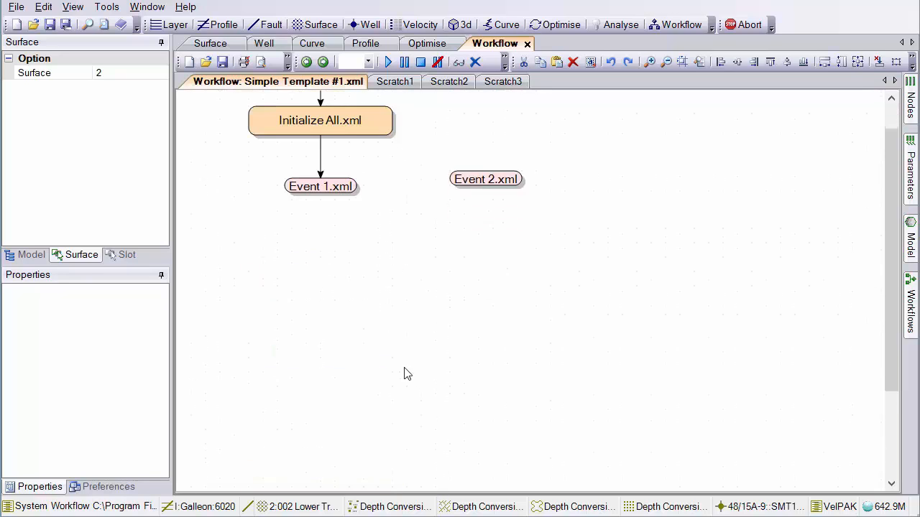
pyautogui.click(322, 466)
pyautogui.press('Delete')
pyautogui.scroll(-5, 345, 457)
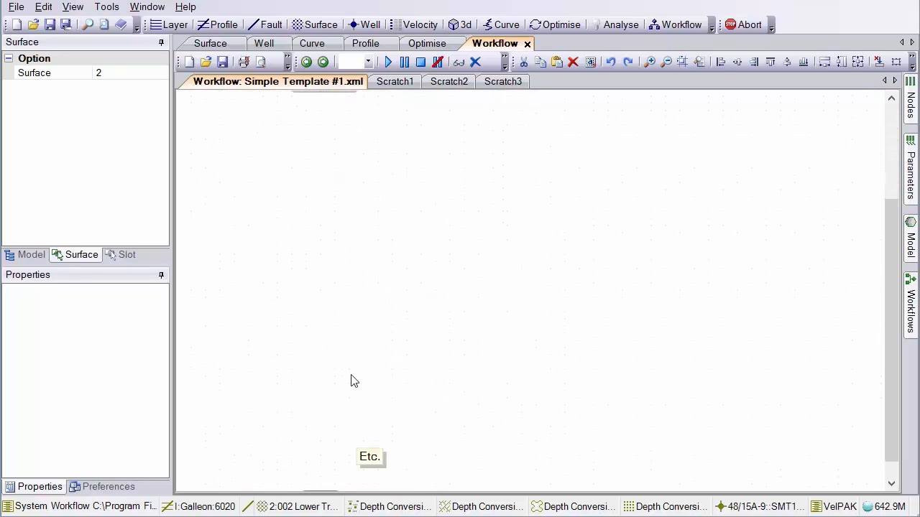
pyautogui.press('Delete')
pyautogui.moveTo(321, 480); pyautogui.dragTo(738, 233)
pyautogui.scroll(6, 404, 369)
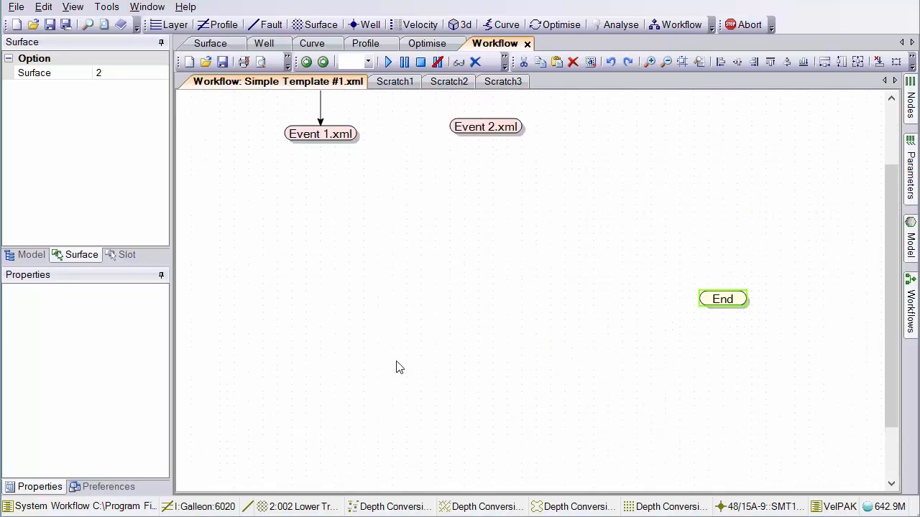
# - Add Optimise V0kz Residual Error Multi.xml from the depth optimisation workflows below Event 1.xml and link Event 1.xml to it
pyautogui.click(909, 280)
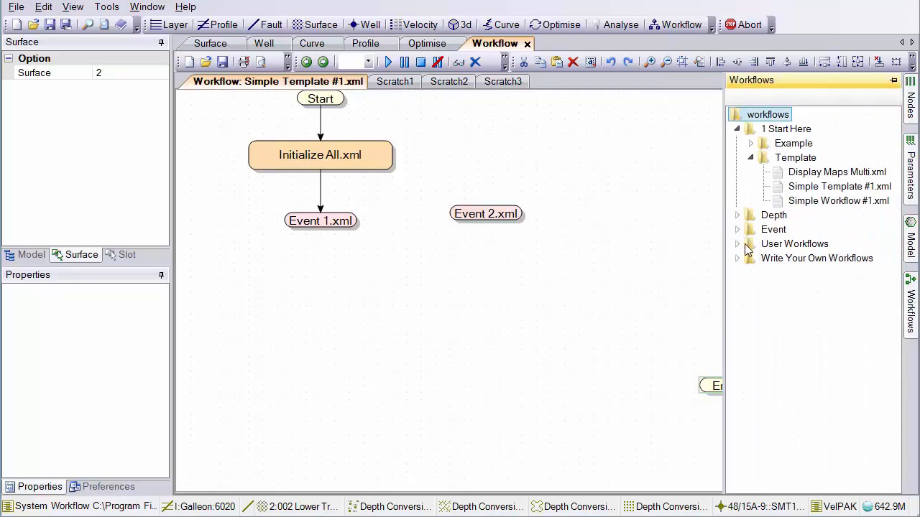
pyautogui.click(737, 129)
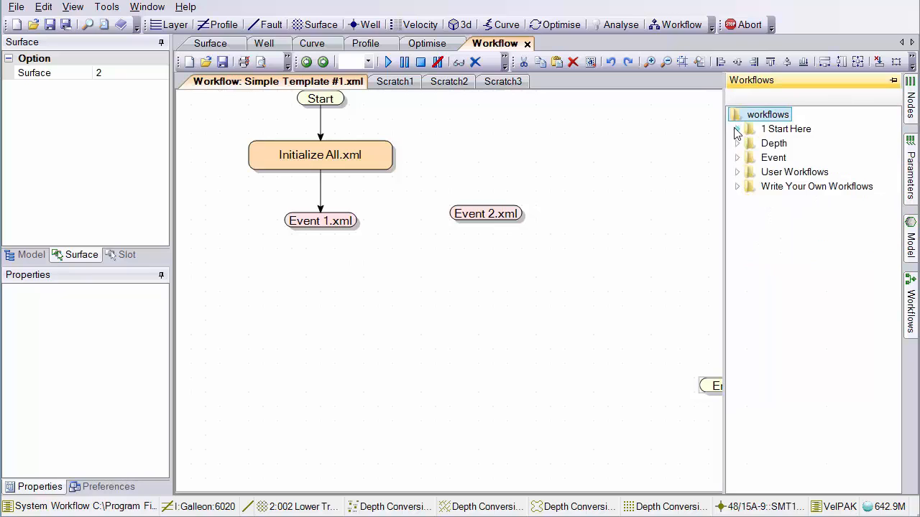
pyautogui.click(736, 143)
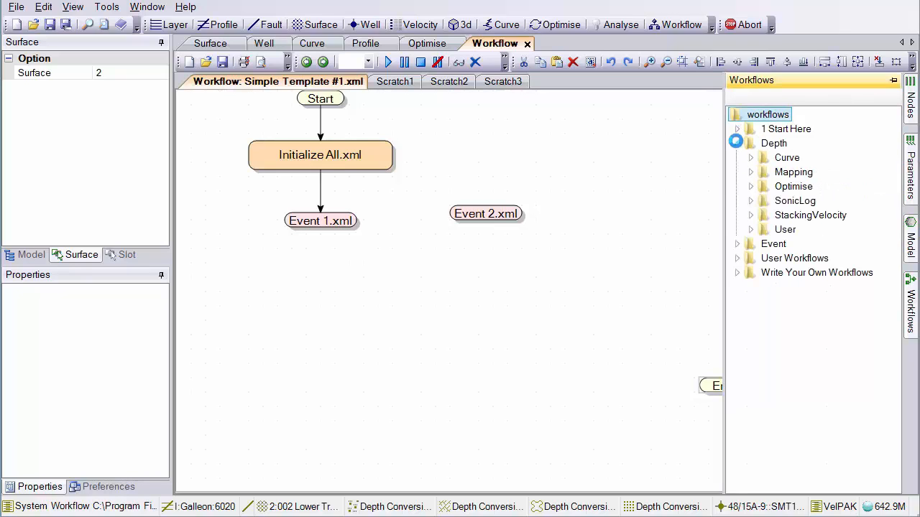
pyautogui.click(750, 186)
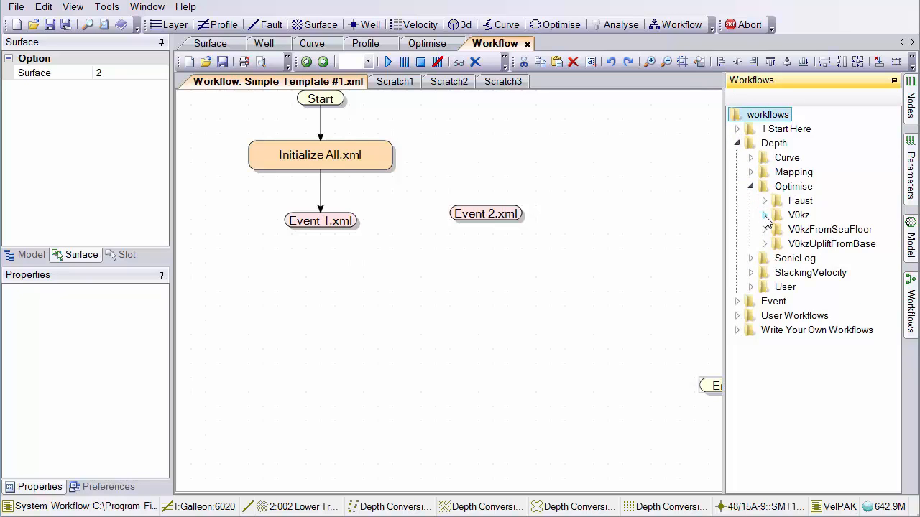
pyautogui.click(764, 215)
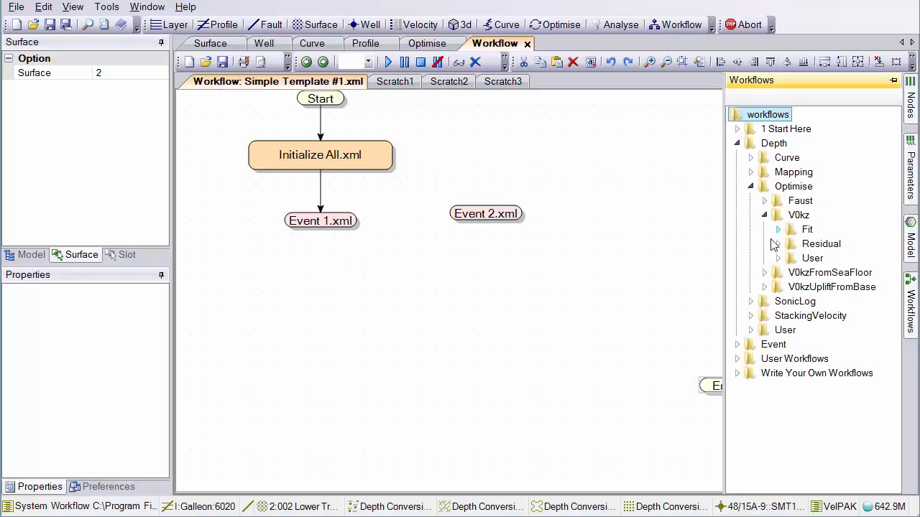
pyautogui.click(779, 245)
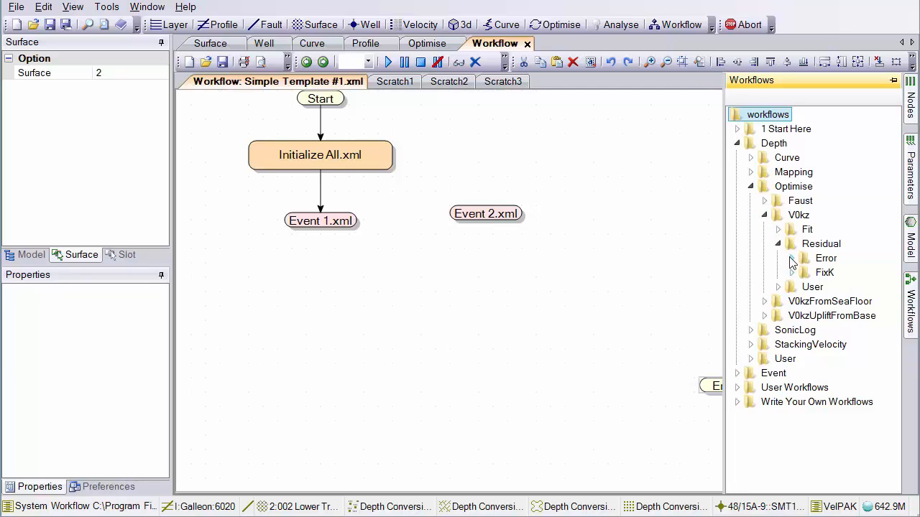
pyautogui.click(791, 259)
pyautogui.moveTo(832, 279); pyautogui.dragTo(276, 271)
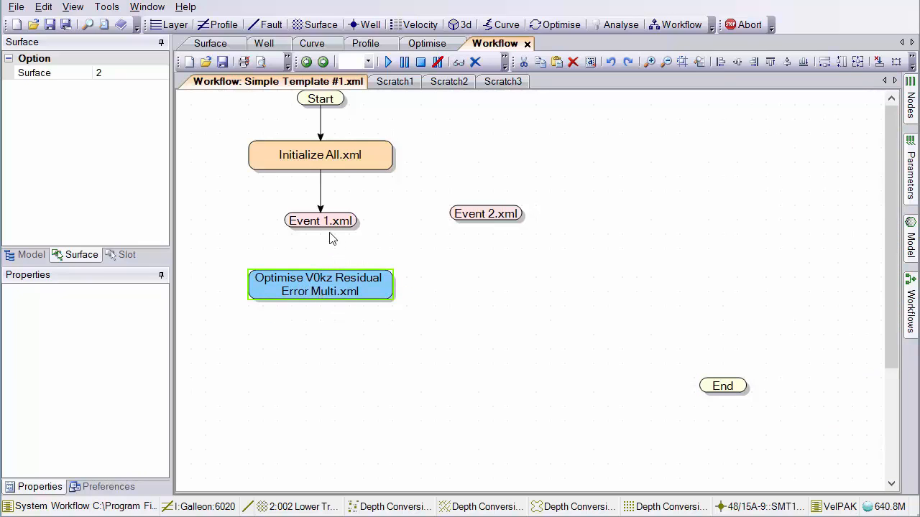
pyautogui.moveTo(321, 228); pyautogui.dragTo(320, 278)
# - Add the Optimise V0kz Residual FixK Multi.xml workflow below Event 2.xml and align it with the Event 1 method node
pyautogui.moveTo(911, 298)
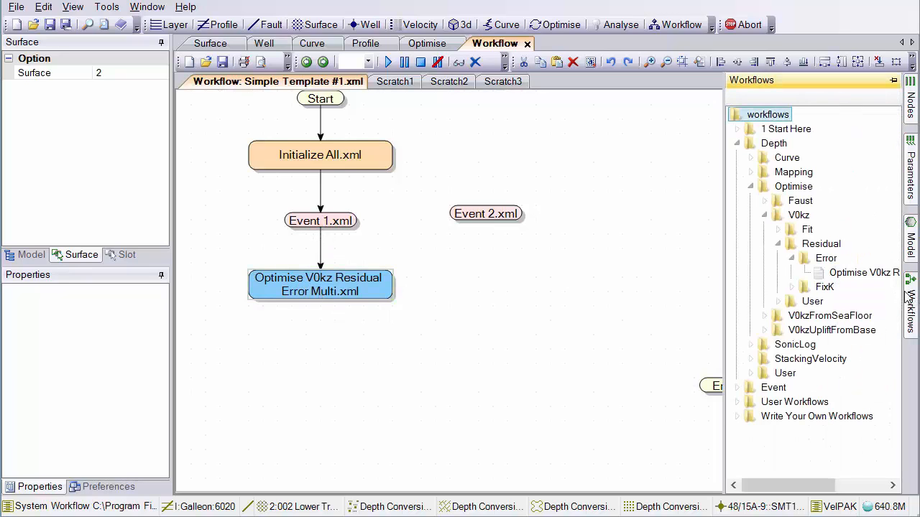
pyautogui.click(791, 287)
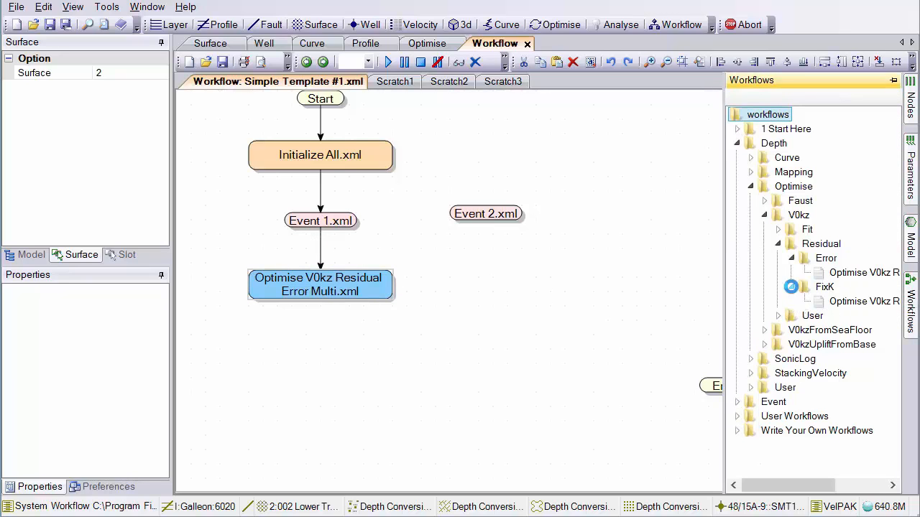
pyautogui.moveTo(852, 304); pyautogui.dragTo(462, 283)
pyautogui.moveTo(516, 302); pyautogui.dragTo(487, 286)
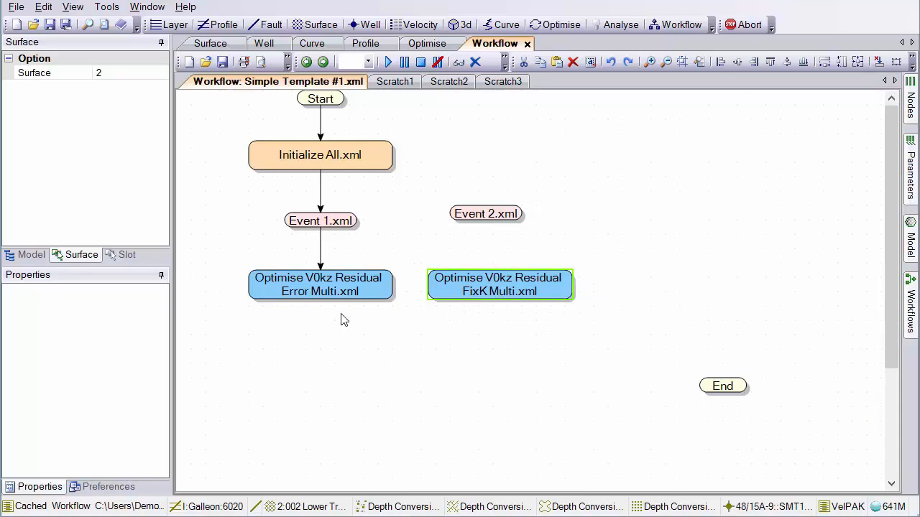
# - Link the Residual Error Multi node to Event 2.xml and Event 2.xml to the FixK Multi node, and shift End slightly further right
pyautogui.moveTo(320, 300); pyautogui.dragTo(491, 193)
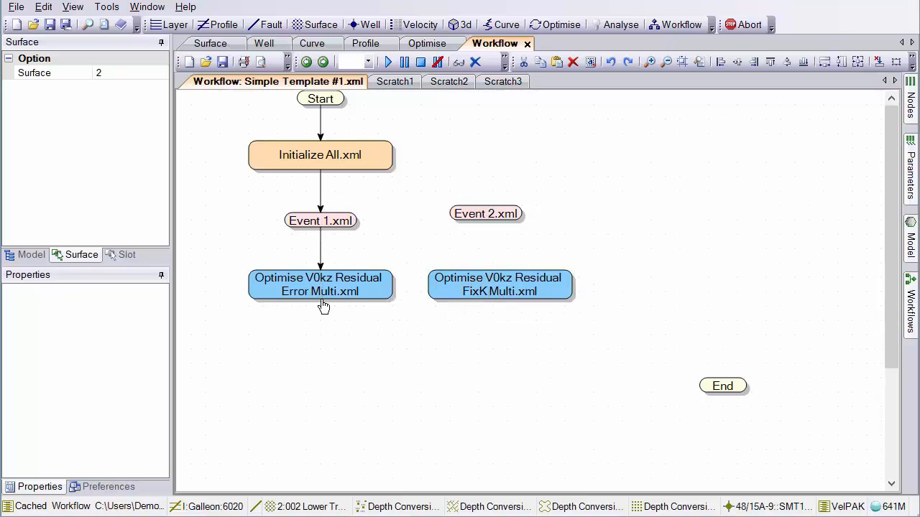
pyautogui.moveTo(320, 300); pyautogui.dragTo(496, 277)
pyautogui.moveTo(727, 389); pyautogui.dragTo(756, 382)
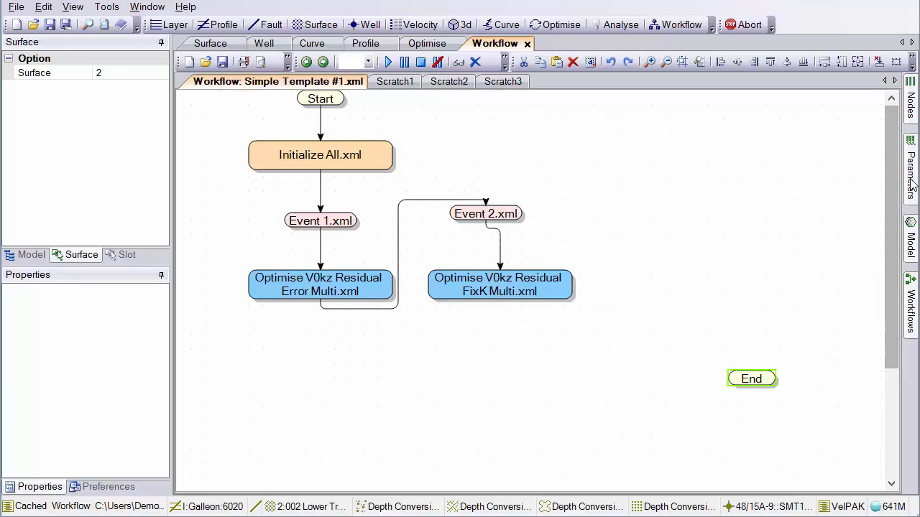
# - Add Event 3.xml and Event 4.xml in a row beside Event 2.xml and shift End further right beneath Event 4.xml
pyautogui.moveTo(908, 294)
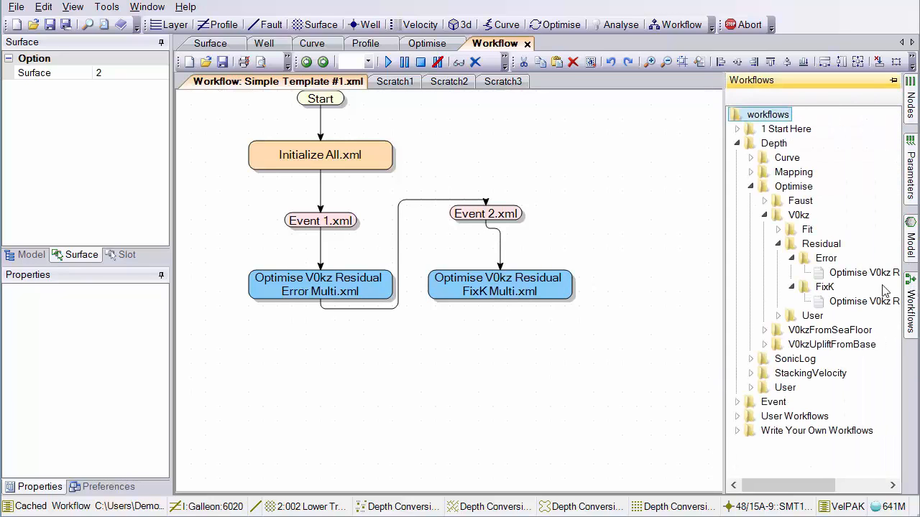
pyautogui.click(737, 402)
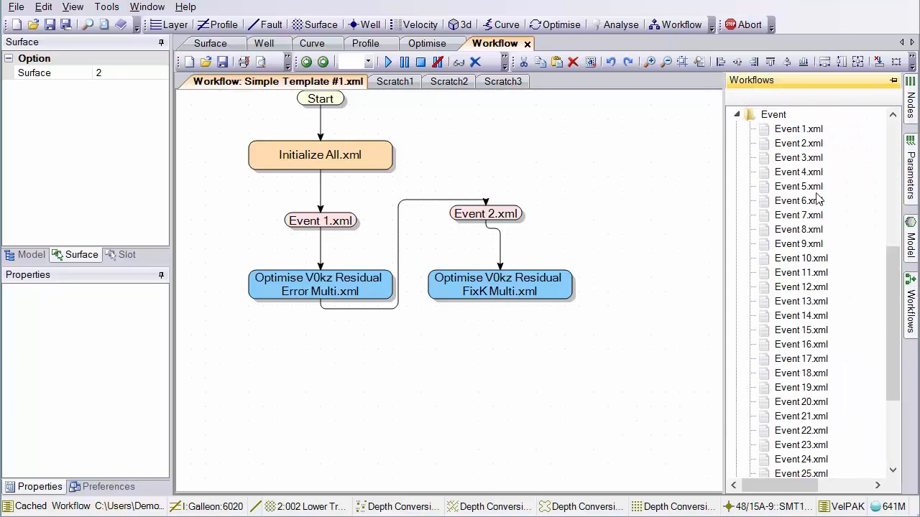
pyautogui.moveTo(799, 159); pyautogui.dragTo(676, 220)
pyautogui.moveTo(909, 316)
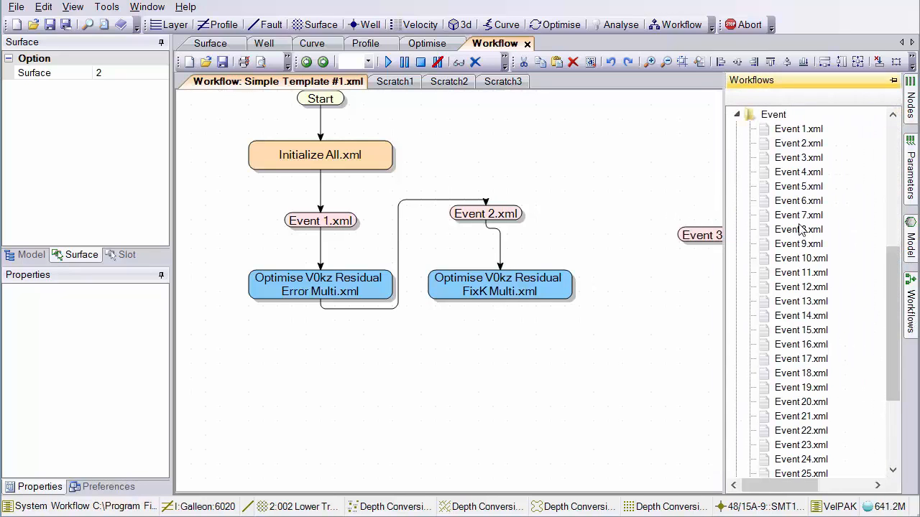
pyautogui.moveTo(802, 172); pyautogui.dragTo(798, 235)
pyautogui.moveTo(731, 242); pyautogui.dragTo(662, 221)
pyautogui.moveTo(783, 236); pyautogui.dragTo(799, 219)
pyautogui.moveTo(763, 380); pyautogui.dragTo(828, 379)
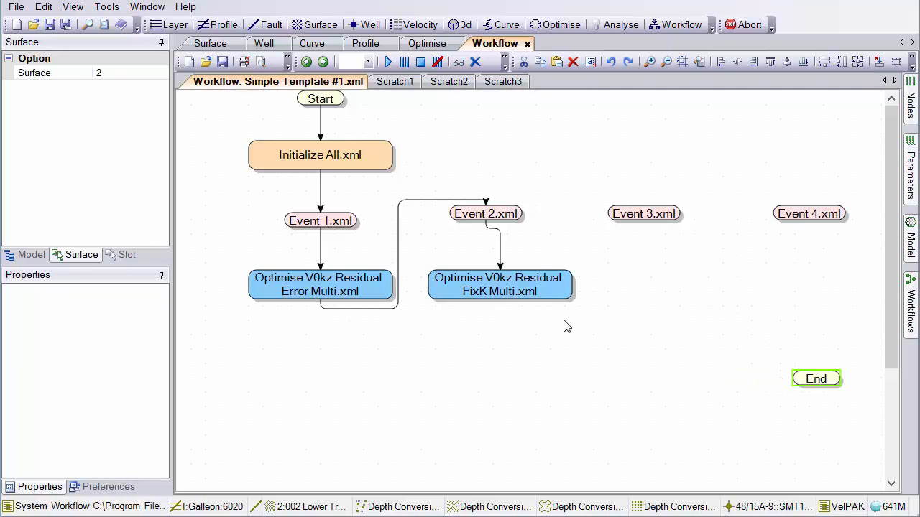
# - Add Mapping IntervalVelocity Multi.xml below Event 3.xml, linking the FixK Multi node to Event 3.xml and Event 3.xml to the new node
pyautogui.click(260, 43)
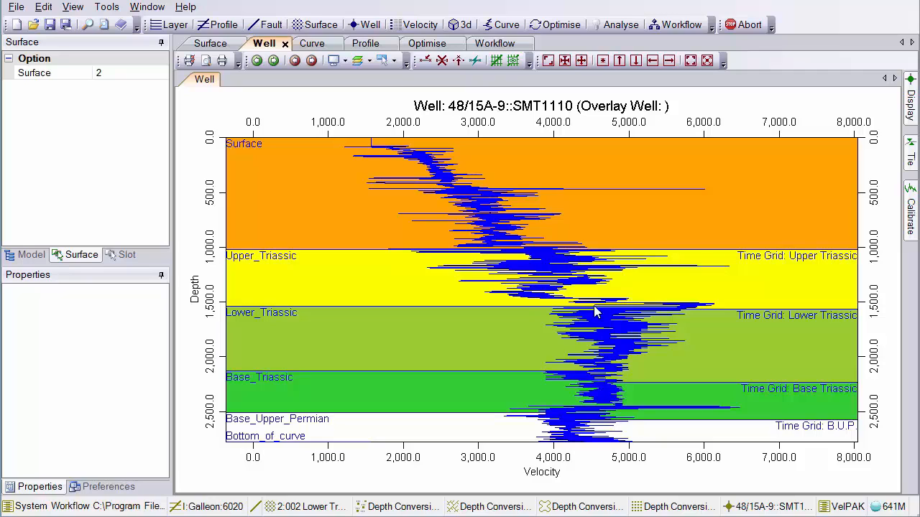
pyautogui.click(494, 45)
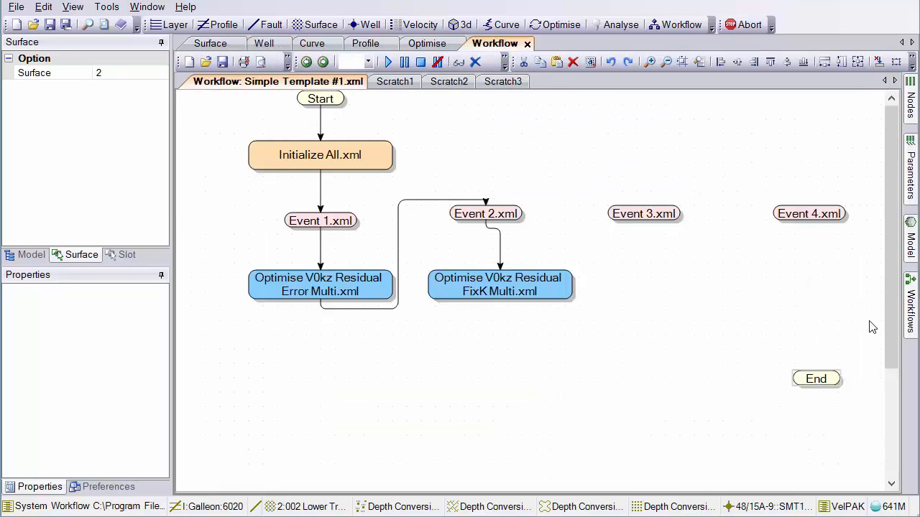
pyautogui.click(912, 318)
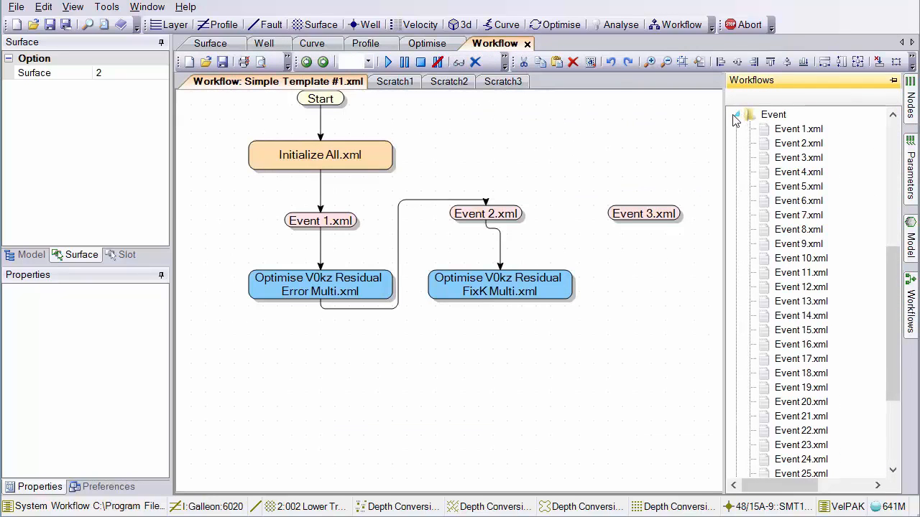
pyautogui.click(735, 116)
pyautogui.click(750, 186)
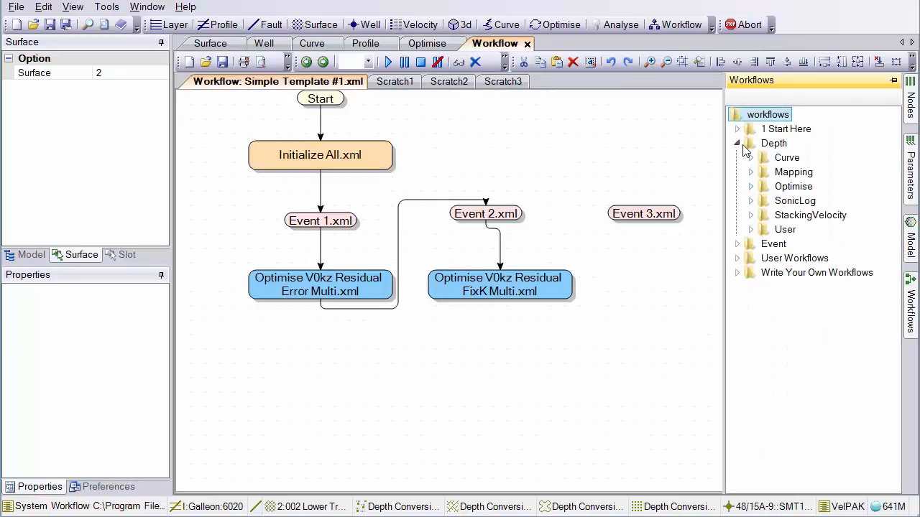
pyautogui.click(751, 172)
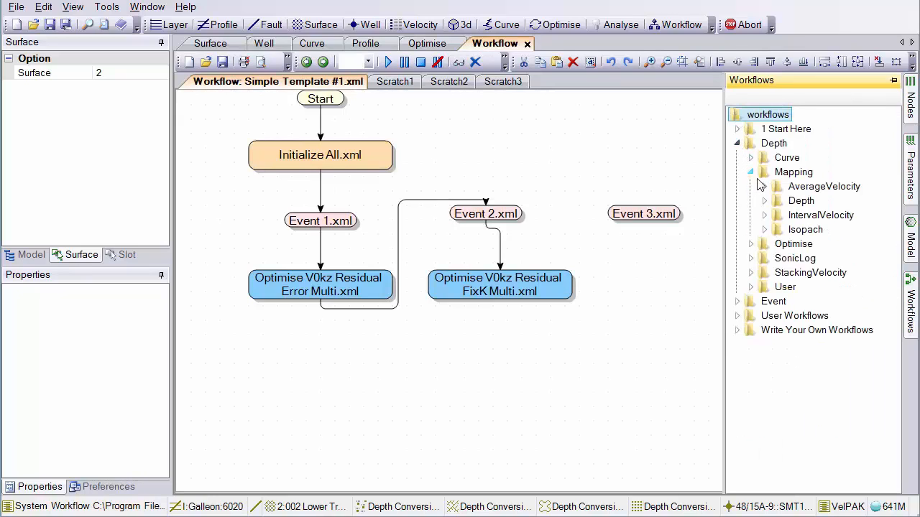
pyautogui.click(765, 214)
pyautogui.moveTo(835, 239); pyautogui.dragTo(602, 290)
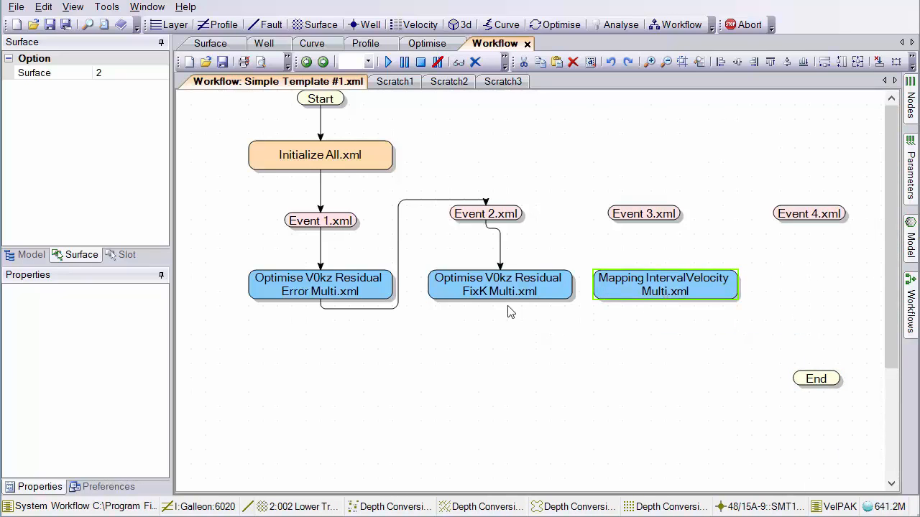
pyautogui.moveTo(498, 292)
pyautogui.mouseDown()
pyautogui.moveTo(513, 369)
pyautogui.moveTo(653, 181)
pyautogui.moveTo(651, 268)
pyautogui.mouseUp()
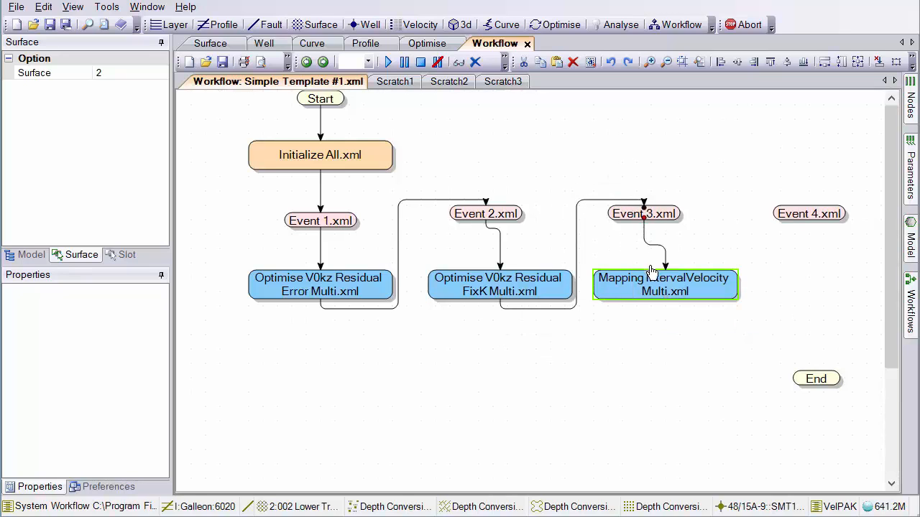
pyautogui.click(612, 372)
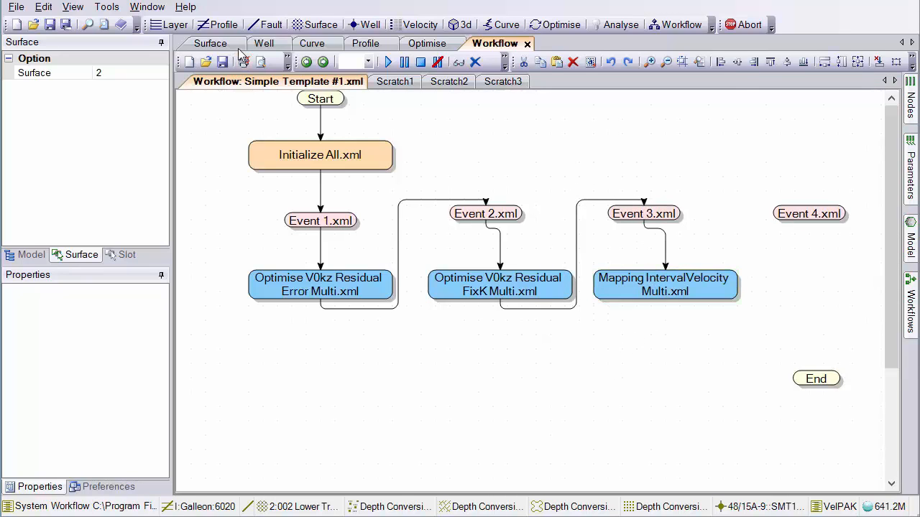
# - Examine the velocity logs of wells 48/15A-9, 48/15A-6 and 48/15A-5 across the Triassic layers
pyautogui.click(264, 43)
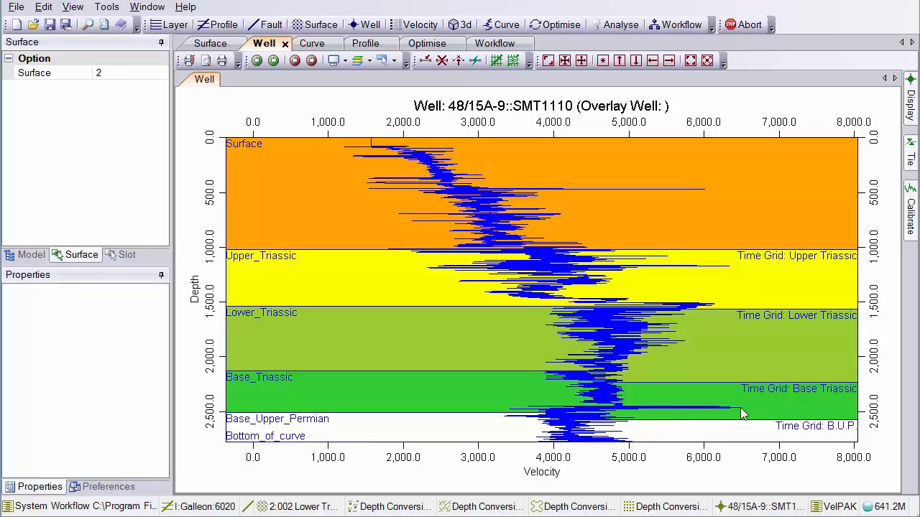
pyautogui.click(293, 64)
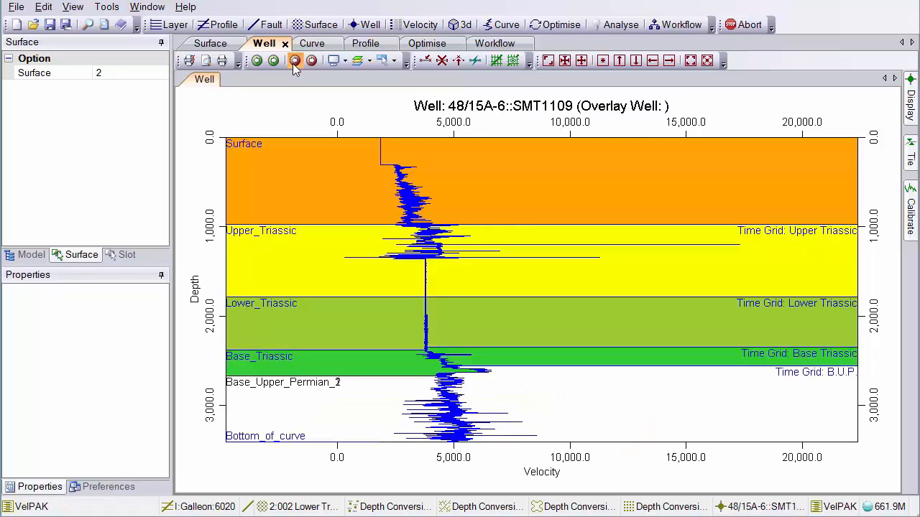
pyautogui.click(294, 63)
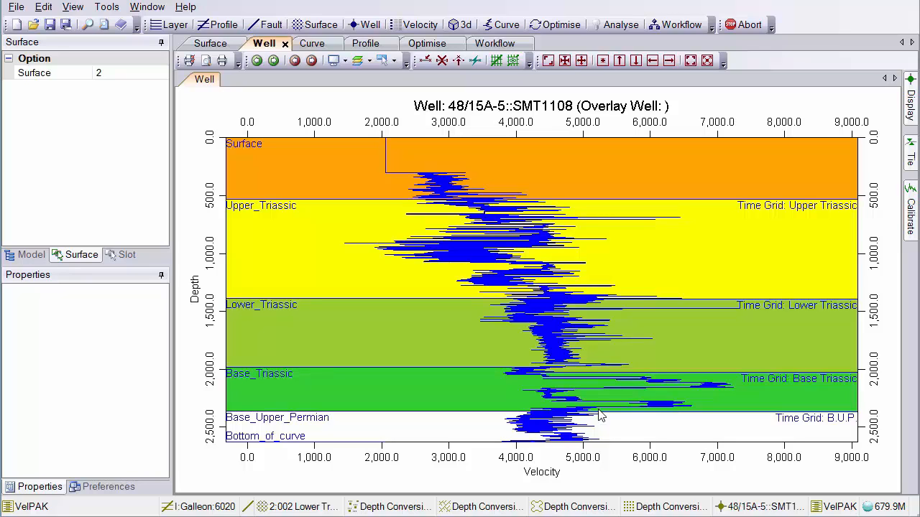
# - Create stack pseudo-wells at the well locations and amalgamate the stacking velocities into them
pyautogui.click(416, 24)
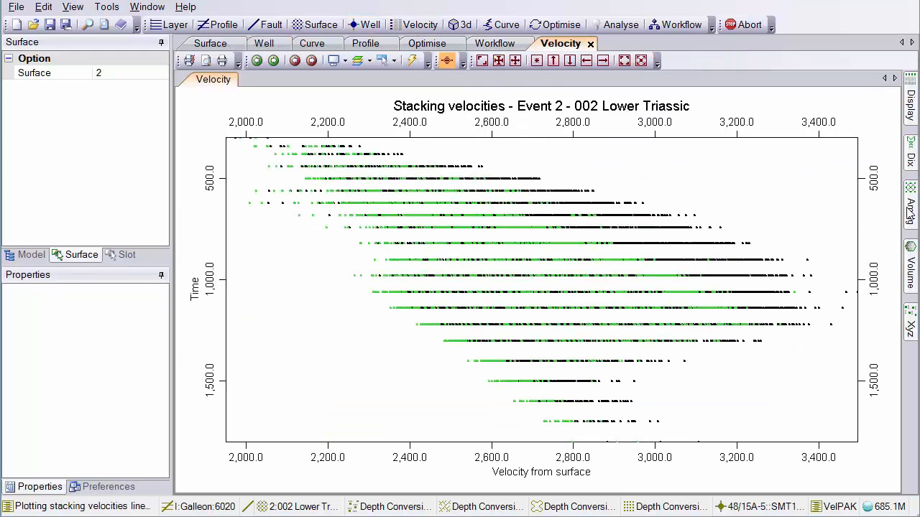
pyautogui.moveTo(909, 208)
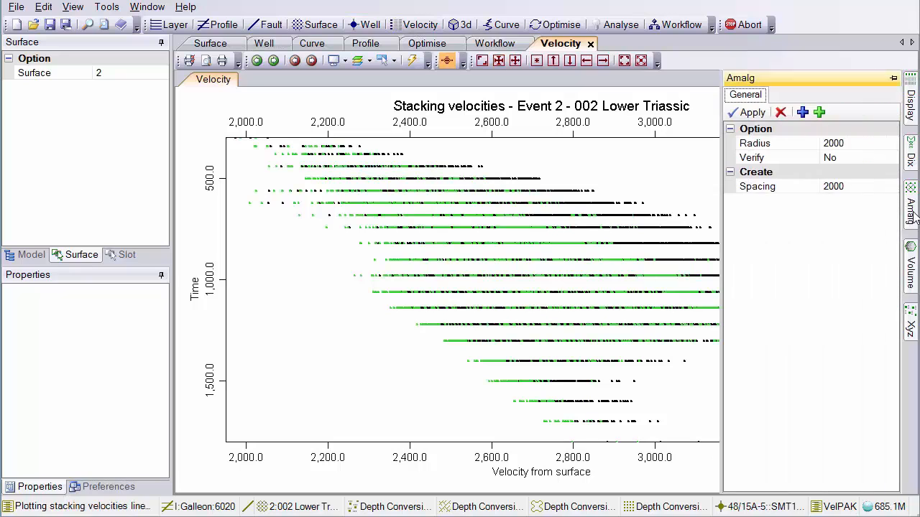
pyautogui.click(819, 113)
pyautogui.click(538, 334)
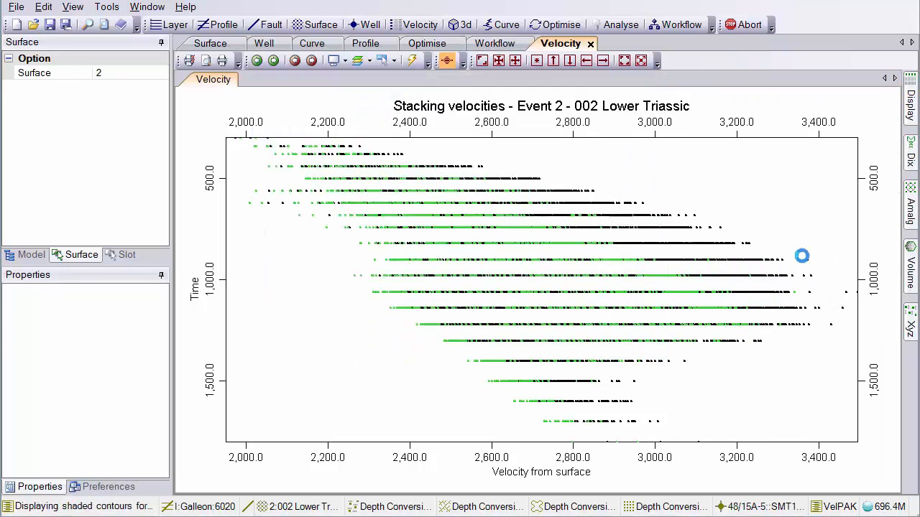
pyautogui.moveTo(910, 216)
pyautogui.click(753, 115)
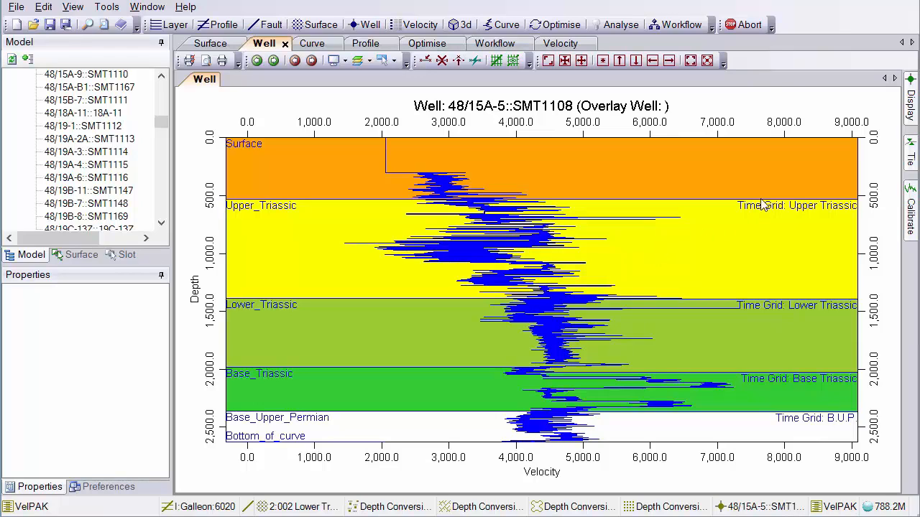
# - Overlay the pseudo-well stack48/15A-5::SMT1108 on the velocity log of well 48/15A-5 to compare the two curves
pyautogui.moveTo(908, 115)
pyautogui.click(891, 172)
pyautogui.click(891, 158)
pyautogui.click(891, 157)
pyautogui.scroll(-2, 849, 248)
pyautogui.scroll(-12, 850, 248)
pyautogui.scroll(-10, 847, 252)
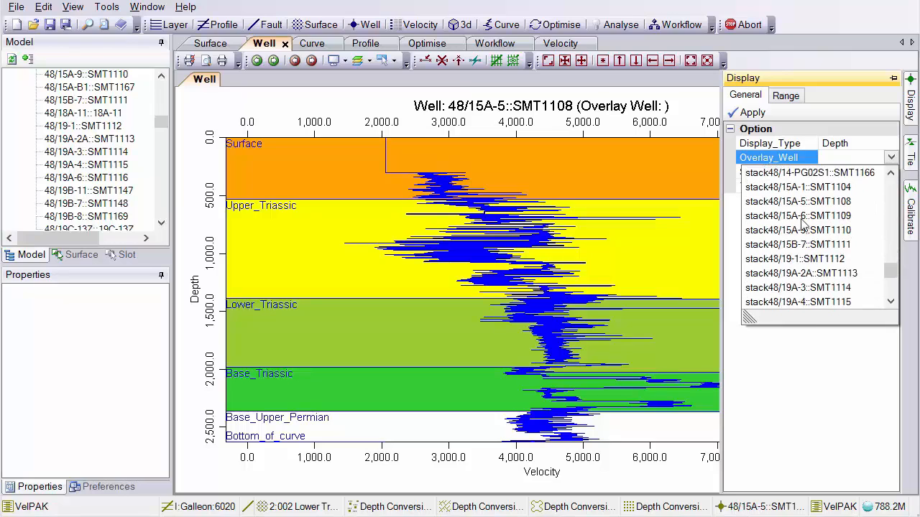
pyautogui.click(797, 203)
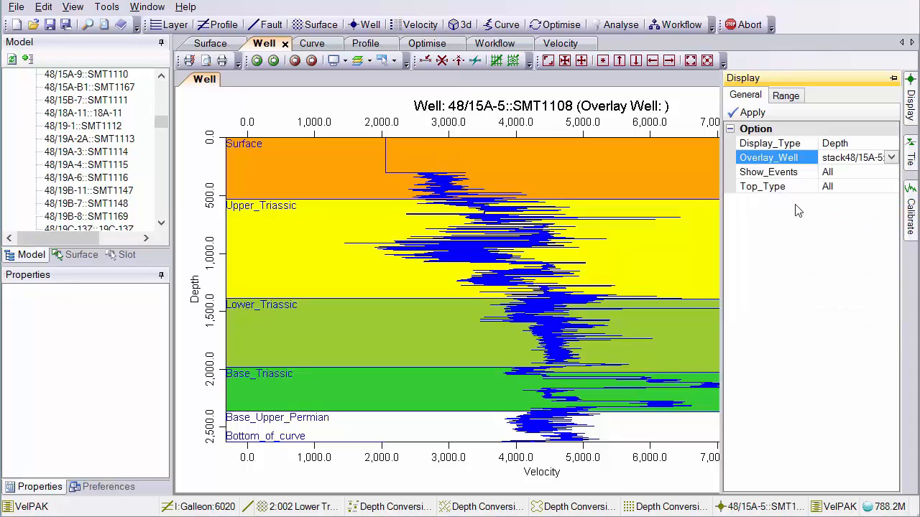
pyautogui.click(751, 112)
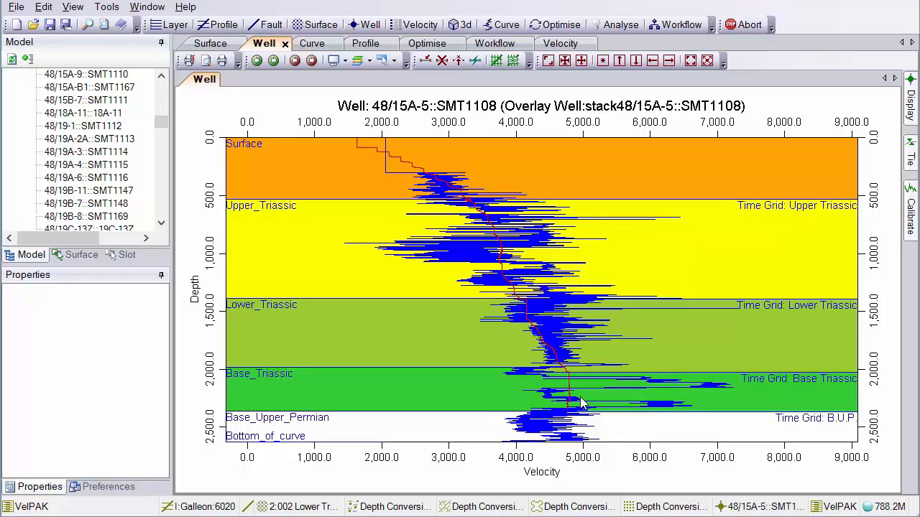
# - Delete all the stack pseudo-wells from the stacking velocity data
pyautogui.click(558, 48)
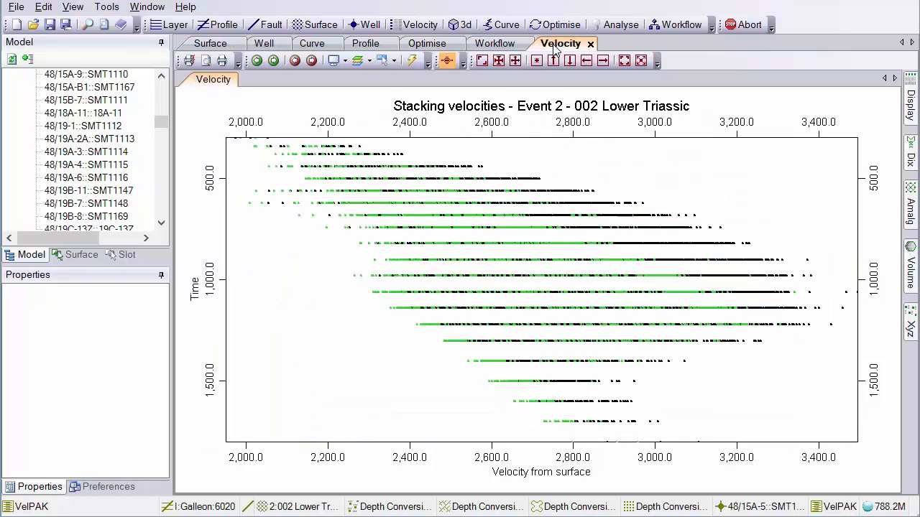
pyautogui.moveTo(914, 215)
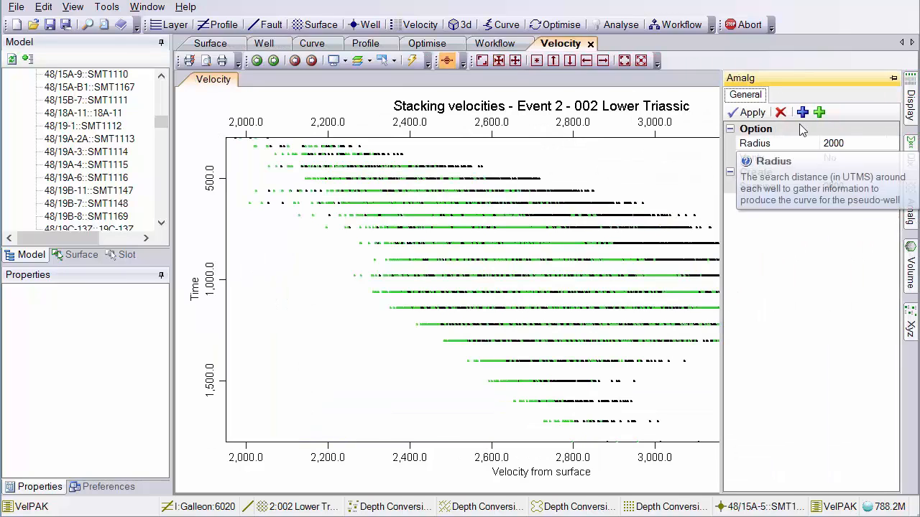
pyautogui.click(780, 113)
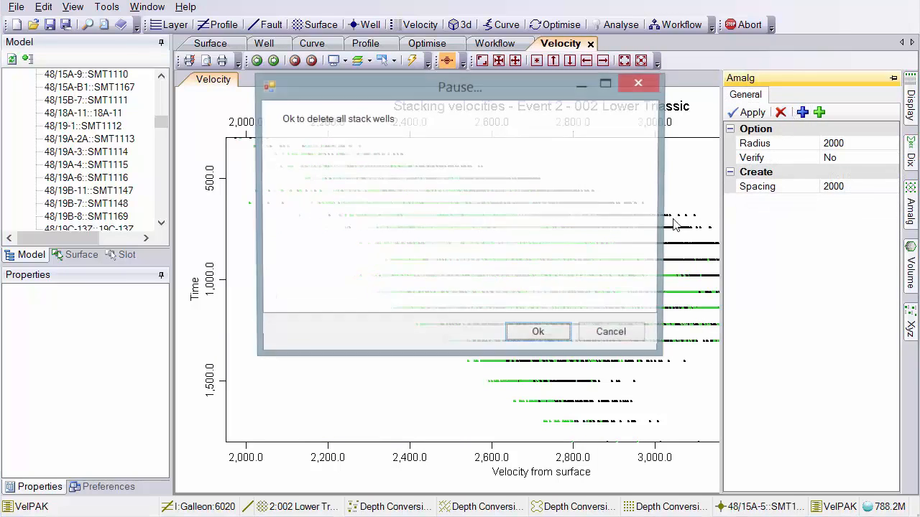
pyautogui.click(538, 336)
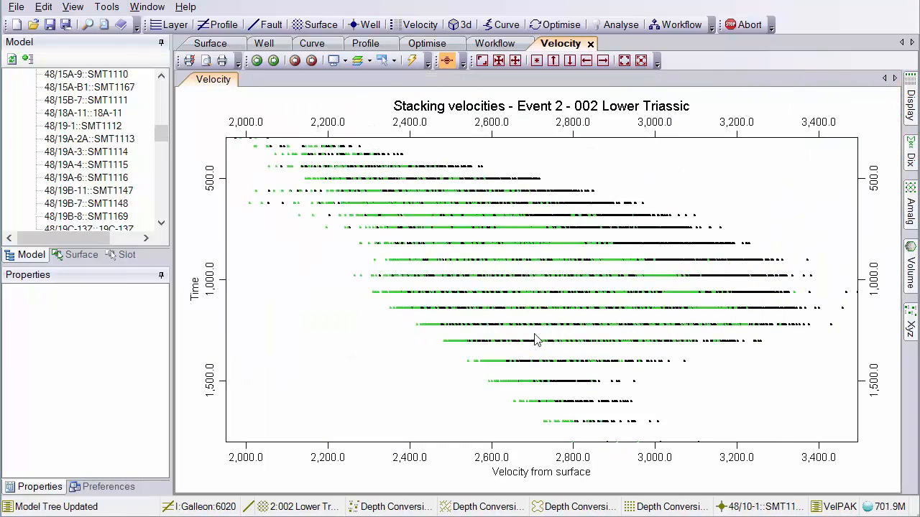
# - Set the active surface to 4 for the curve graph of isochron against apparent interval velocity
pyautogui.click(314, 44)
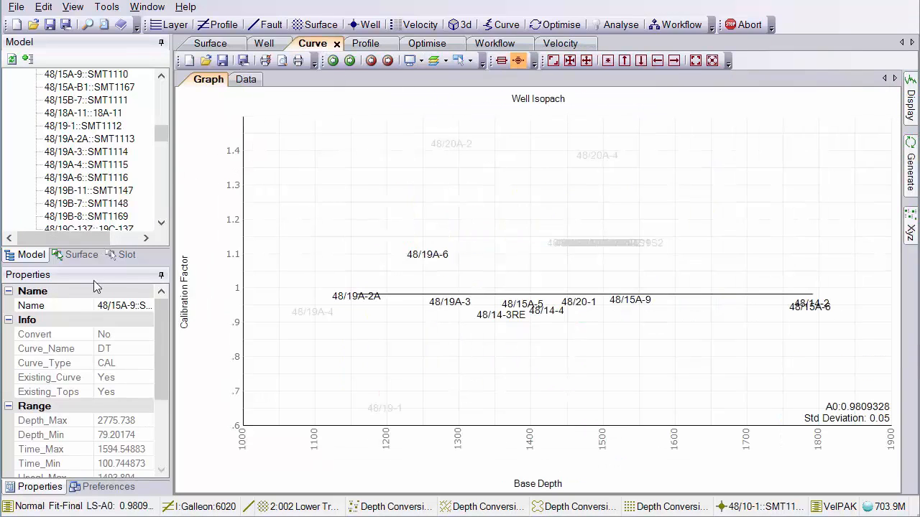
pyautogui.click(85, 255)
pyautogui.click(139, 74)
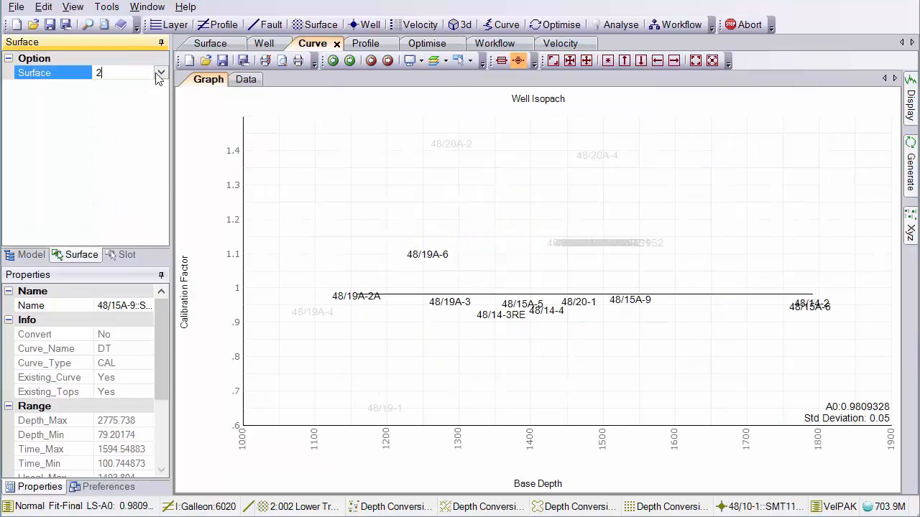
pyautogui.click(161, 73)
pyautogui.click(115, 147)
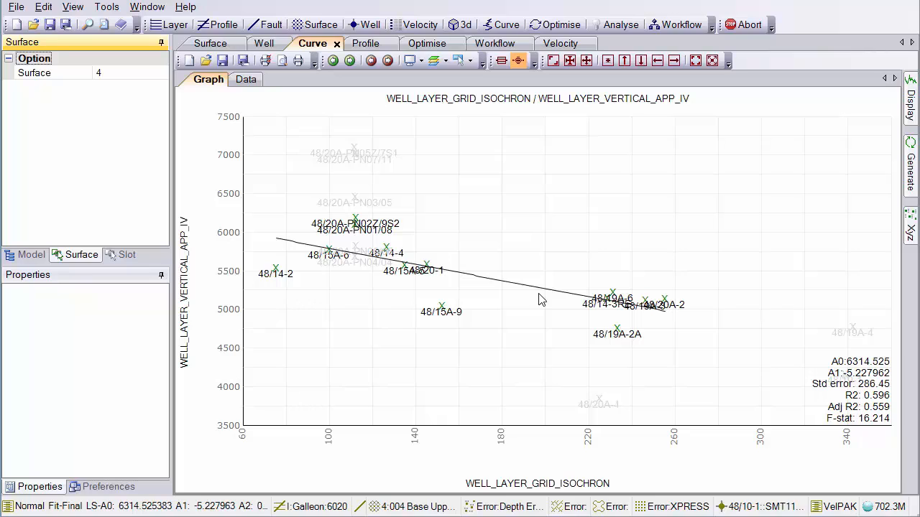
# - Turn on the confidence bands around the linear fit of the curve graph
pyautogui.moveTo(911, 104)
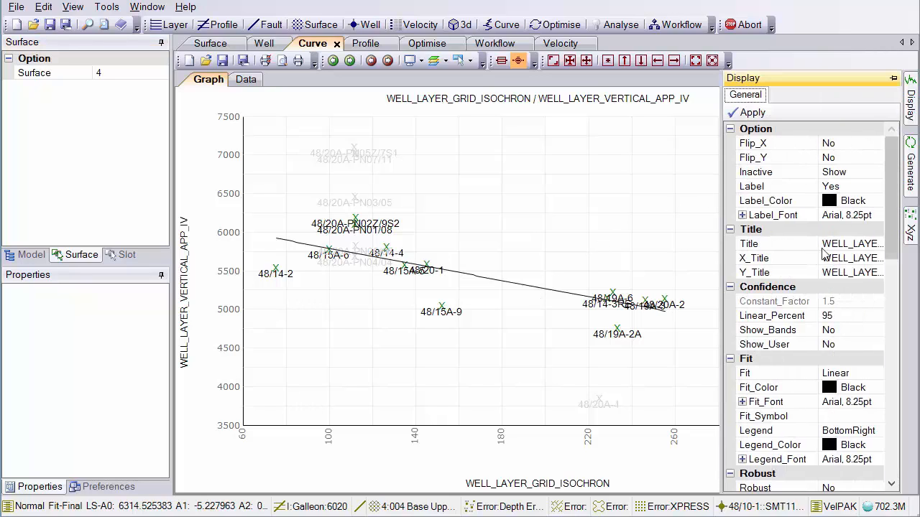
pyautogui.doubleClick(846, 331)
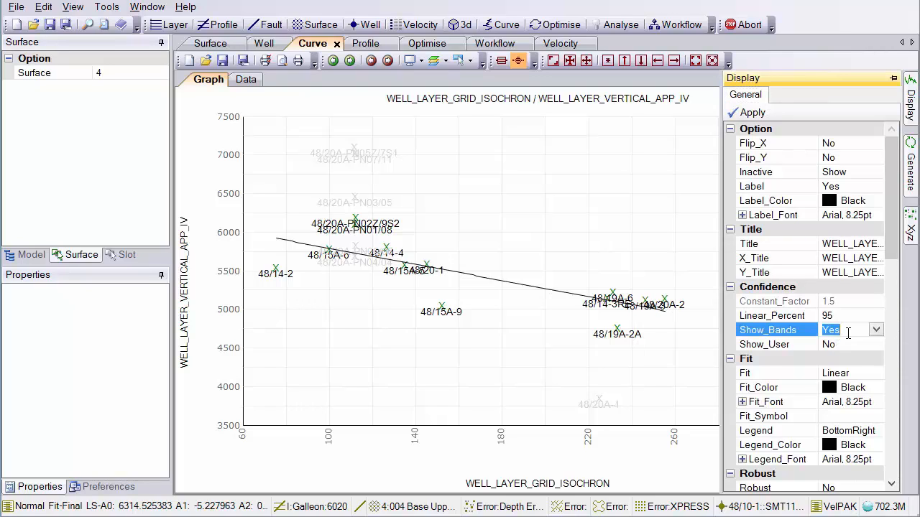
pyautogui.click(747, 112)
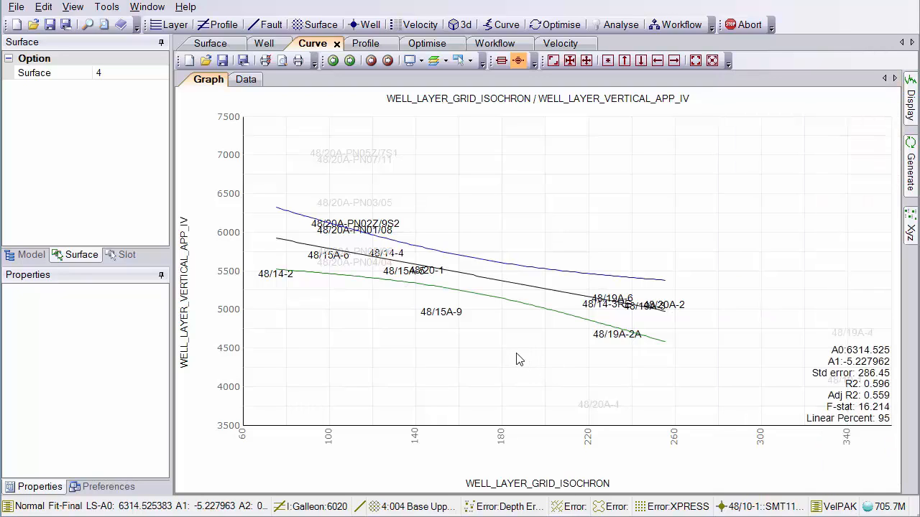
# - Place the Curve IntervalVelocity v Isochron Multi workflow under Event 4 and link the chain from the Event 3 mapping node through to End
pyautogui.click(510, 46)
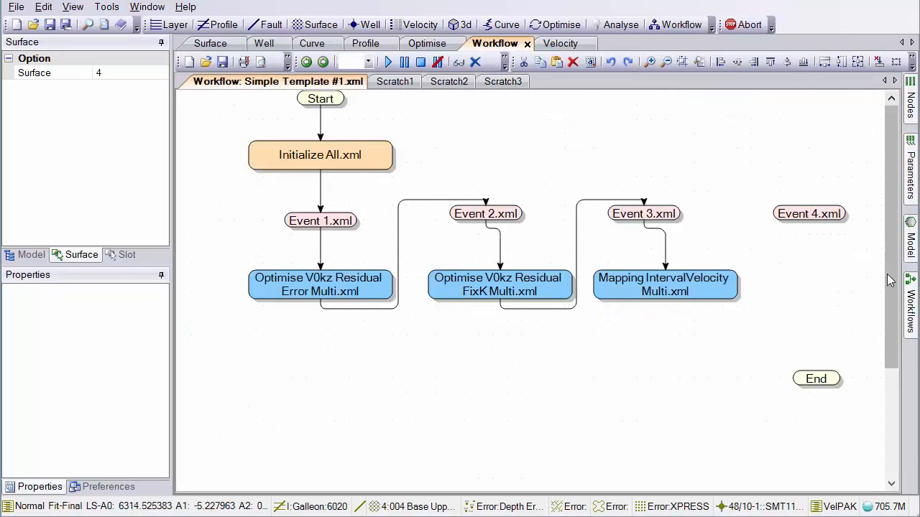
pyautogui.click(910, 293)
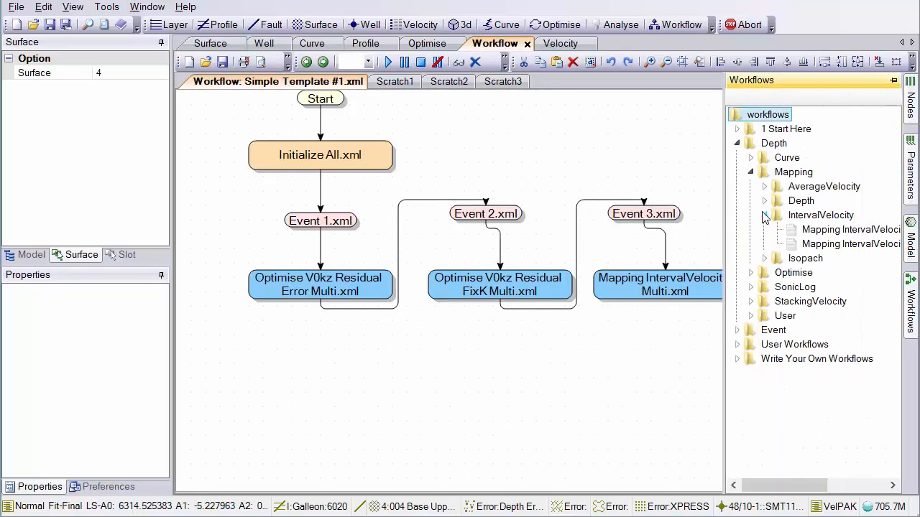
pyautogui.click(765, 216)
pyautogui.click(750, 173)
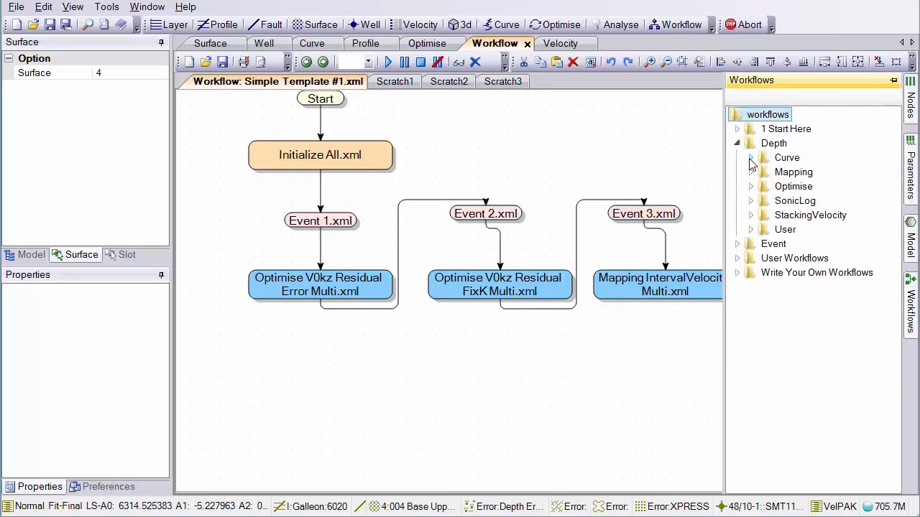
pyautogui.click(751, 157)
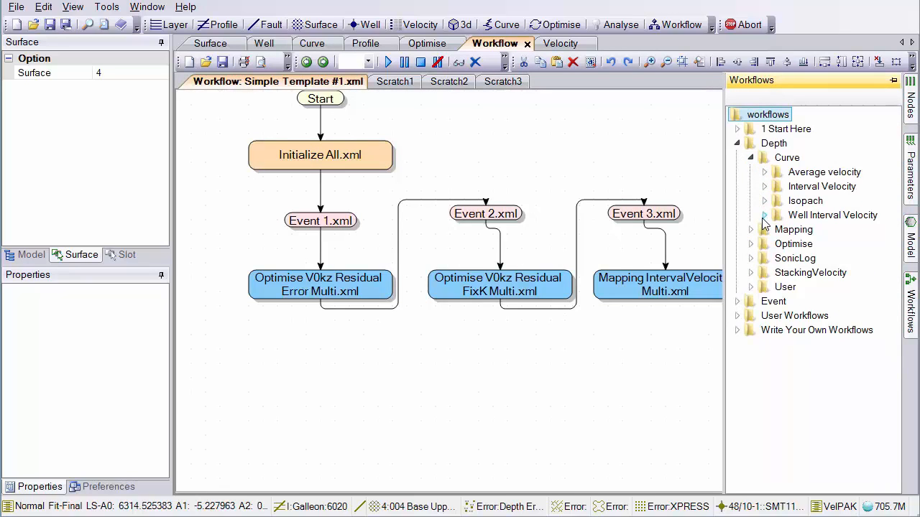
pyautogui.click(764, 186)
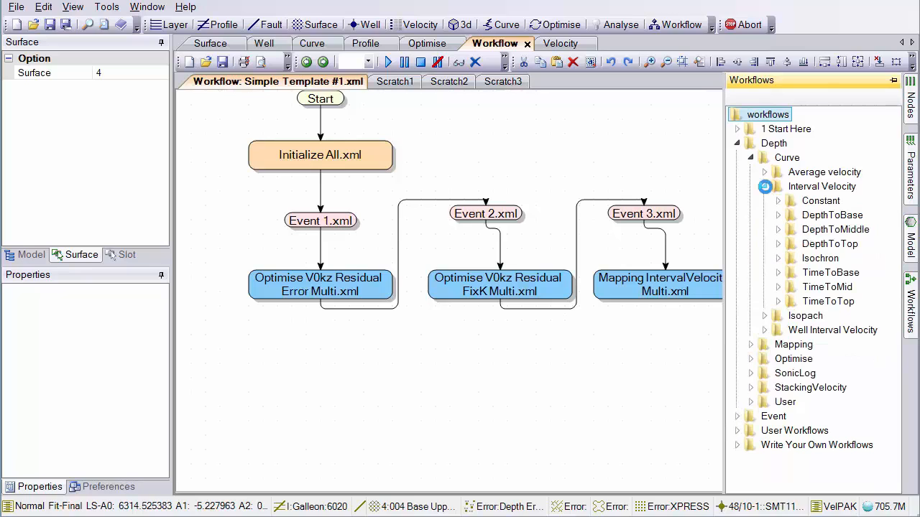
pyautogui.click(777, 258)
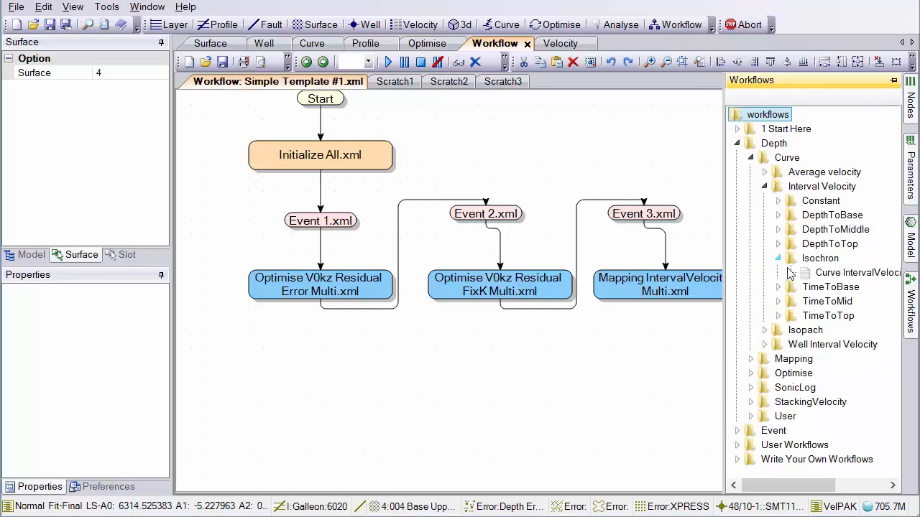
pyautogui.moveTo(844, 278); pyautogui.dragTo(584, 403)
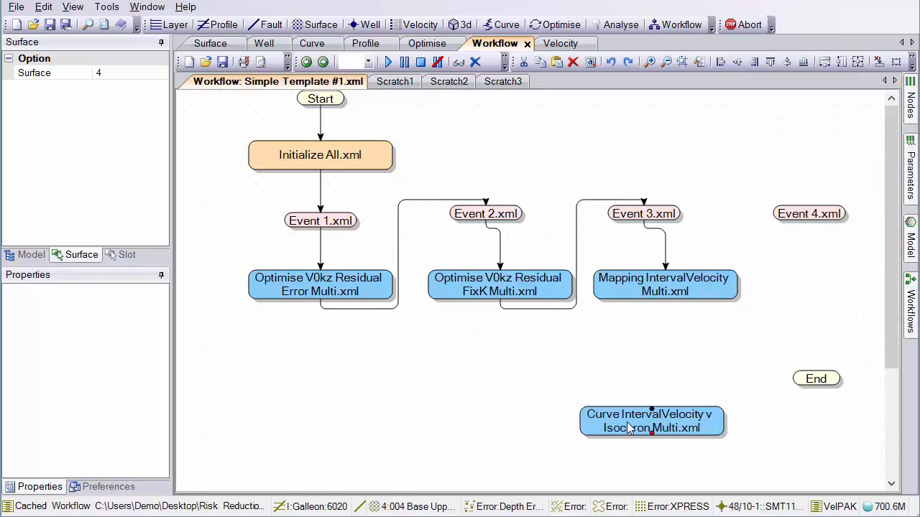
pyautogui.moveTo(779, 315); pyautogui.dragTo(815, 285)
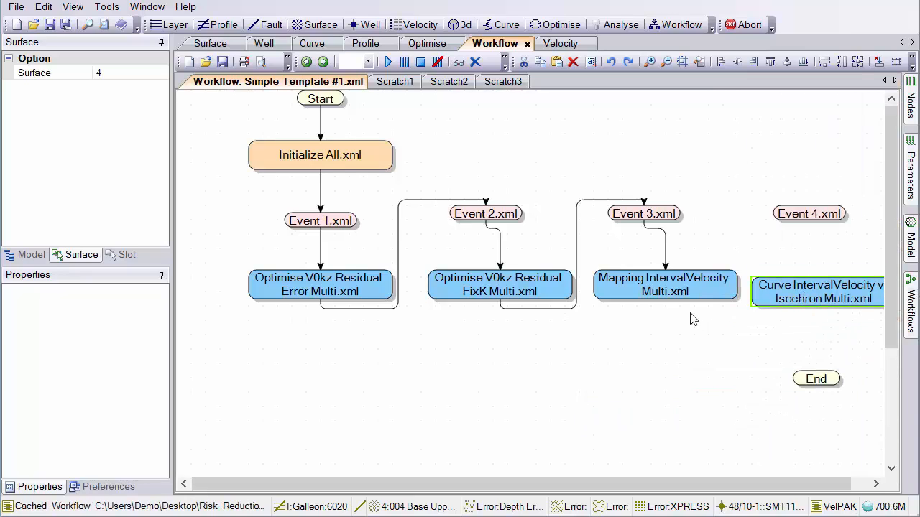
pyautogui.moveTo(665, 296)
pyautogui.mouseDown()
pyautogui.moveTo(756, 252)
pyautogui.moveTo(803, 203)
pyautogui.moveTo(807, 283)
pyautogui.moveTo(826, 317)
pyautogui.moveTo(815, 372)
pyautogui.mouseUp()
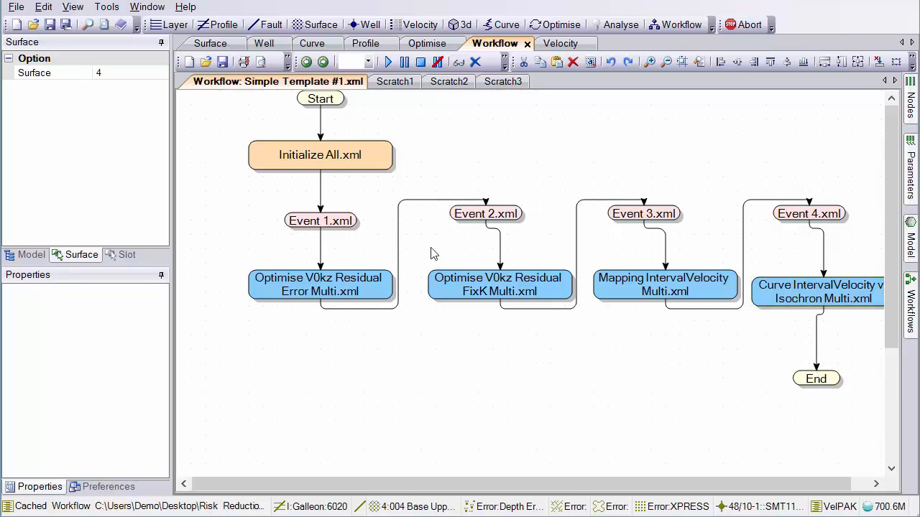
# - Undock the workflow window and save the completed workflow as Base case
pyautogui.moveTo(492, 65); pyautogui.dragTo(846, 153)
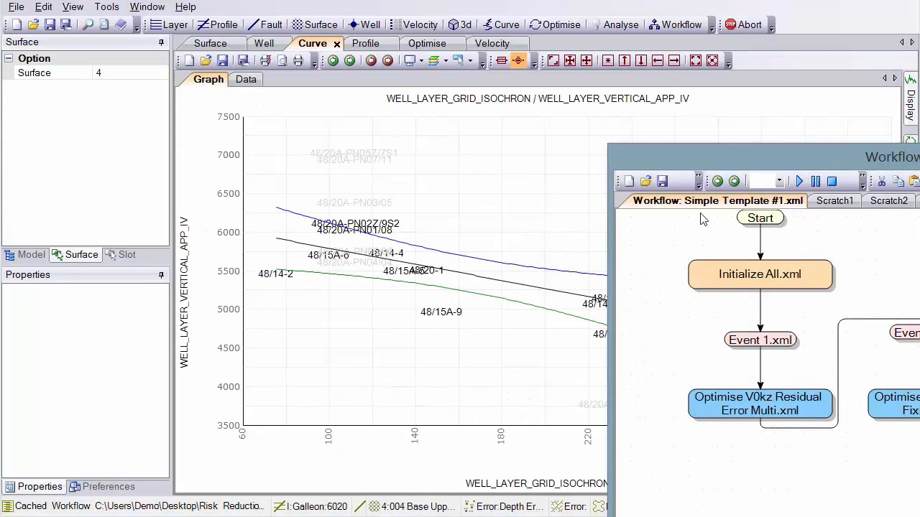
pyautogui.click(662, 184)
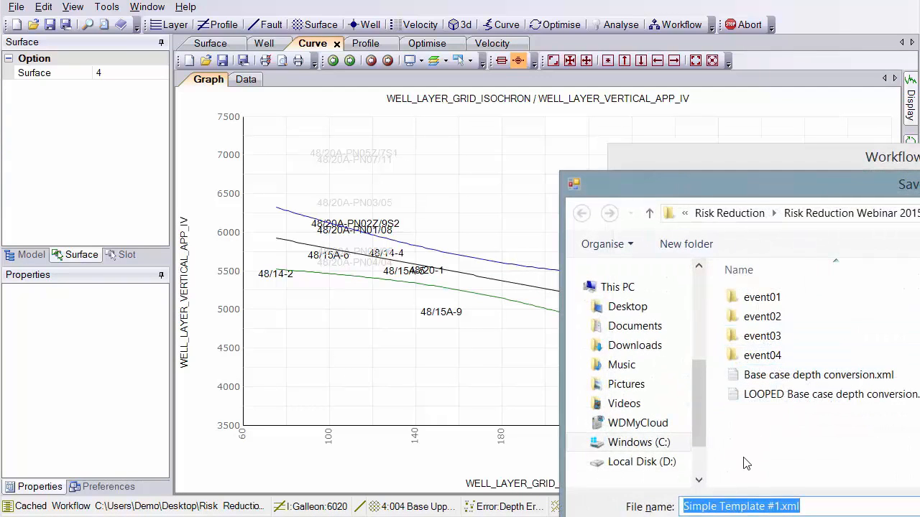
pyautogui.write('Base case')
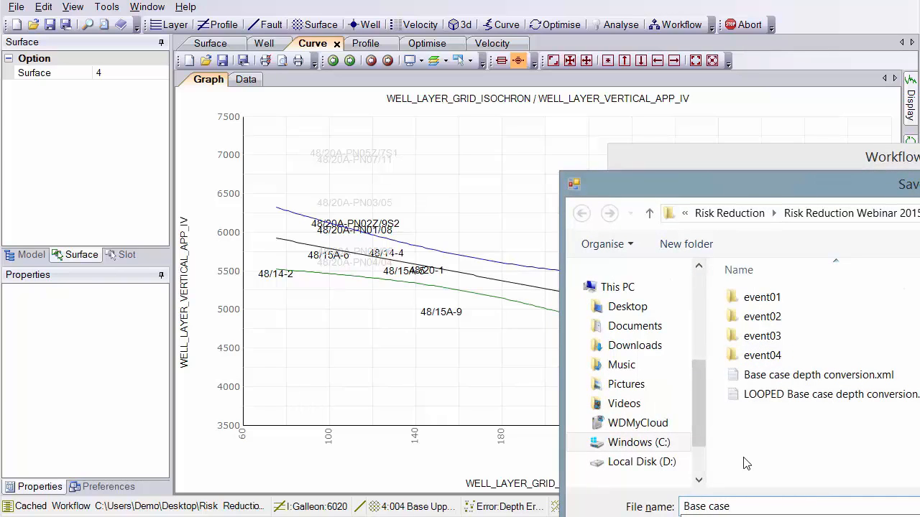
pyautogui.press('Return')
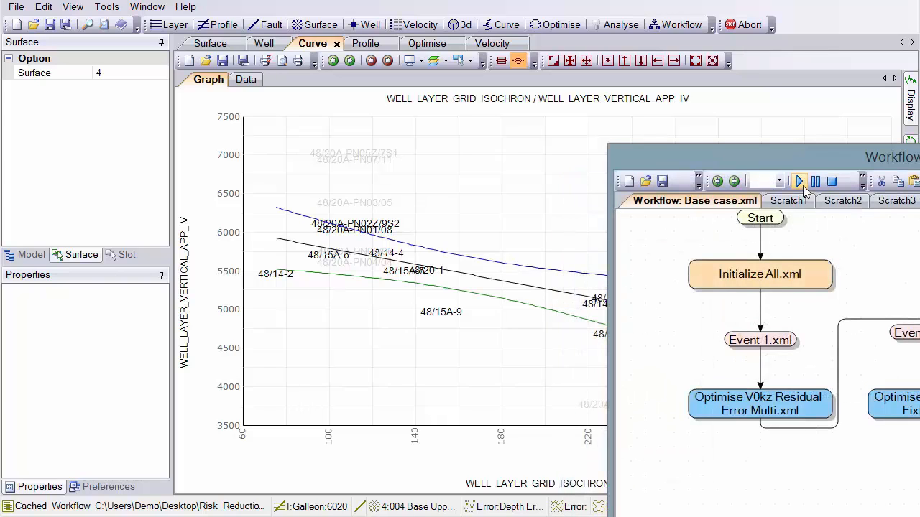
# - Run the Base case workflow and dock its window back among the other views
pyautogui.moveTo(790, 161); pyautogui.dragTo(919, 118)
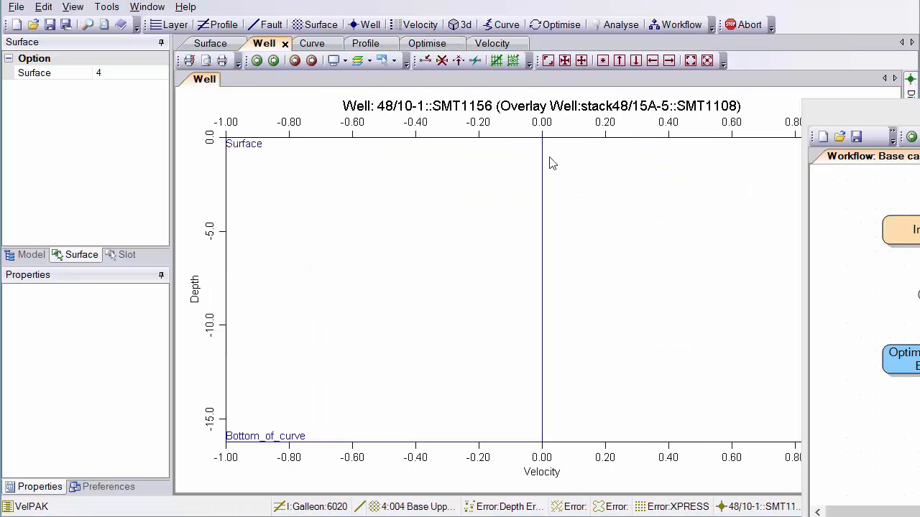
pyautogui.click(383, 45)
pyautogui.moveTo(825, 113); pyautogui.dragTo(493, 137)
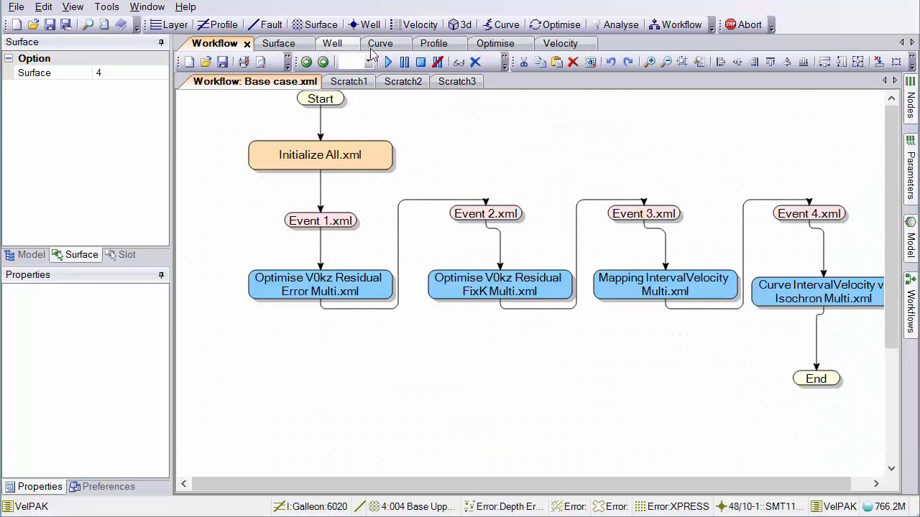
# - Depth convert the current profile line IGalleon:6020, accepting the repeated conversion and ignoring further INDT errors
pyautogui.click(436, 44)
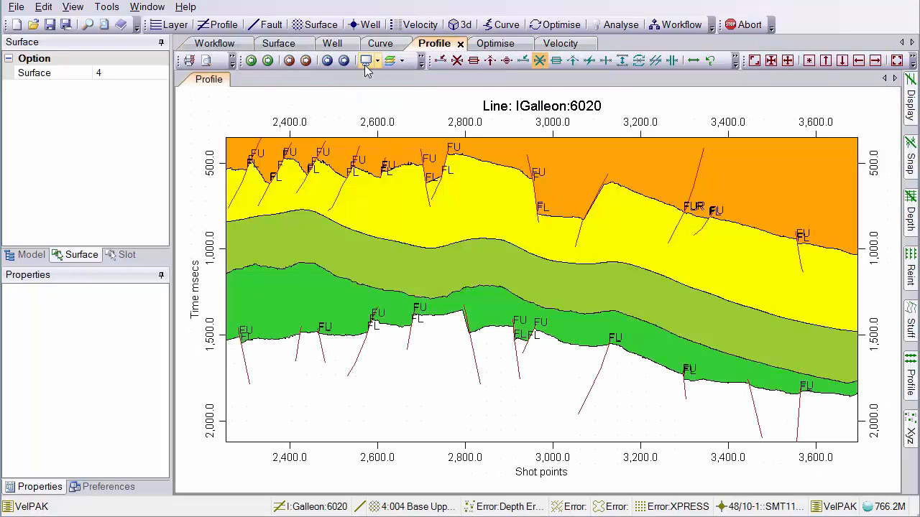
pyautogui.click(911, 219)
pyautogui.click(761, 113)
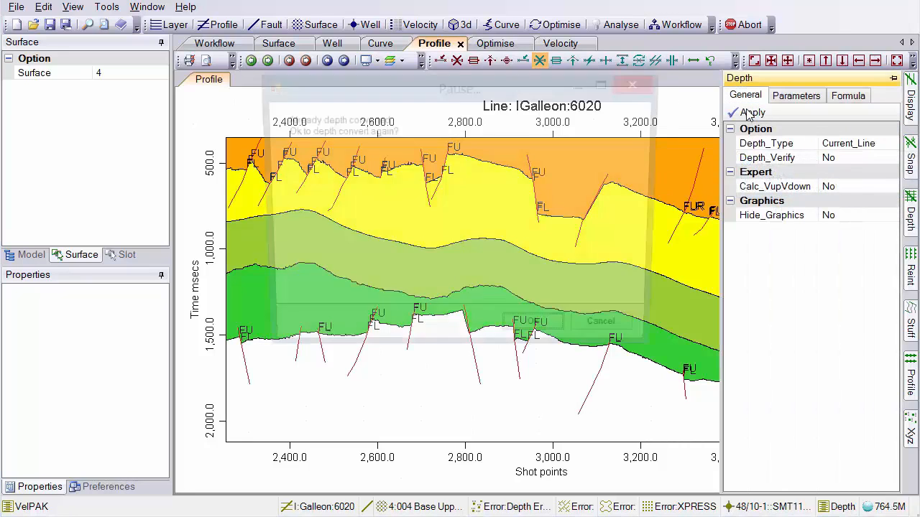
pyautogui.click(546, 335)
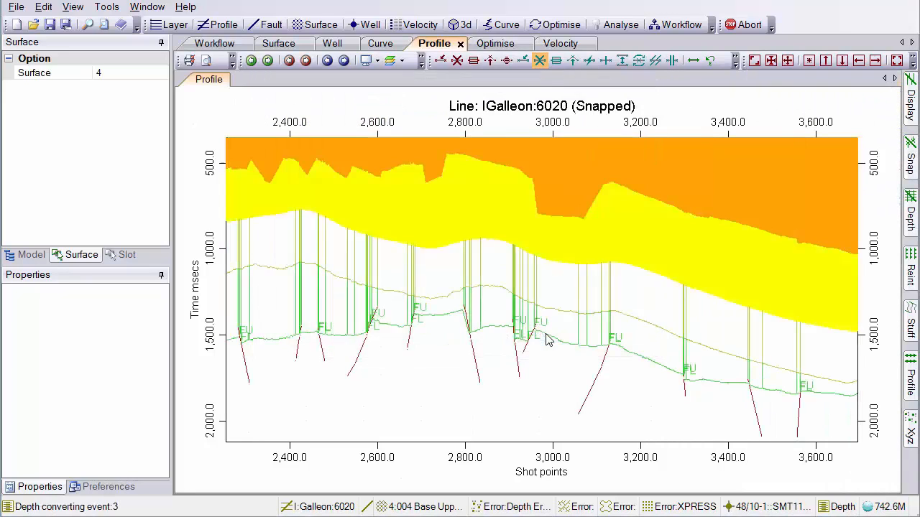
pyautogui.click(547, 336)
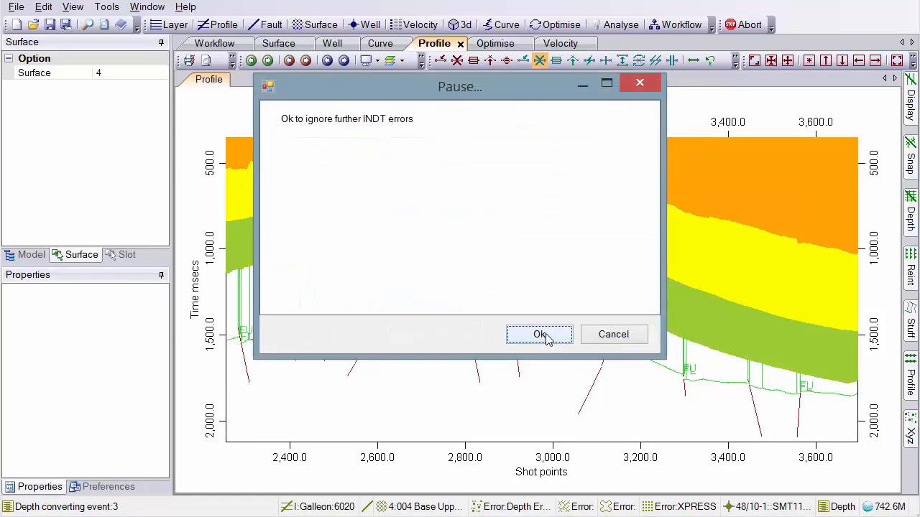
pyautogui.click(541, 335)
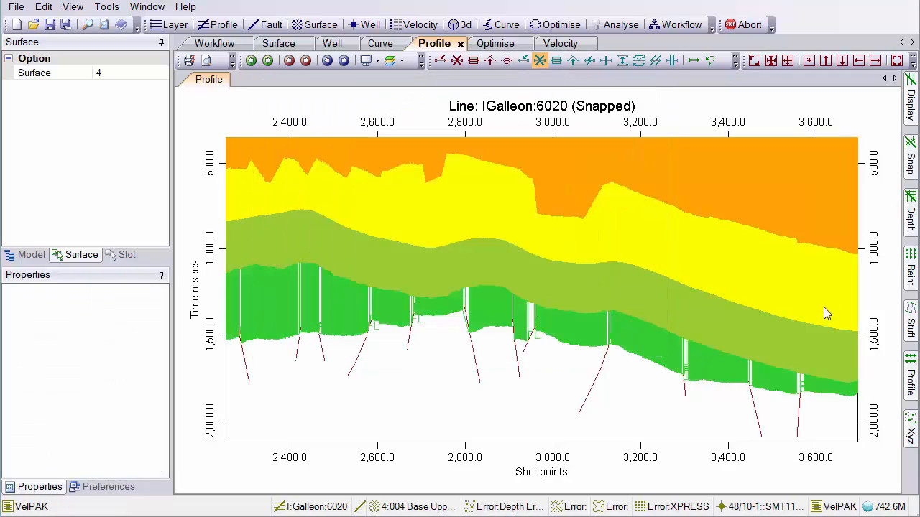
# - Compare the Time and Depth displays of profile line IGalleon:6020, finishing on the Depth display
pyautogui.click(375, 61)
pyautogui.click(374, 74)
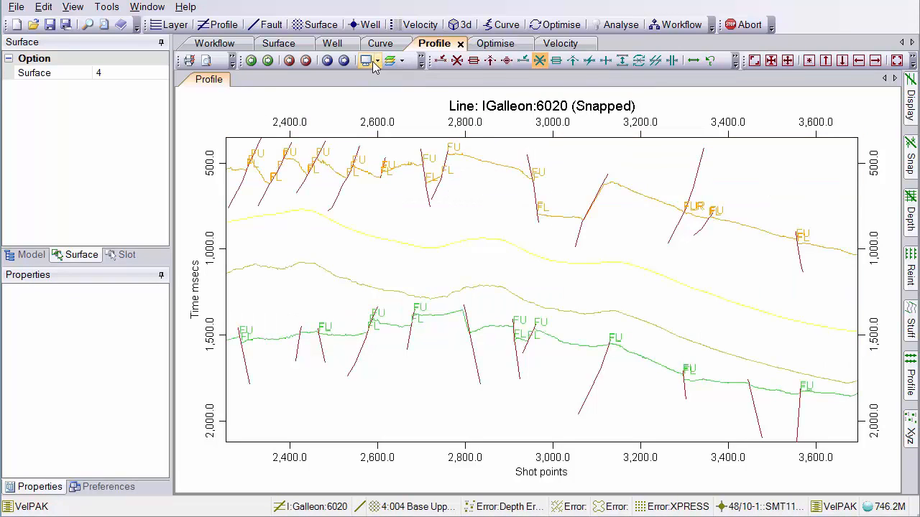
pyautogui.click(376, 60)
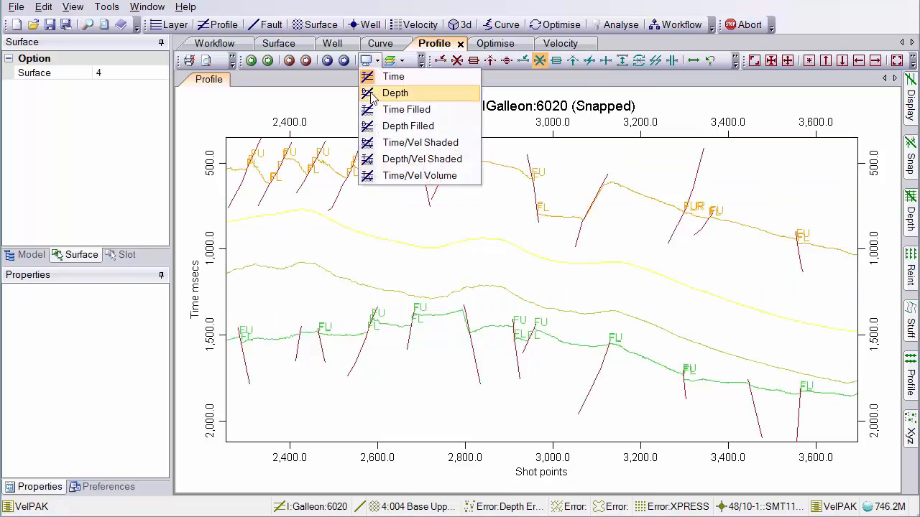
pyautogui.click(373, 93)
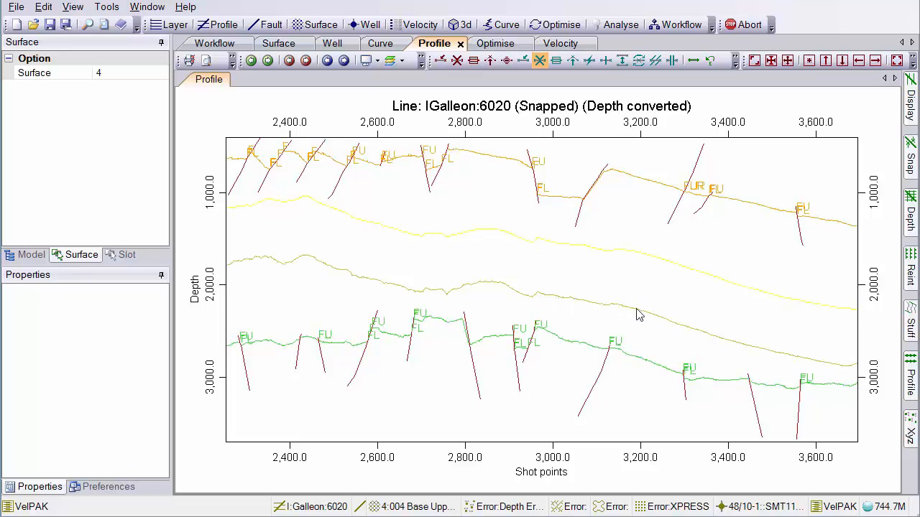
pyautogui.click(377, 60)
pyautogui.click(379, 76)
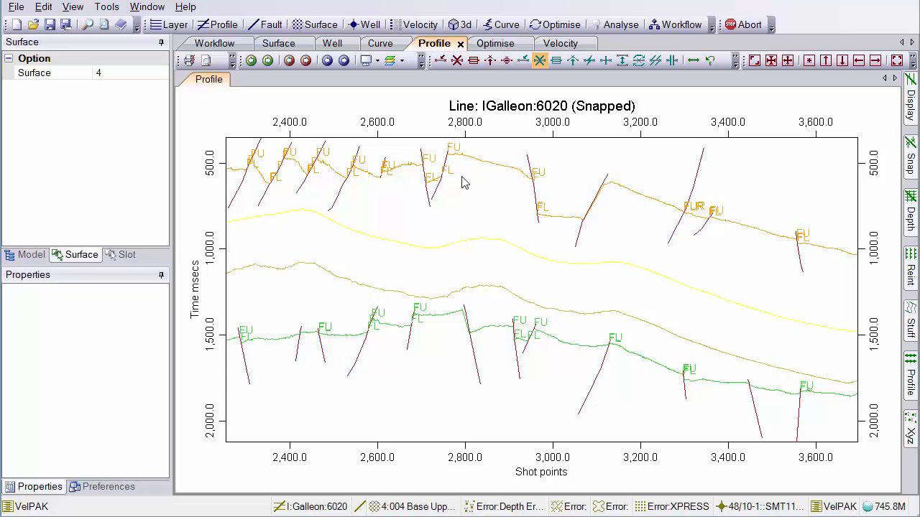
pyautogui.click(375, 62)
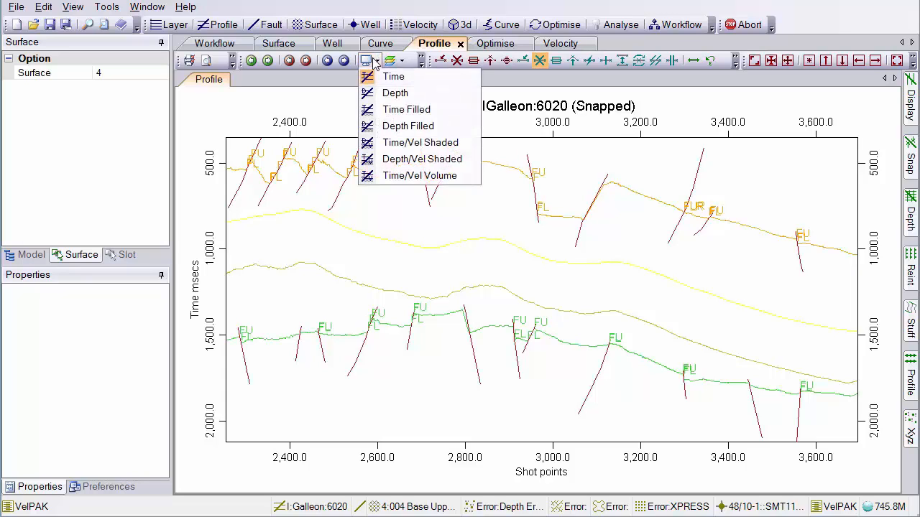
pyautogui.click(383, 94)
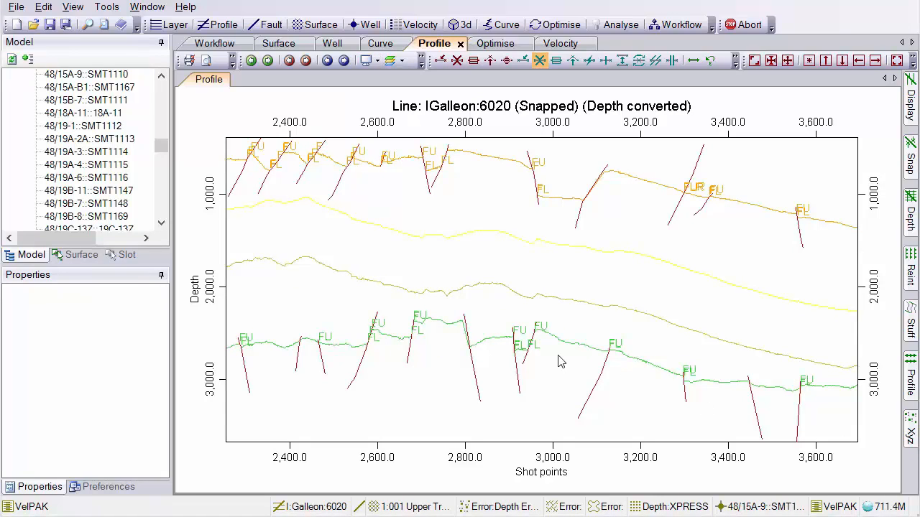
# - Show the Event 1 Upper Triassic surface in Basic display to examine the values posted at the wells
pyautogui.click(279, 43)
pyautogui.click(383, 61)
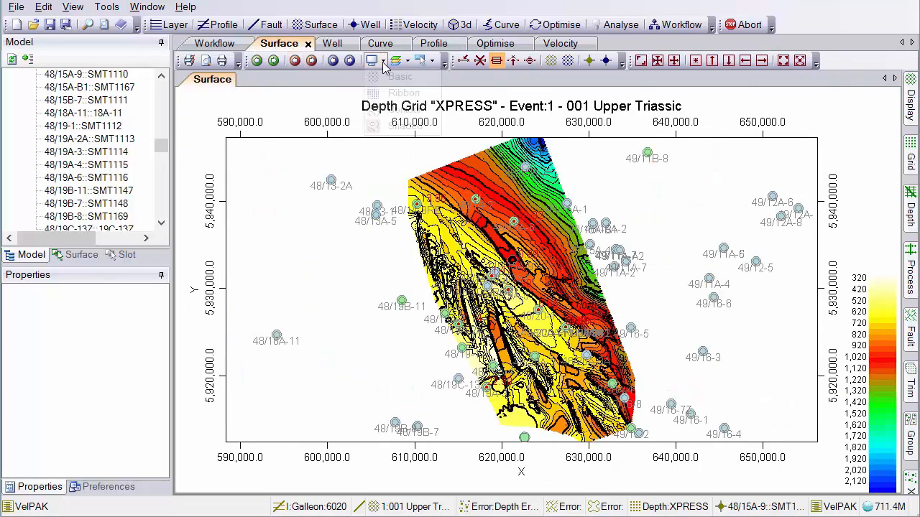
pyautogui.click(397, 76)
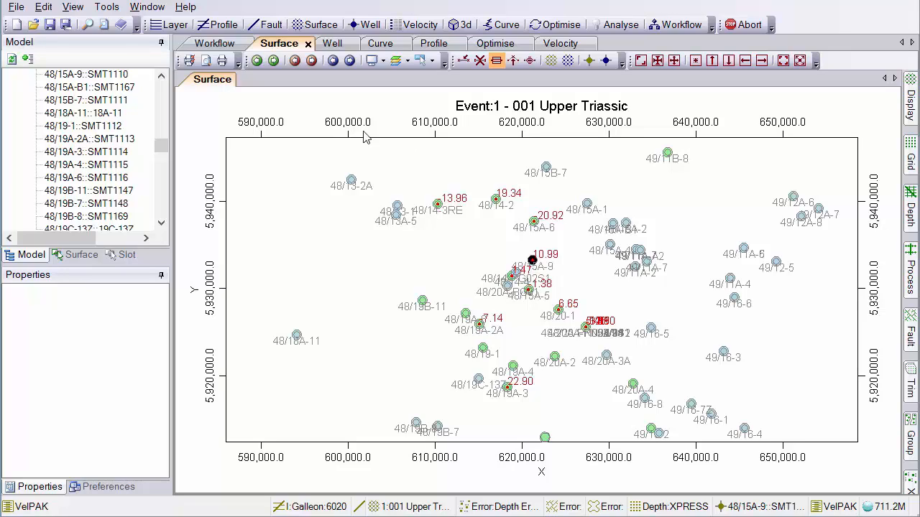
# - Display the XPRESS depth grid of event 4, 004 Base Upper Permian, on the surface map
pyautogui.moveTo(161, 146); pyautogui.dragTo(162, 115)
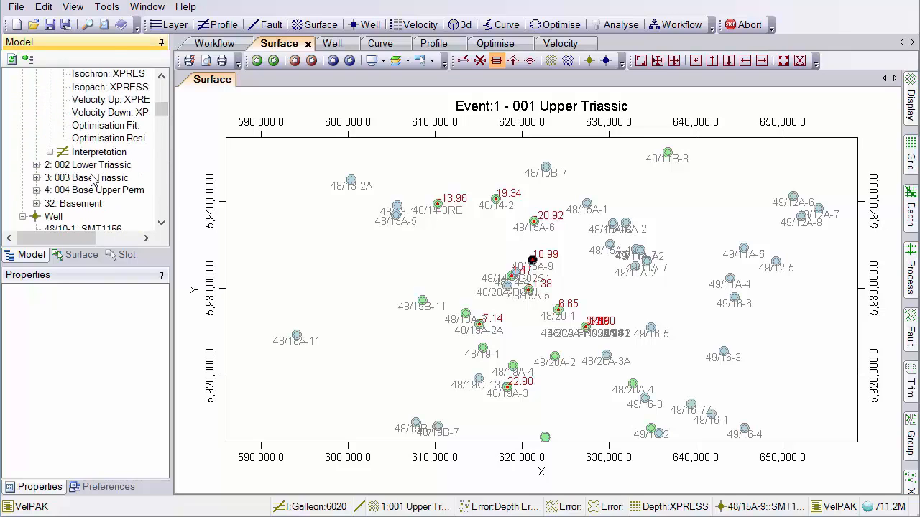
pyautogui.click(36, 191)
pyautogui.scroll(-3, 51, 215)
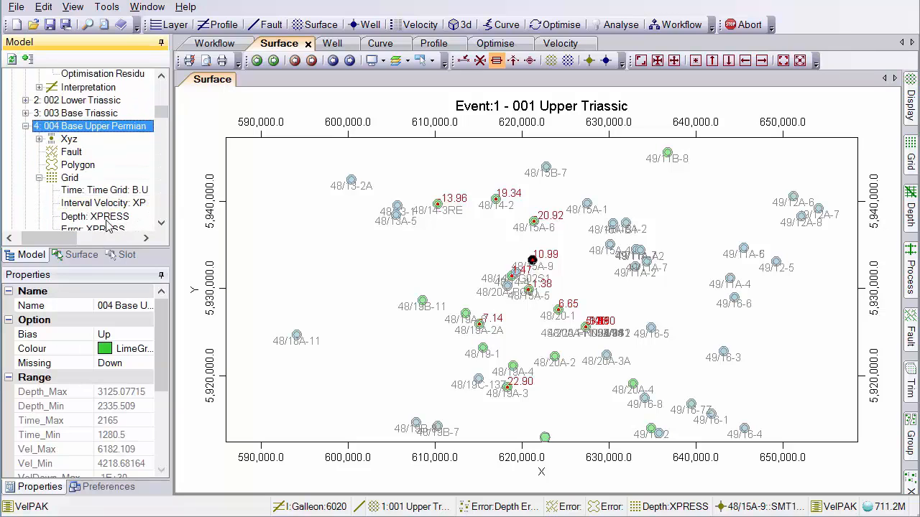
pyautogui.click(108, 217)
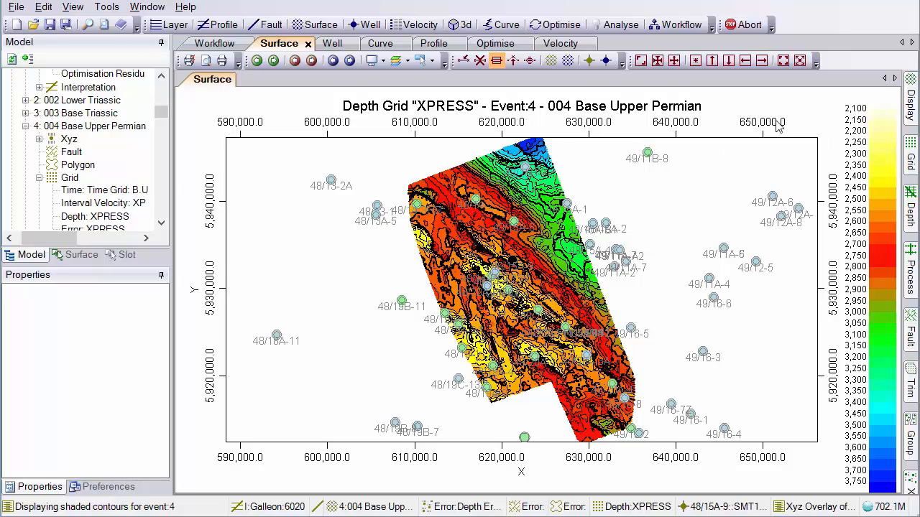
# - Limit the event 4 depth grid display to a User Z range with minimum 2300 and maximum 2550
pyautogui.click(908, 123)
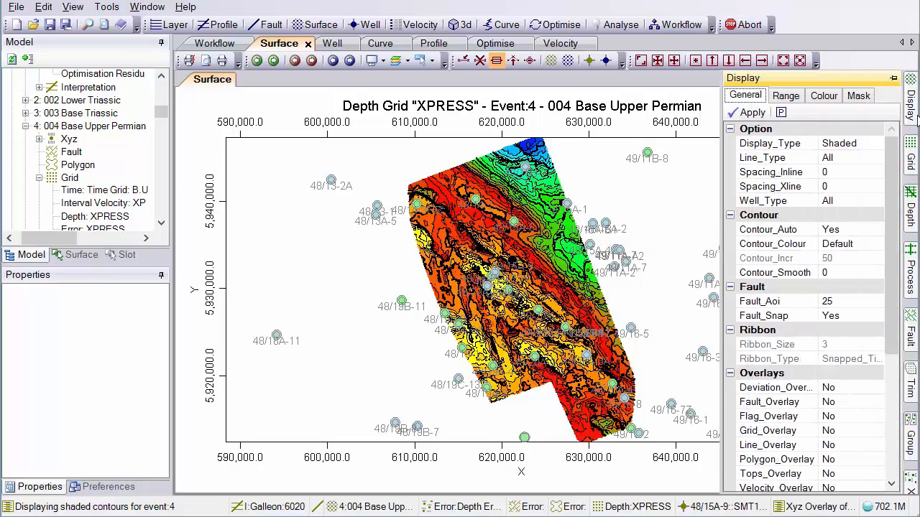
pyautogui.click(785, 96)
pyautogui.click(854, 185)
pyautogui.click(891, 186)
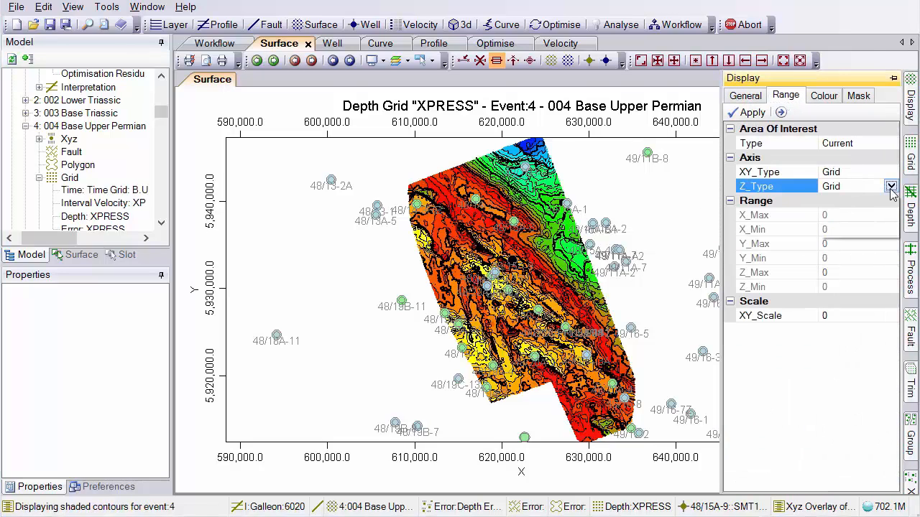
pyautogui.click(851, 229)
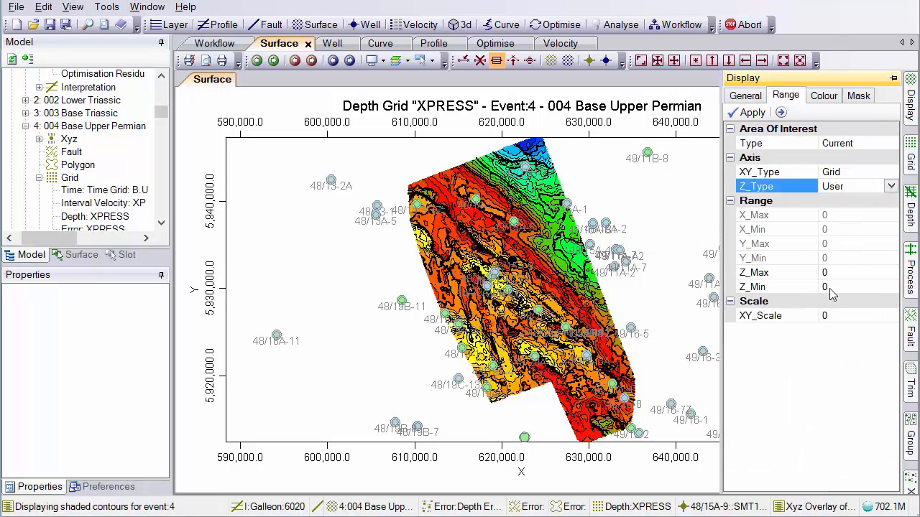
pyautogui.click(830, 287)
pyautogui.write('2300')
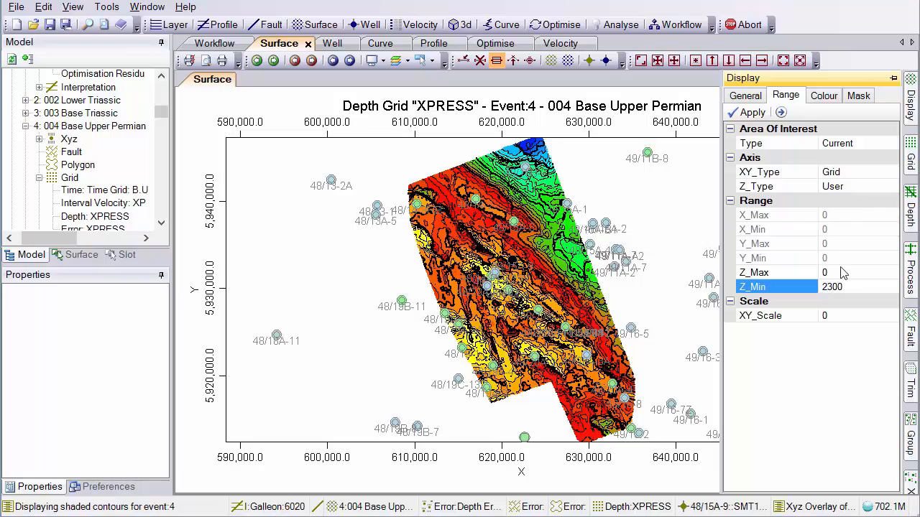
pyautogui.click(838, 273)
pyautogui.write('2550')
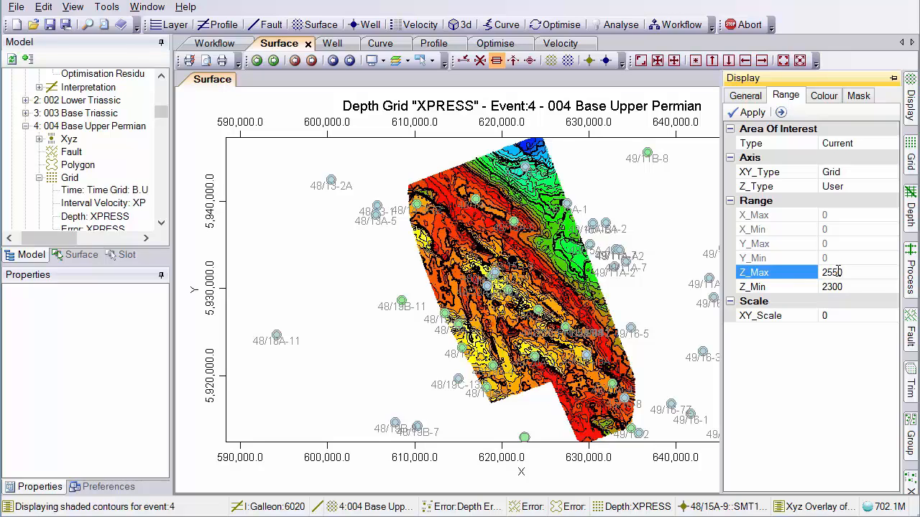
pyautogui.click(751, 114)
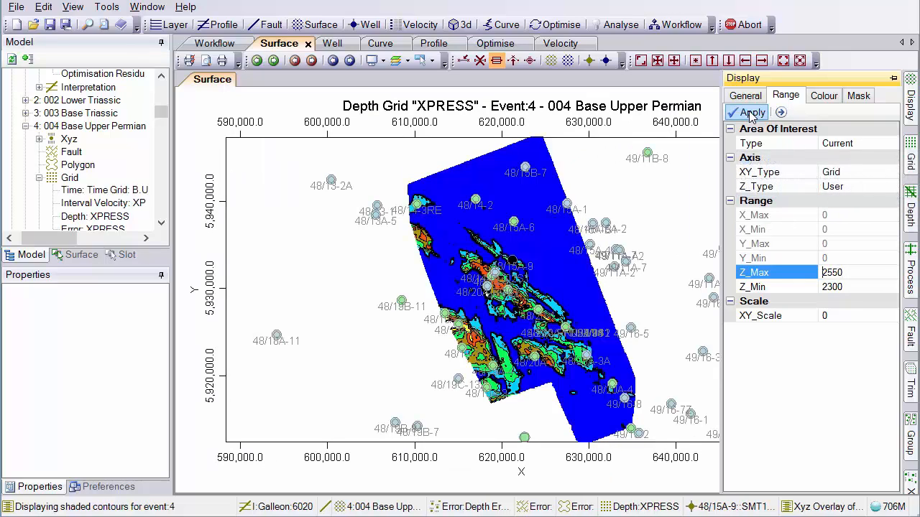
pyautogui.click(316, 342)
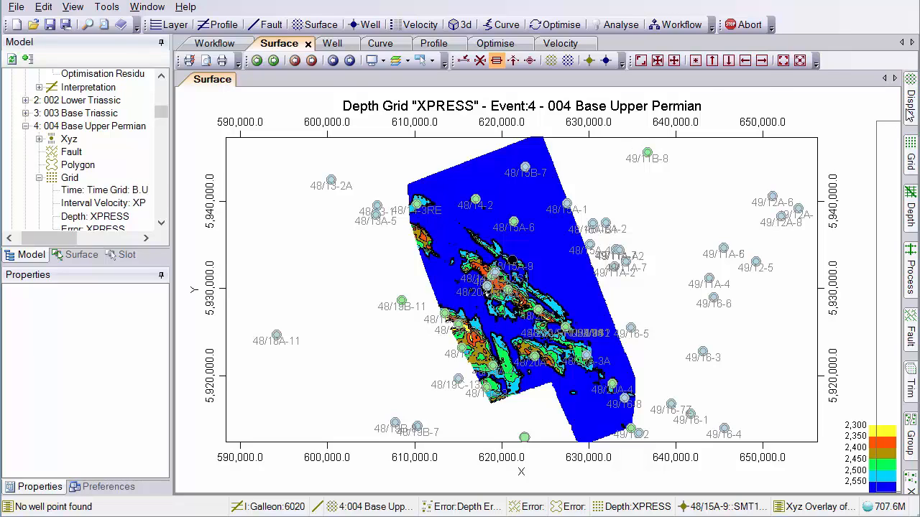
# - Set the Z range type of the depth grid display to Grid and apply it
pyautogui.moveTo(909, 115)
pyautogui.click(836, 189)
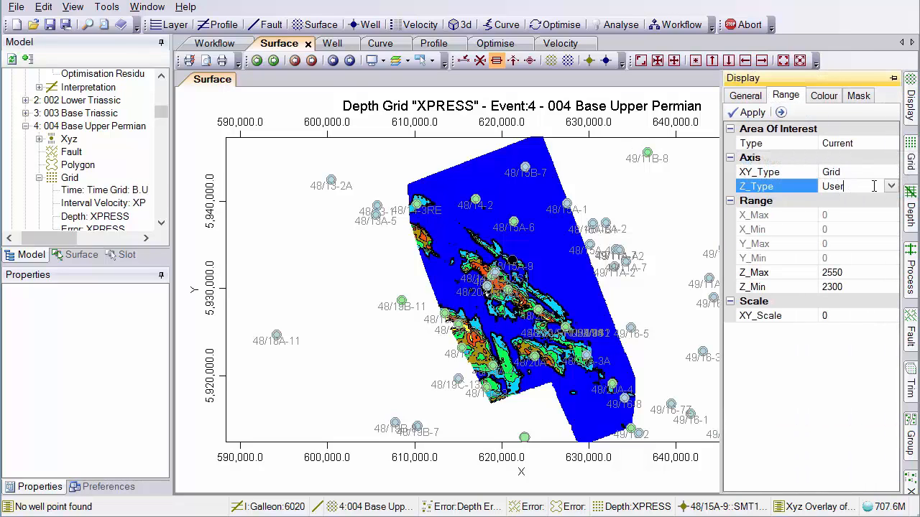
pyautogui.click(891, 186)
pyautogui.click(832, 216)
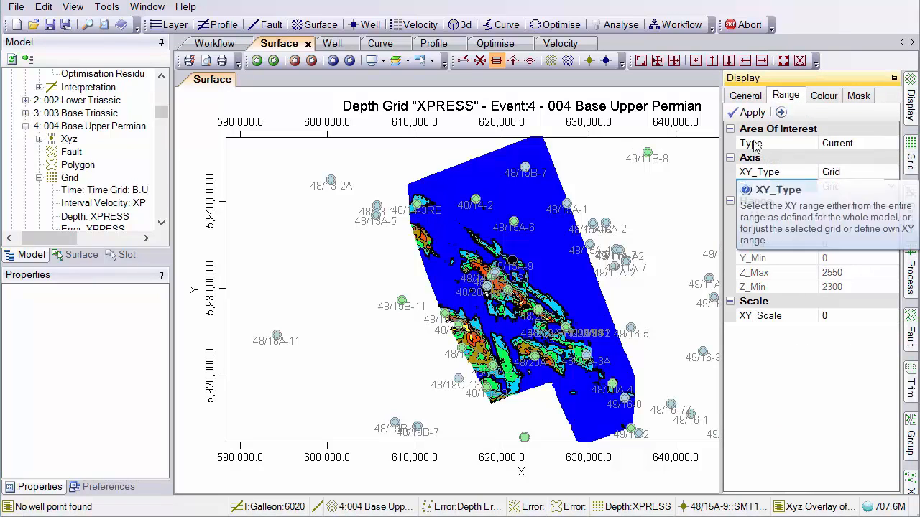
pyautogui.click(749, 112)
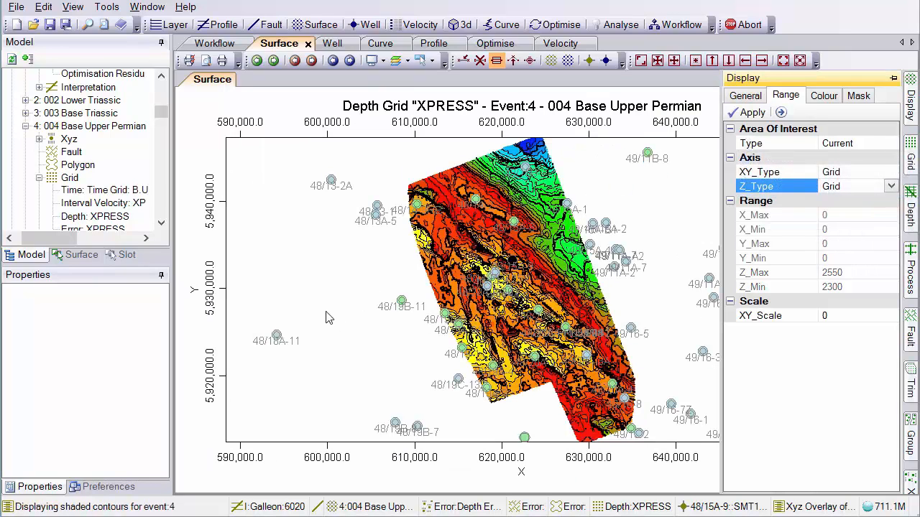
# - Open the 4 Layer Conversion to loop.xml workflow from the Example folder under 1 Start Here
pyautogui.click(214, 43)
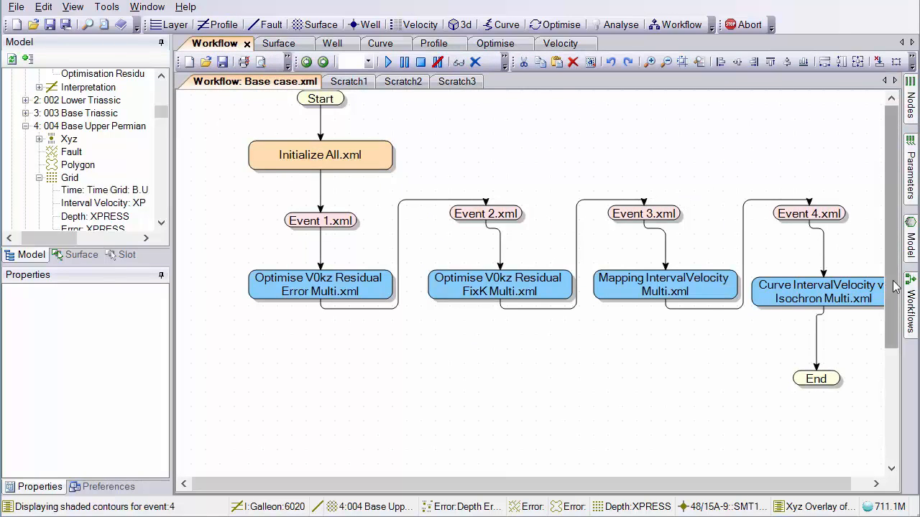
pyautogui.click(910, 302)
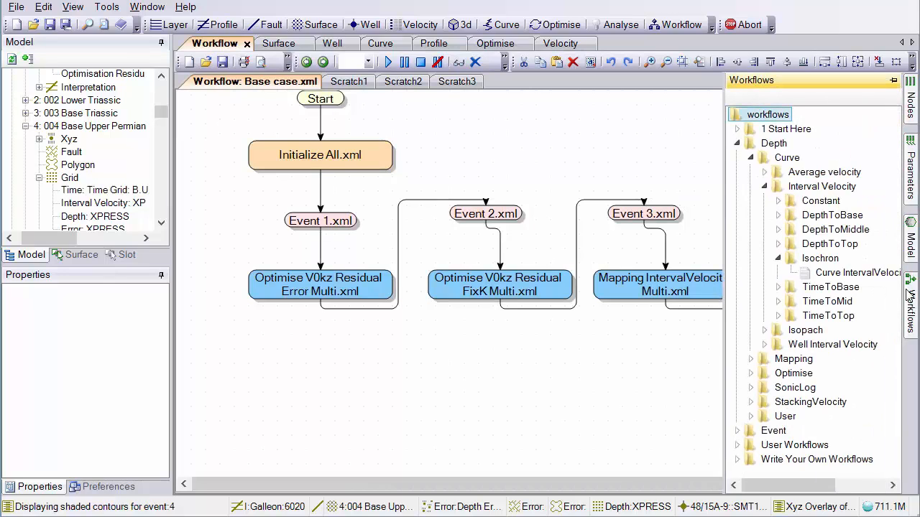
pyautogui.click(741, 144)
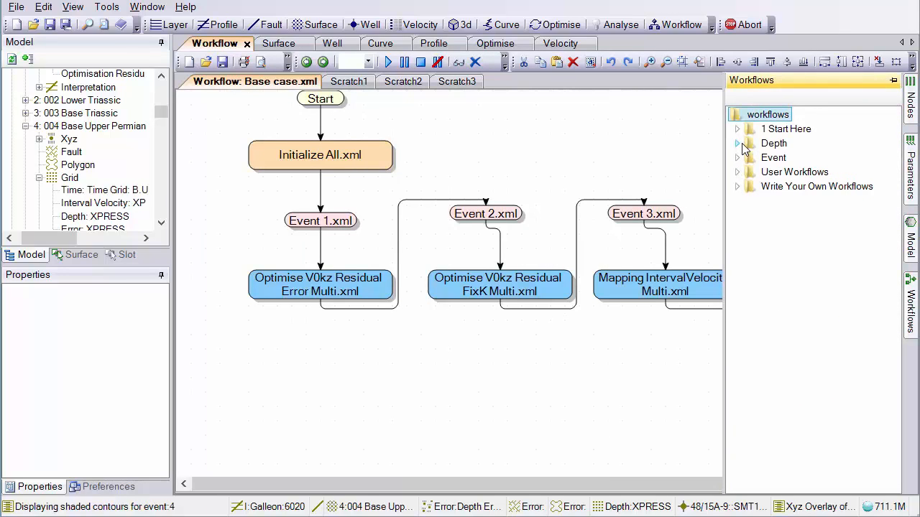
pyautogui.click(738, 129)
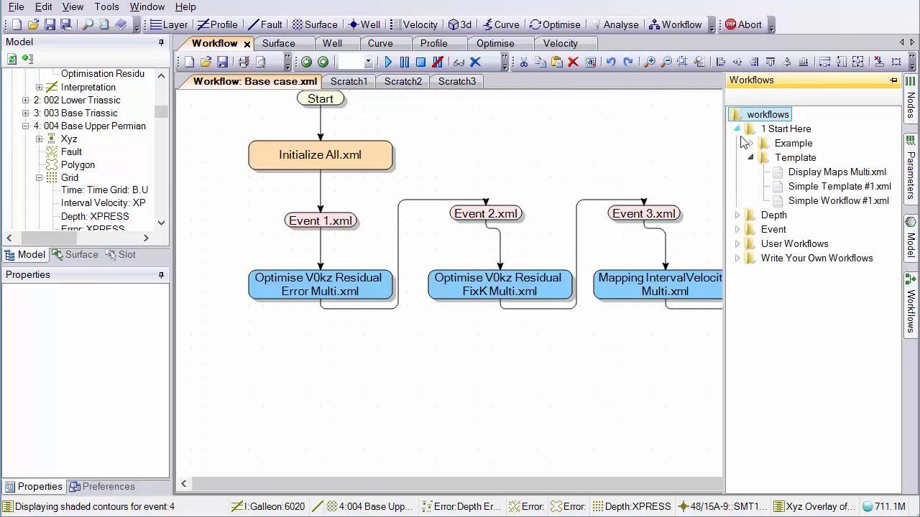
pyautogui.click(751, 156)
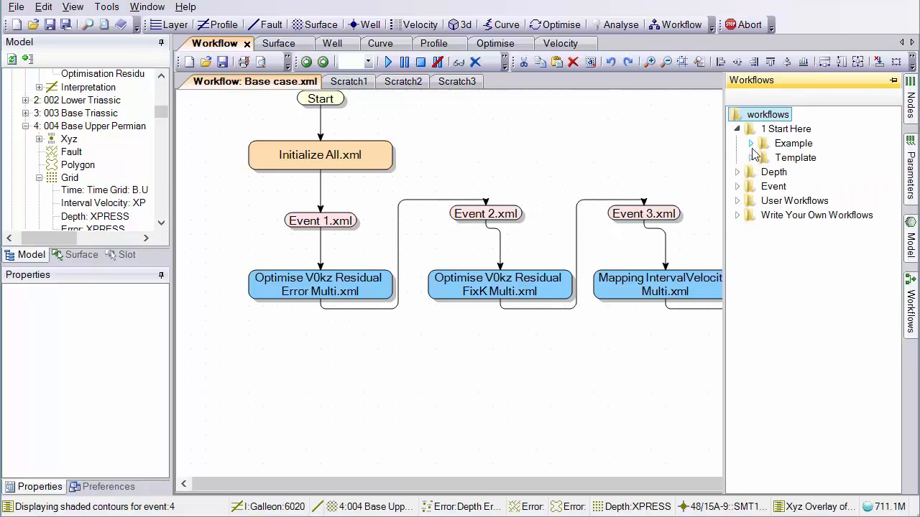
pyautogui.click(750, 143)
pyautogui.moveTo(826, 157); pyautogui.dragTo(525, 148)
pyautogui.click(538, 332)
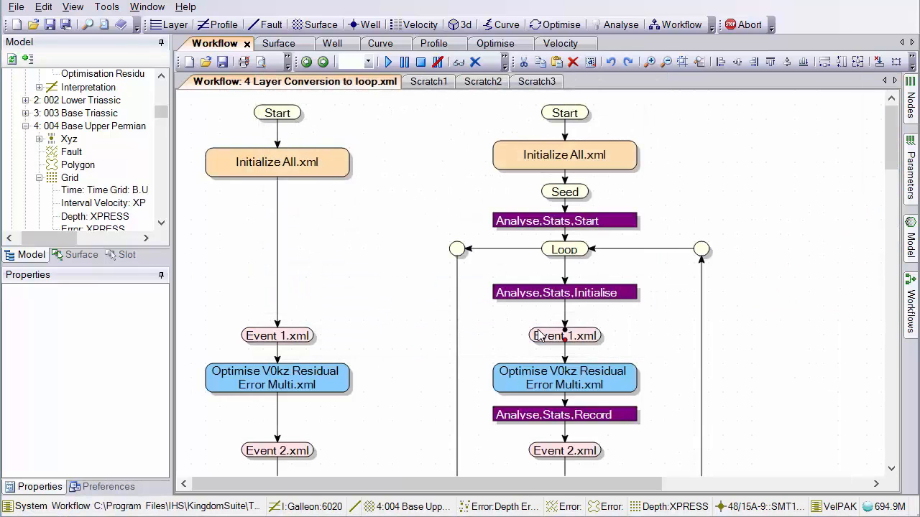
# - Compare the single-pass conversion workflow with the looped version from initialization through the four events
pyautogui.scroll(-1, 405, 261)
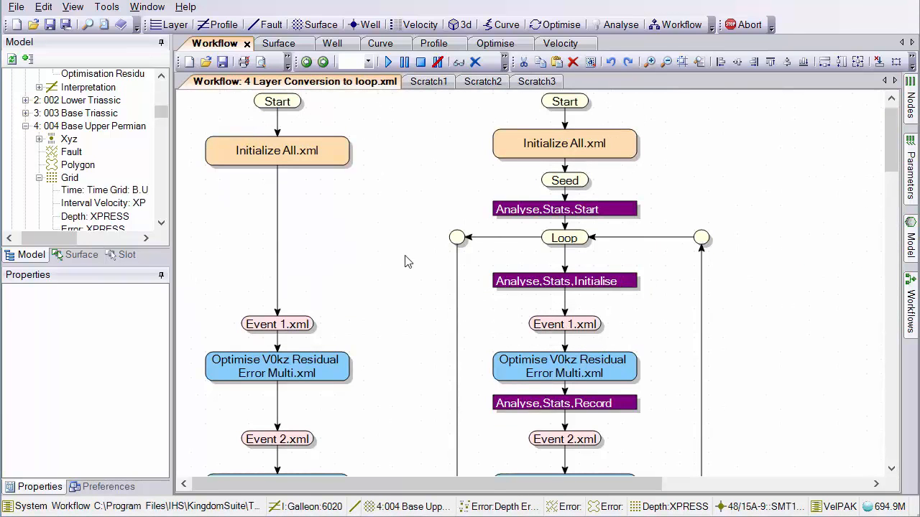
pyautogui.scroll(-4, 525, 234)
pyautogui.scroll(4, 521, 248)
pyautogui.scroll(-4, 363, 232)
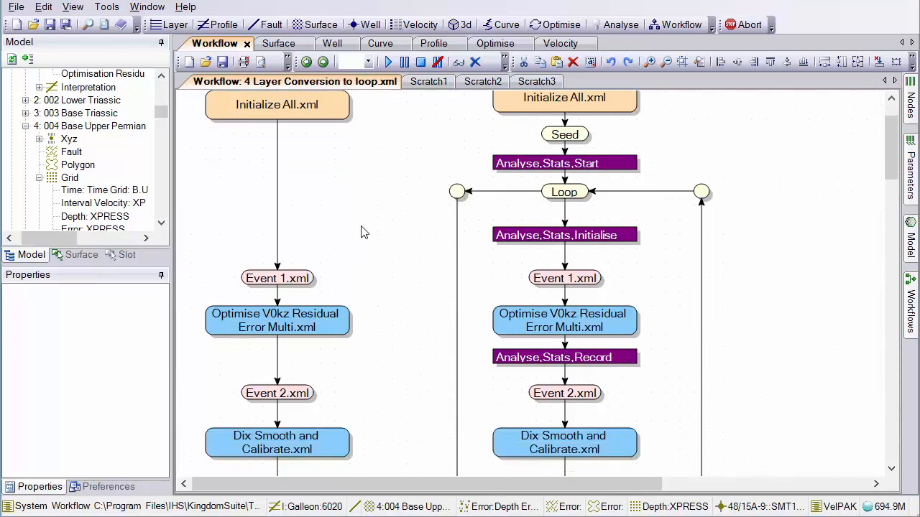
pyautogui.scroll(-6, 362, 232)
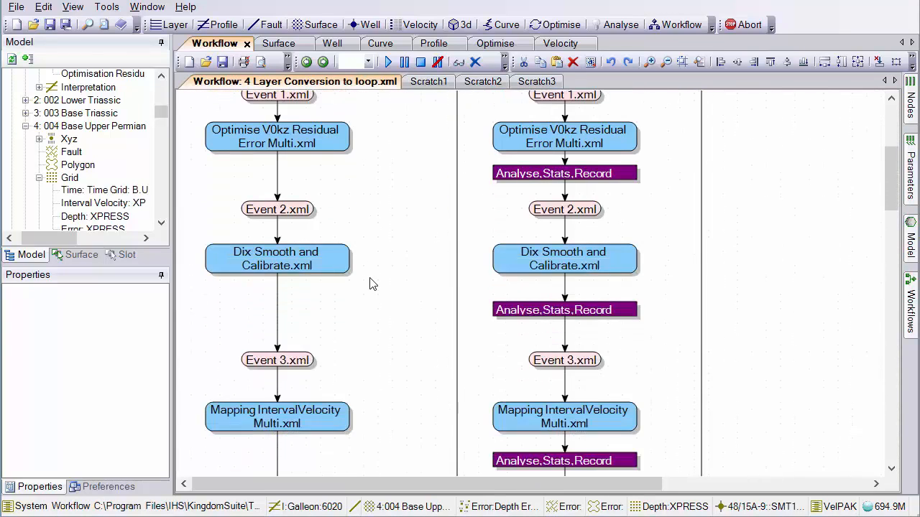
pyautogui.scroll(-2, 374, 293)
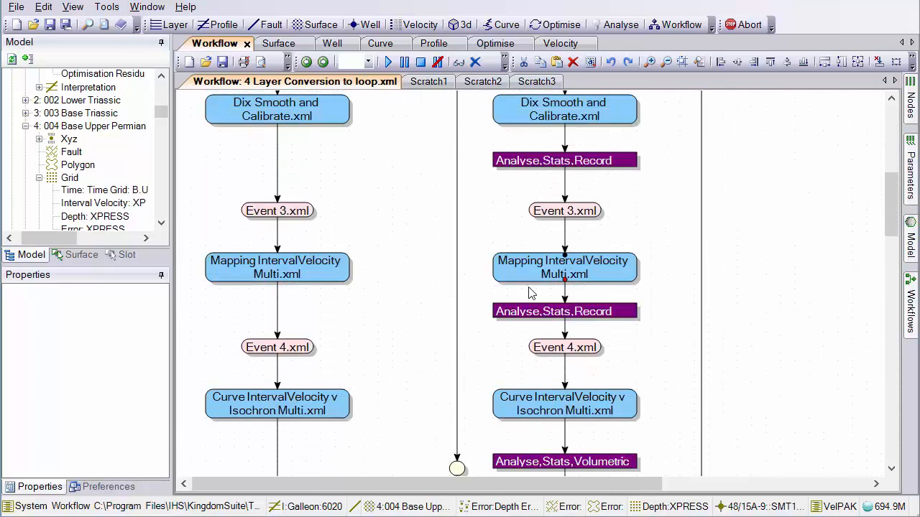
pyautogui.scroll(4, 402, 345)
pyautogui.scroll(5, 400, 346)
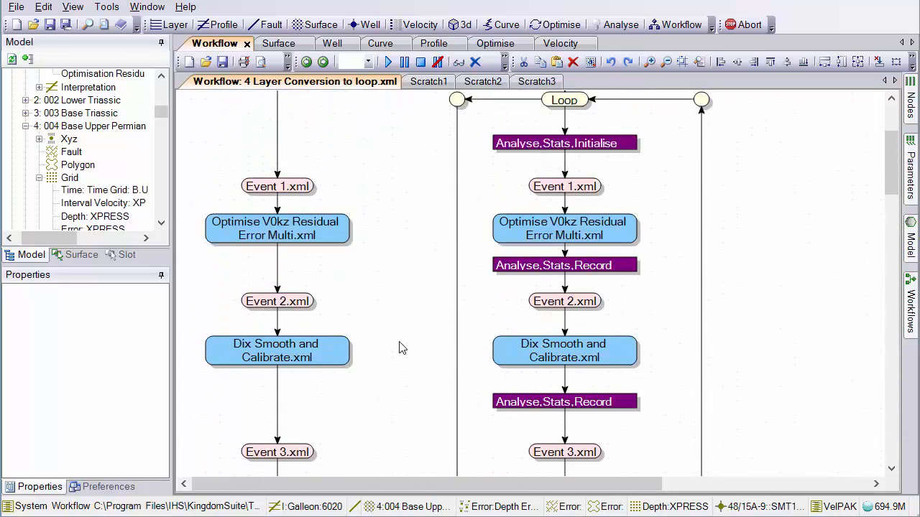
pyautogui.scroll(2, 631, 336)
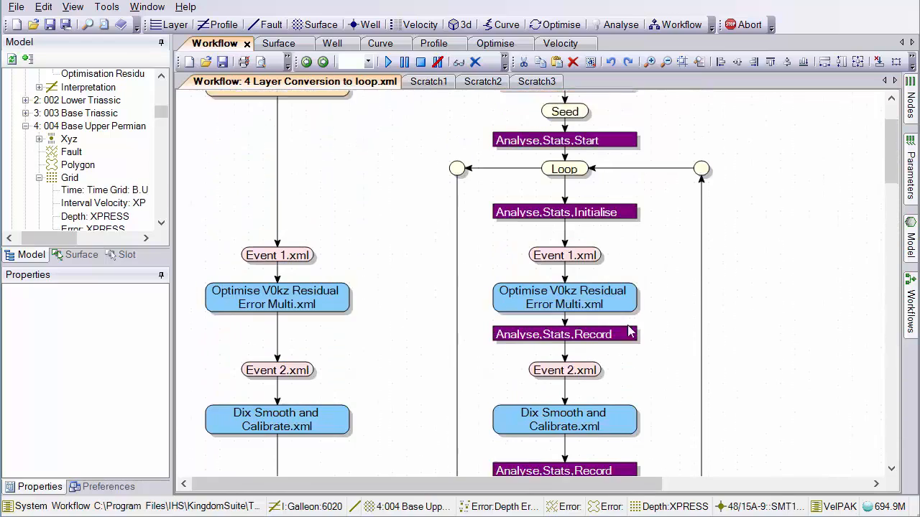
pyautogui.scroll(1, 632, 338)
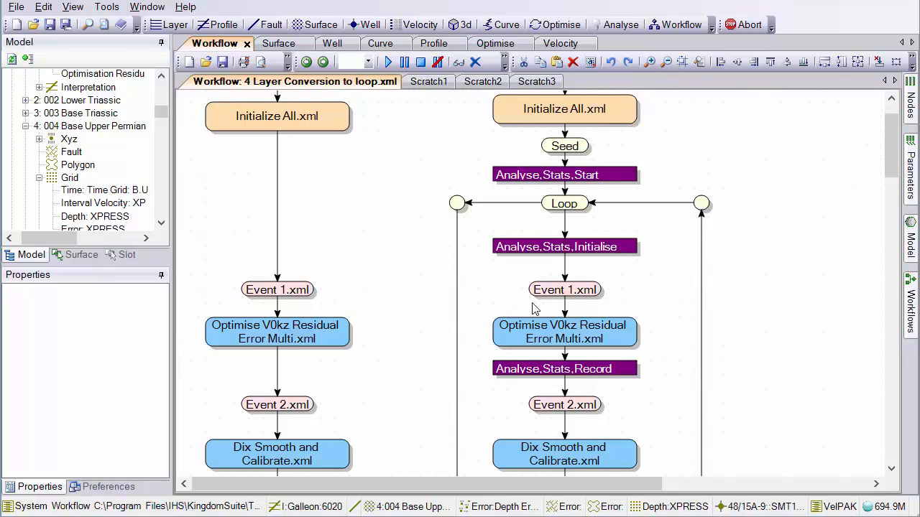
pyautogui.moveTo(911, 115)
pyautogui.scroll(-3, 600, 266)
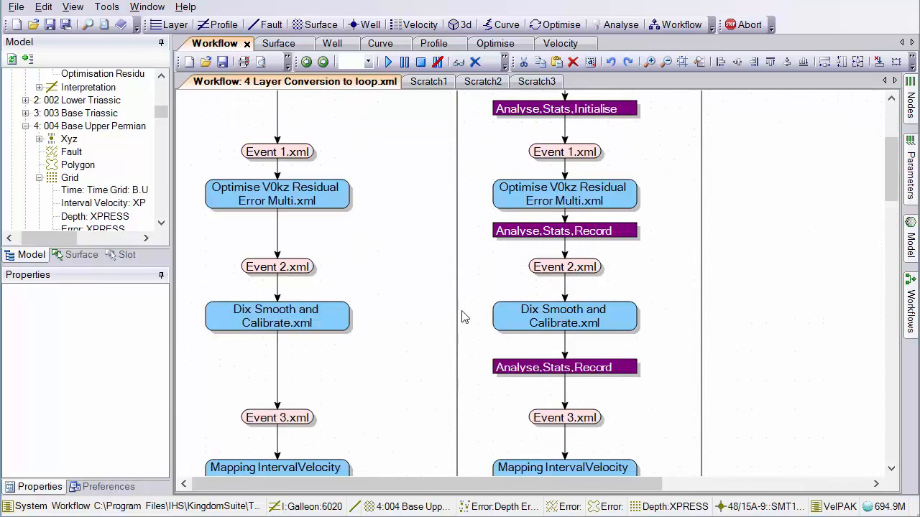
# - View the complete looped workflow diagram, then enlarge the start of both branches to examine the Seed and Loop nodes
pyautogui.click(682, 61)
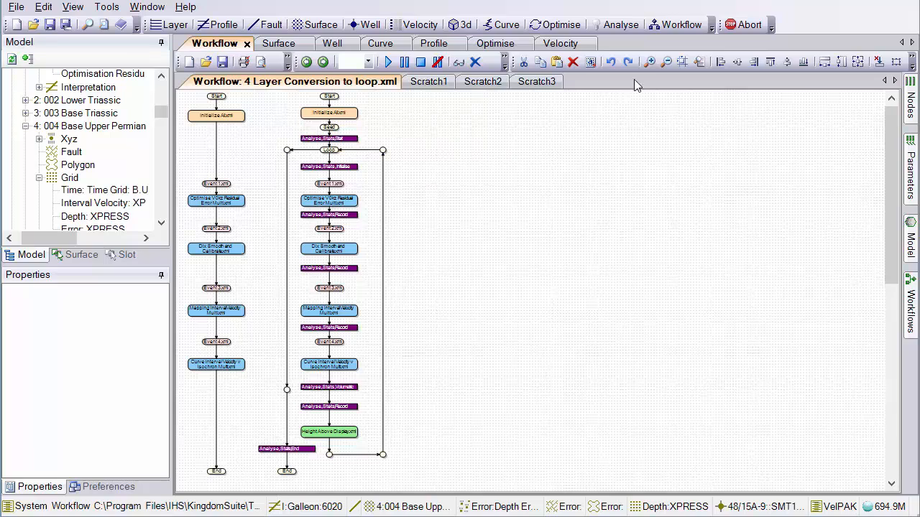
pyautogui.click(649, 62)
pyautogui.moveTo(579, 288); pyautogui.dragTo(248, 109)
pyautogui.click(442, 182)
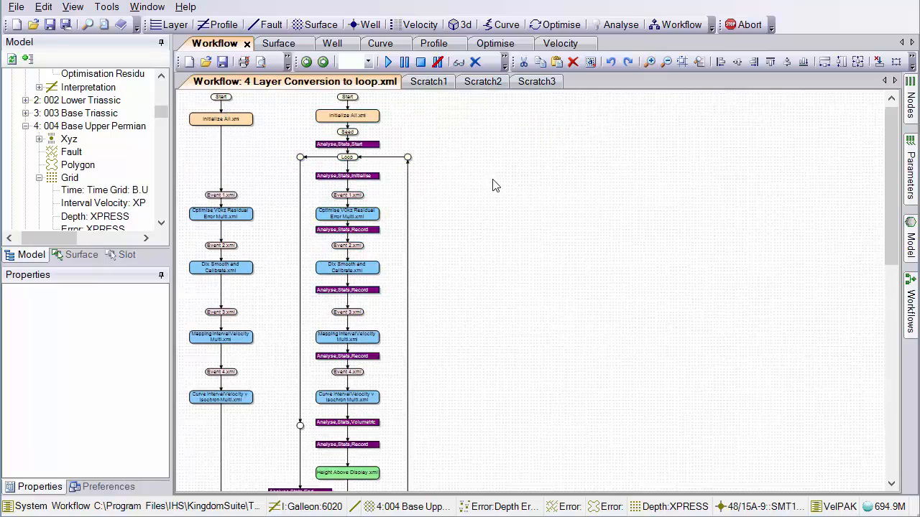
pyautogui.scroll(1, 453, 229)
pyautogui.click(649, 62)
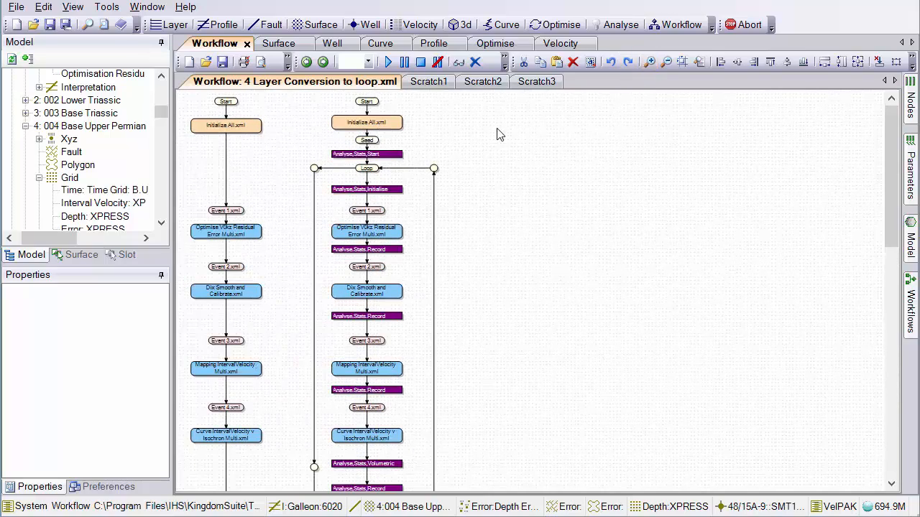
pyautogui.click(651, 62)
pyautogui.click(651, 62)
pyautogui.click(651, 62)
pyautogui.click(651, 62)
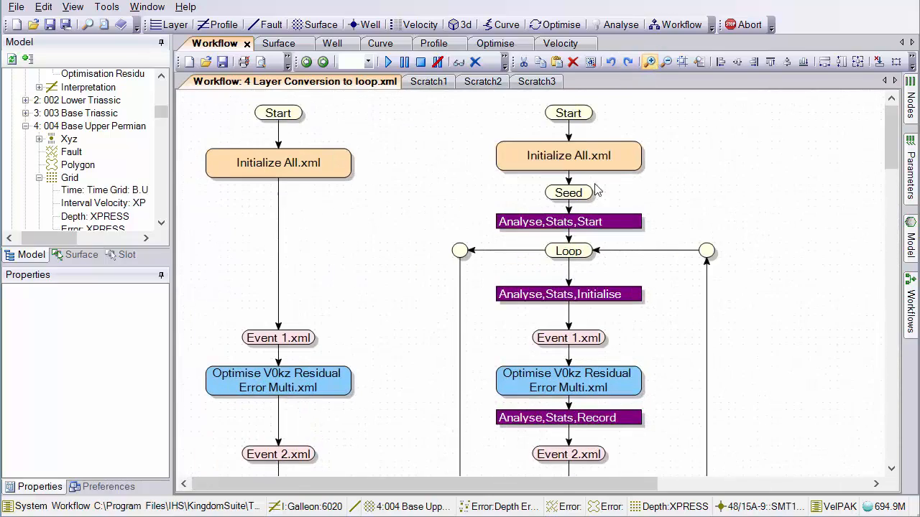
# - Inspect the Loop node's parameters, including its Stop value, without changing them
pyautogui.click(579, 256)
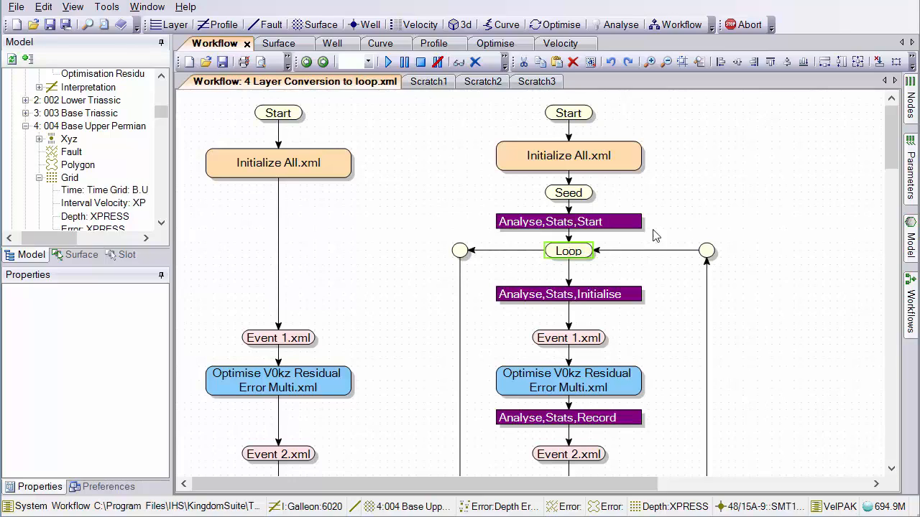
pyautogui.click(909, 185)
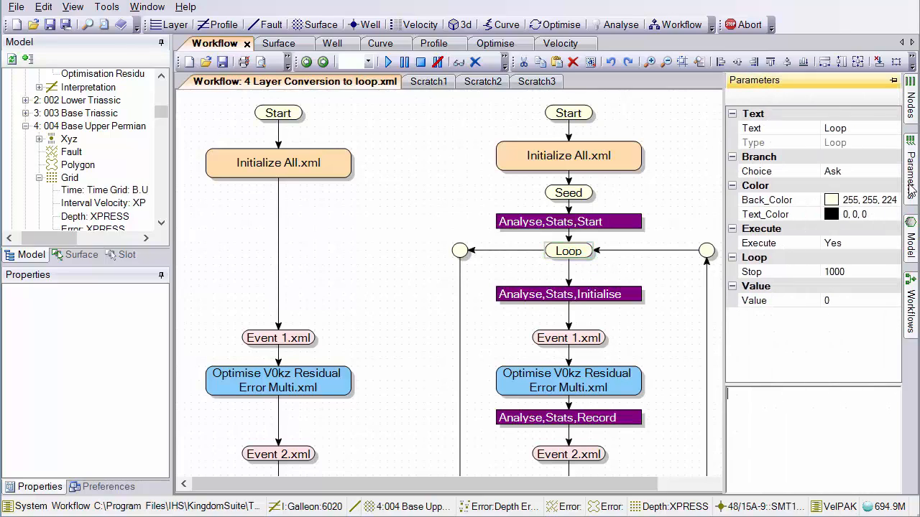
pyautogui.click(870, 271)
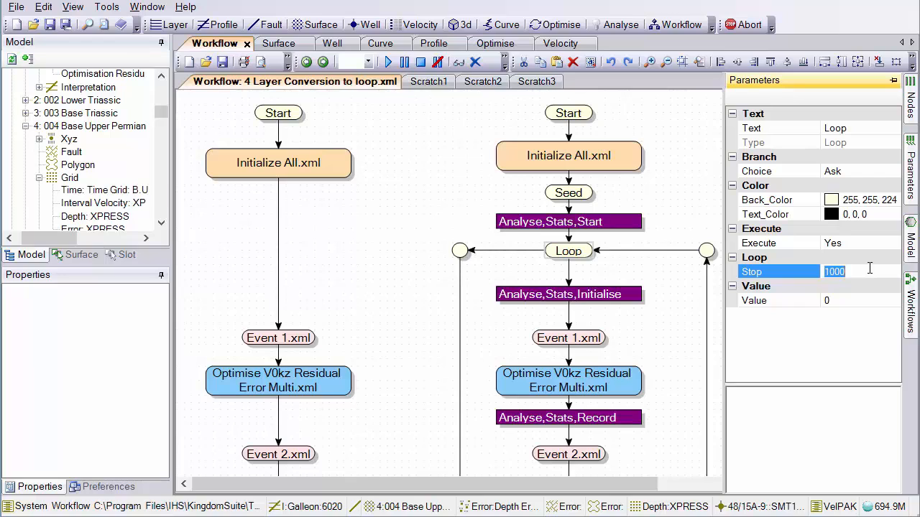
pyautogui.click(383, 309)
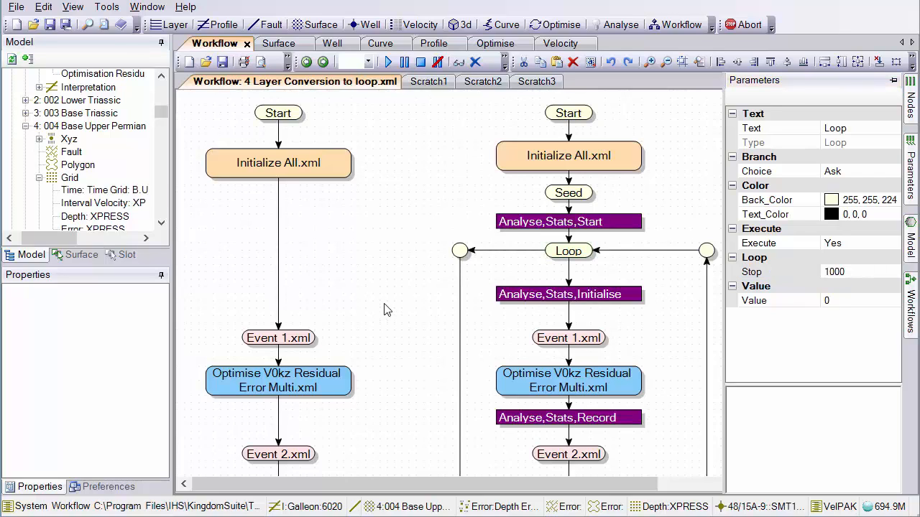
# - Examine the Analyse,Stats,Record nodes placed after the Event 1 and Event 2 conversions inside the loop
pyautogui.scroll(-1, 386, 310)
pyautogui.scroll(-1, 611, 300)
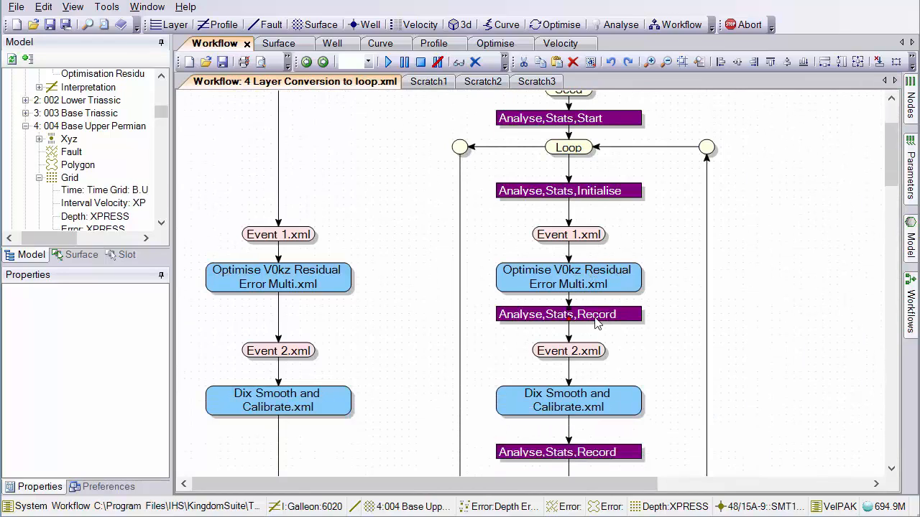
pyautogui.scroll(-1, 654, 323)
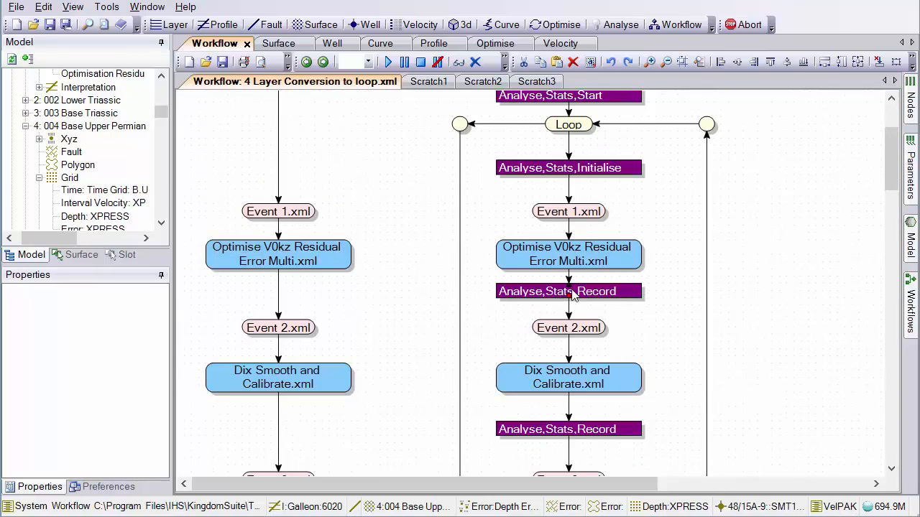
pyautogui.scroll(-1, 629, 321)
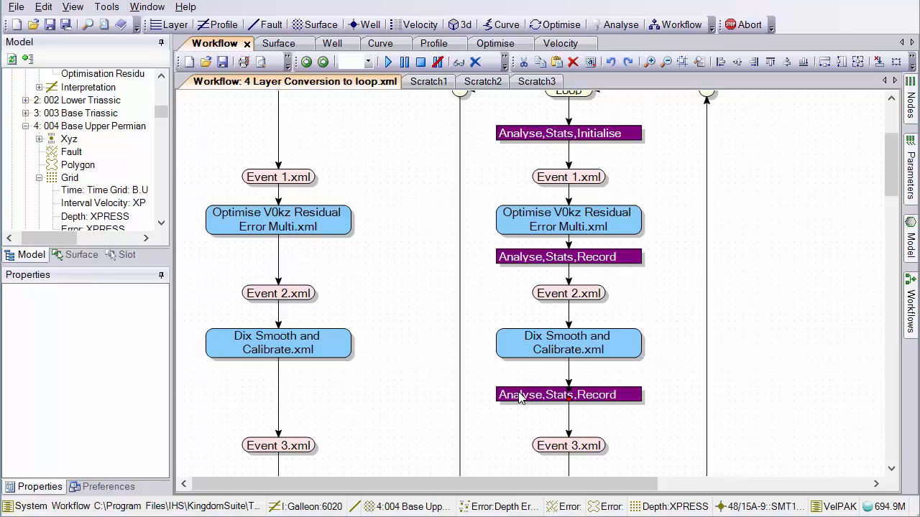
# - Activate the Analyse,Stats,Volumetric node after the Event 4 conversion in the loop, keeping its Model settings pinned open
pyautogui.scroll(-3, 520, 399)
pyautogui.scroll(-9, 520, 399)
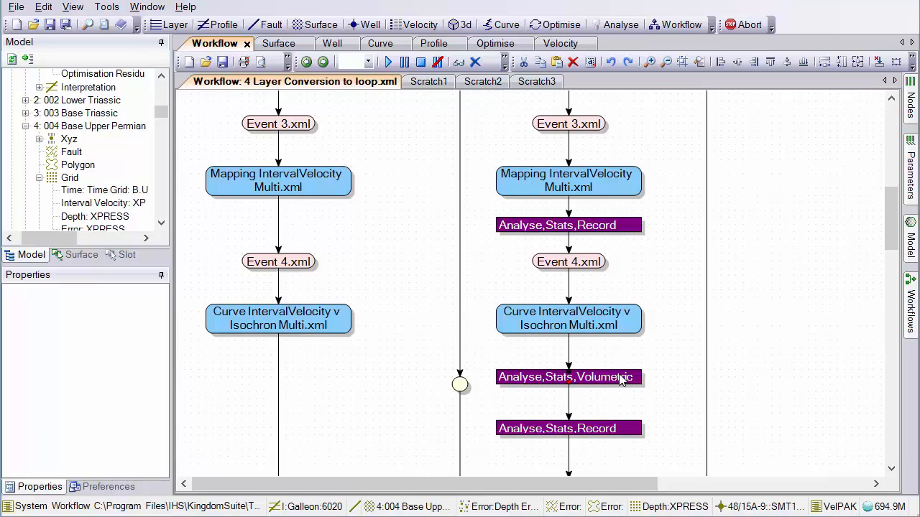
pyautogui.click(621, 380)
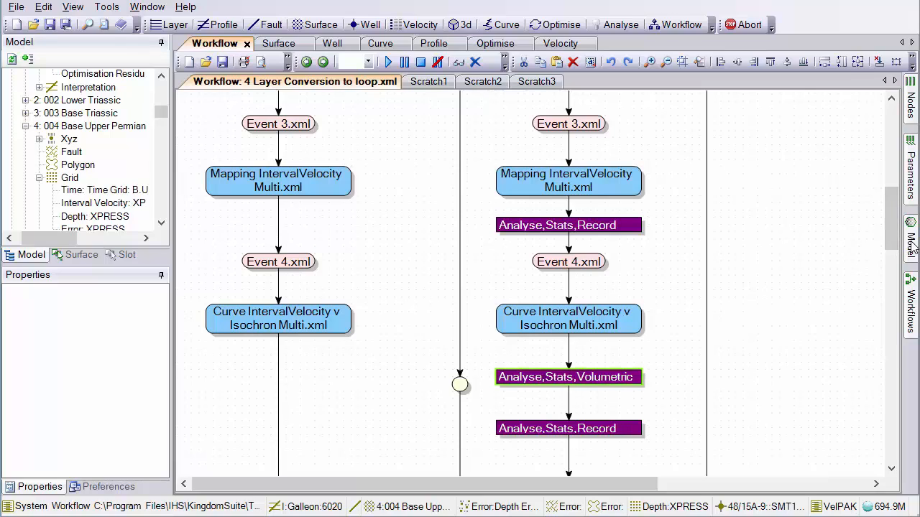
pyautogui.moveTo(911, 247)
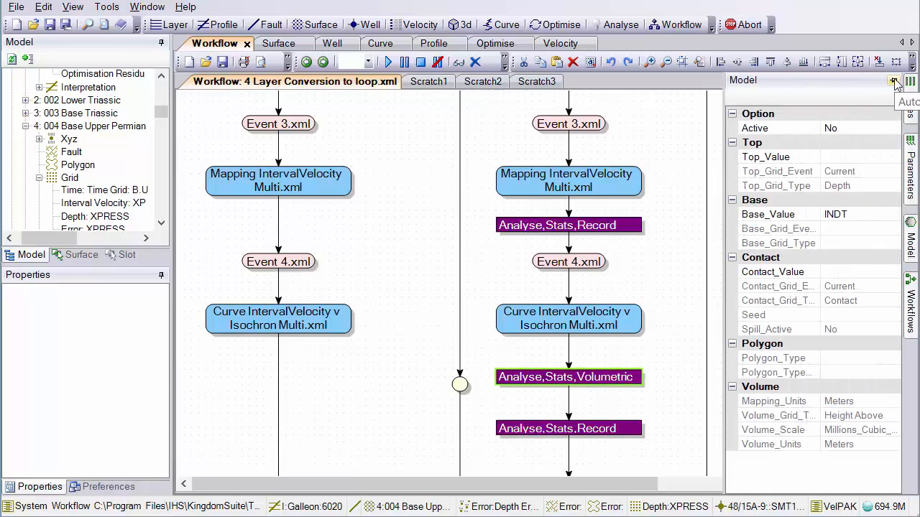
pyautogui.click(893, 82)
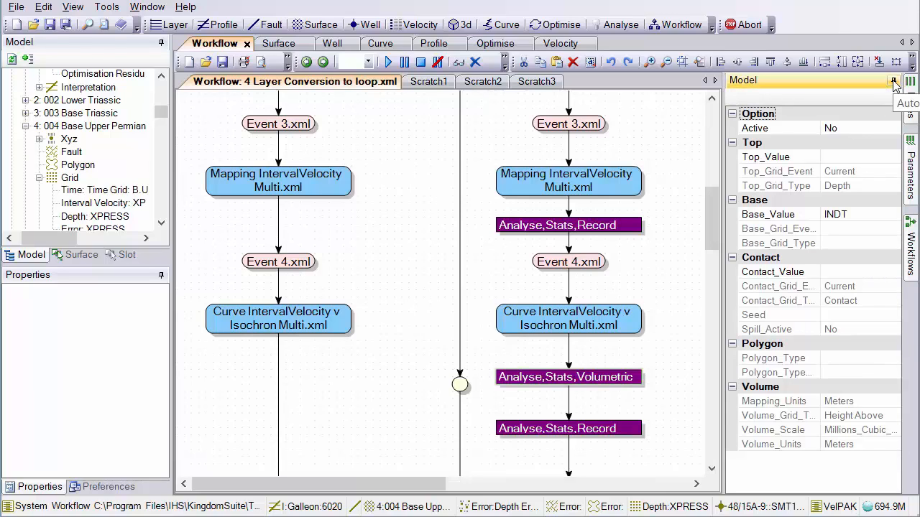
pyautogui.doubleClick(865, 131)
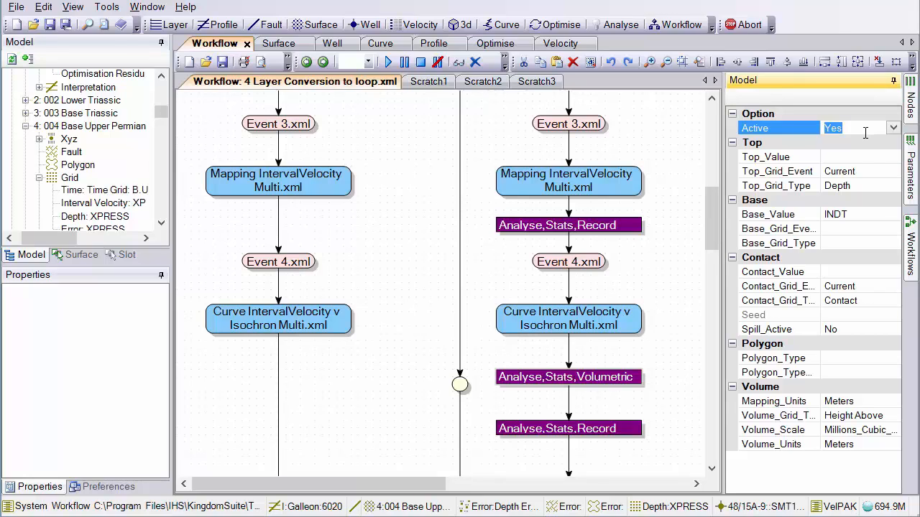
# - Set the volumetric node's spill calculation active with well 48/15A-5 as the seed, and choose Millions_Cubic_Metres as the volume scale
pyautogui.click(871, 319)
pyautogui.click(893, 316)
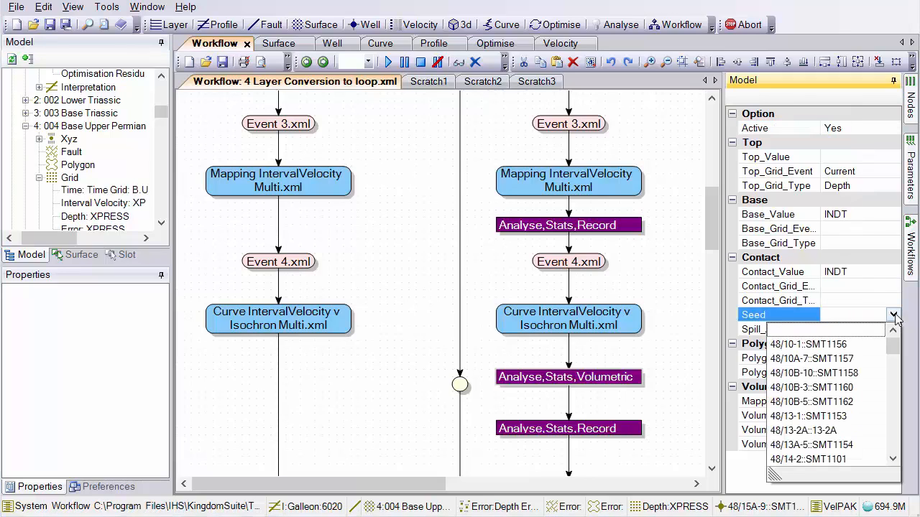
pyautogui.scroll(-1, 845, 436)
pyautogui.scroll(-2, 844, 434)
pyautogui.click(843, 432)
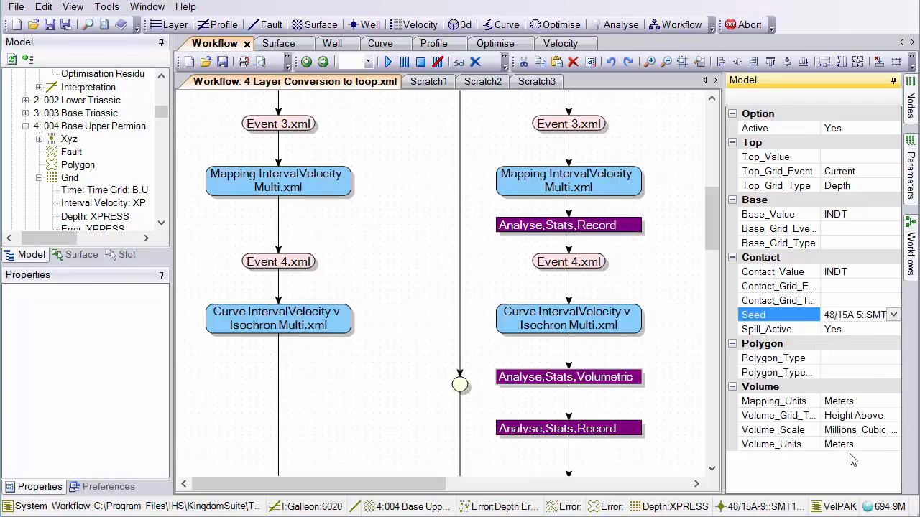
pyautogui.click(880, 431)
pyautogui.click(893, 431)
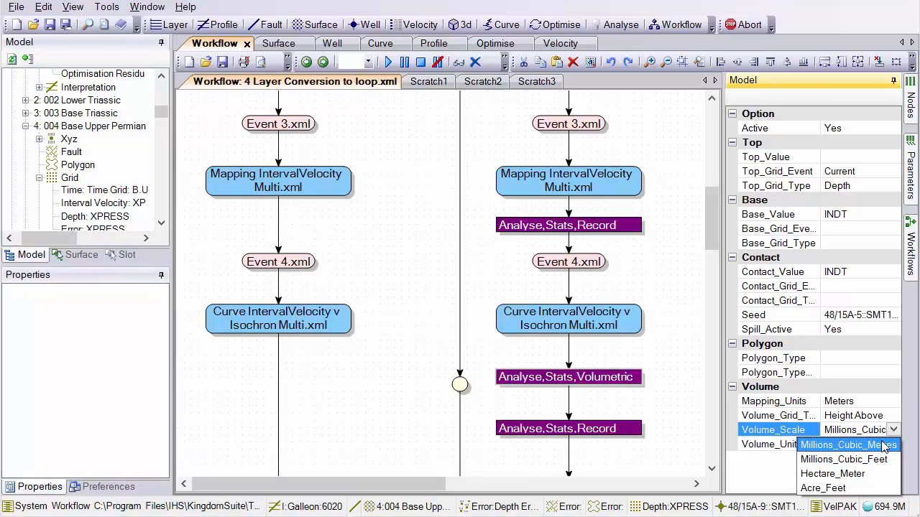
pyautogui.click(884, 447)
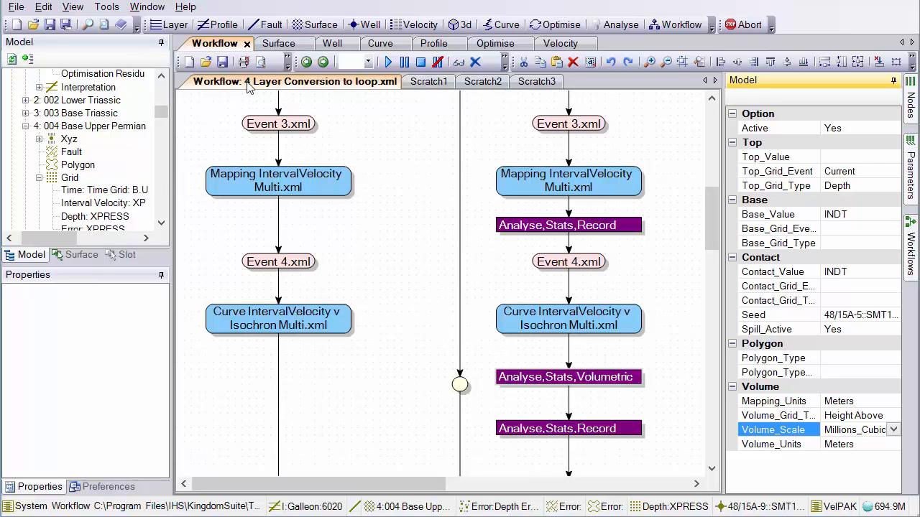
# - Open the workflow LOOPED Base case depth conversion.xml, and browse the Surface display components under Write Your Own Workflows
pyautogui.click(206, 62)
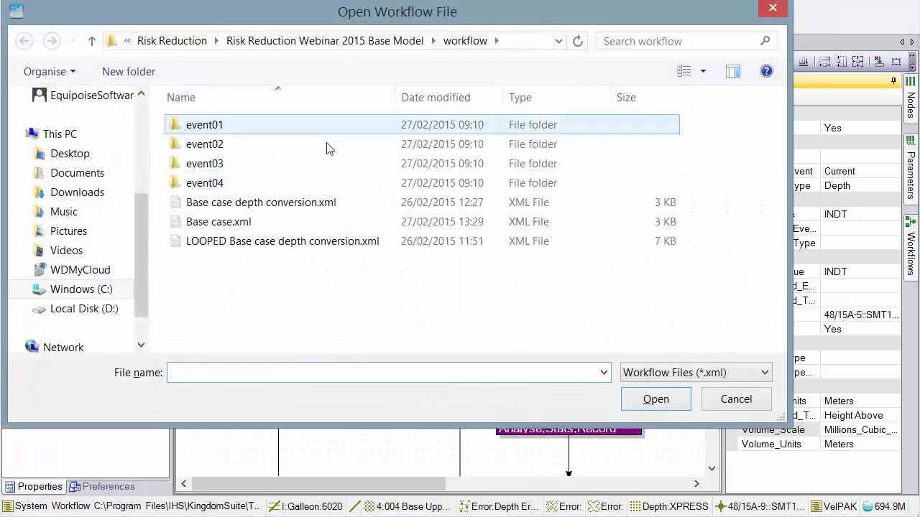
pyautogui.doubleClick(282, 241)
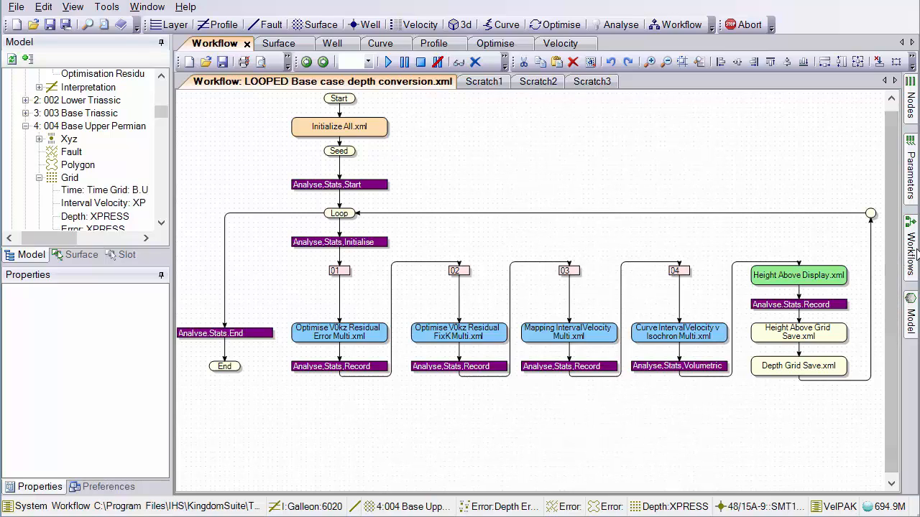
pyautogui.moveTo(908, 260)
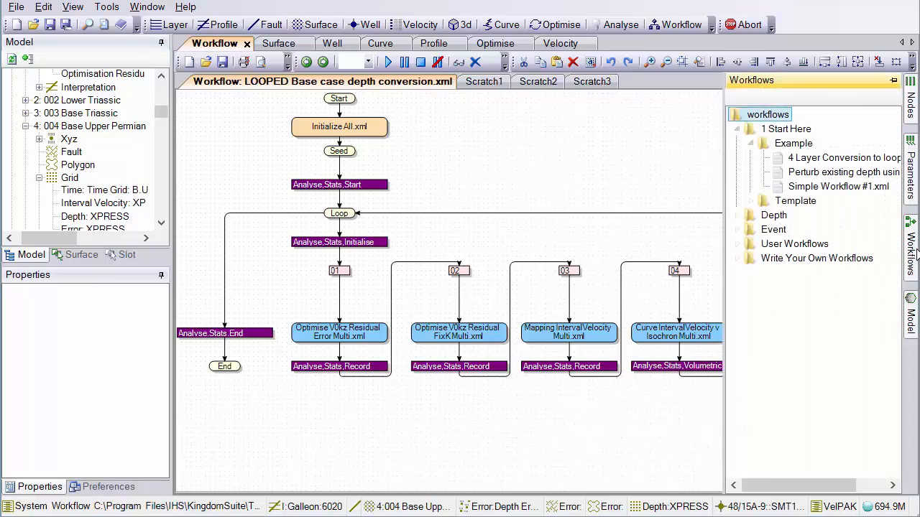
pyautogui.click(737, 259)
pyautogui.click(750, 273)
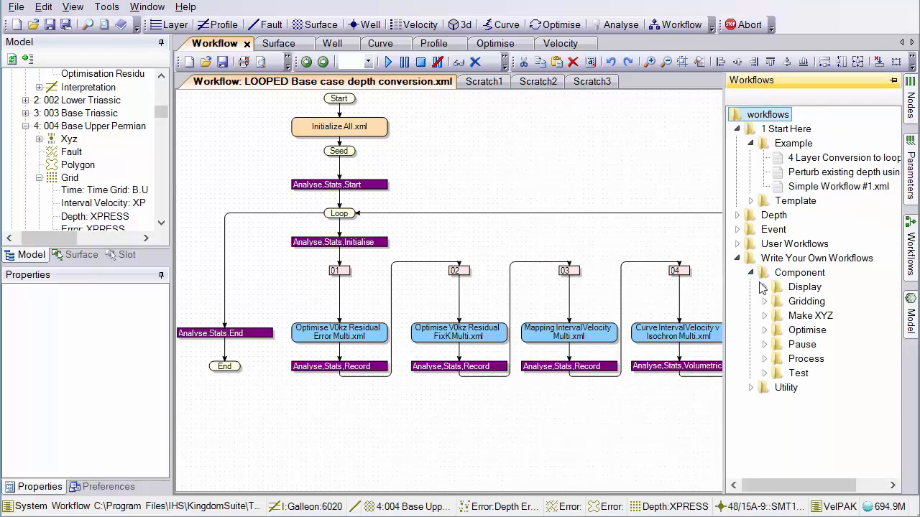
pyautogui.click(764, 286)
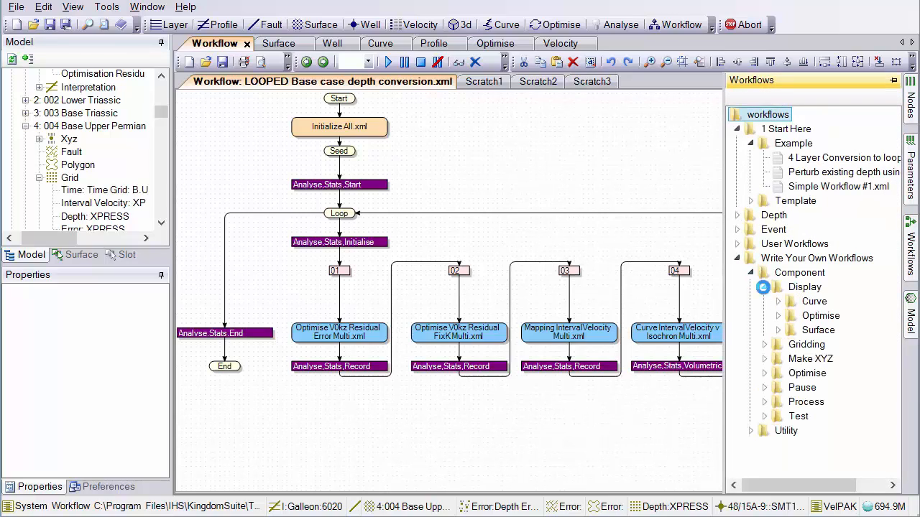
pyautogui.click(777, 330)
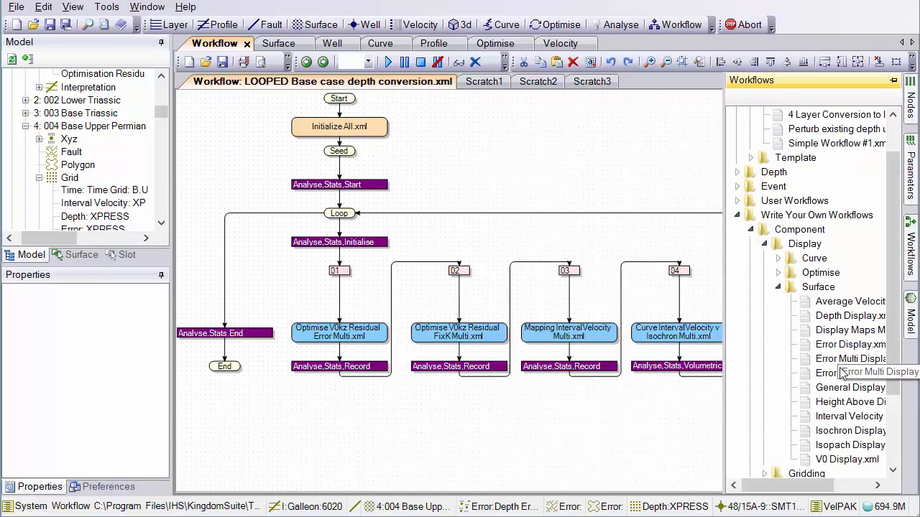
pyautogui.click(658, 437)
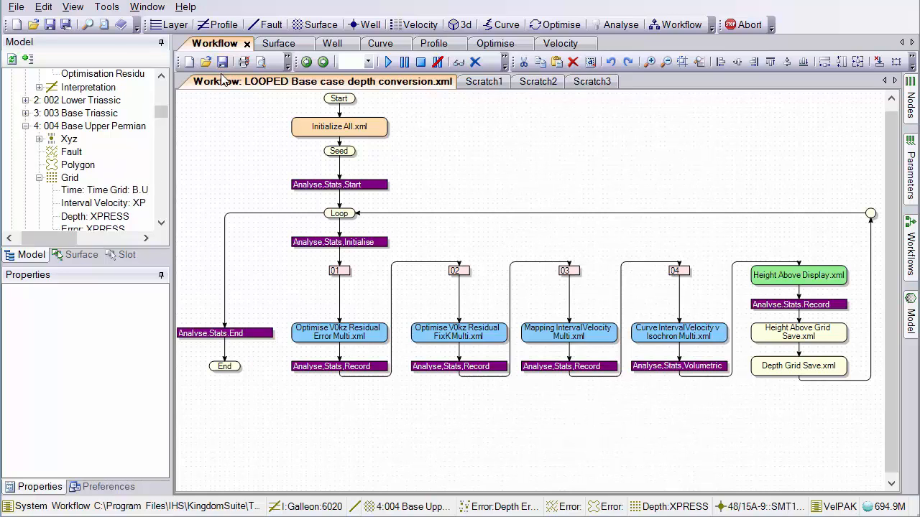
# - Float the Workflow view as a smaller window over the Surface map, with the whole looped diagram fitted inside it
pyautogui.doubleClick(227, 46)
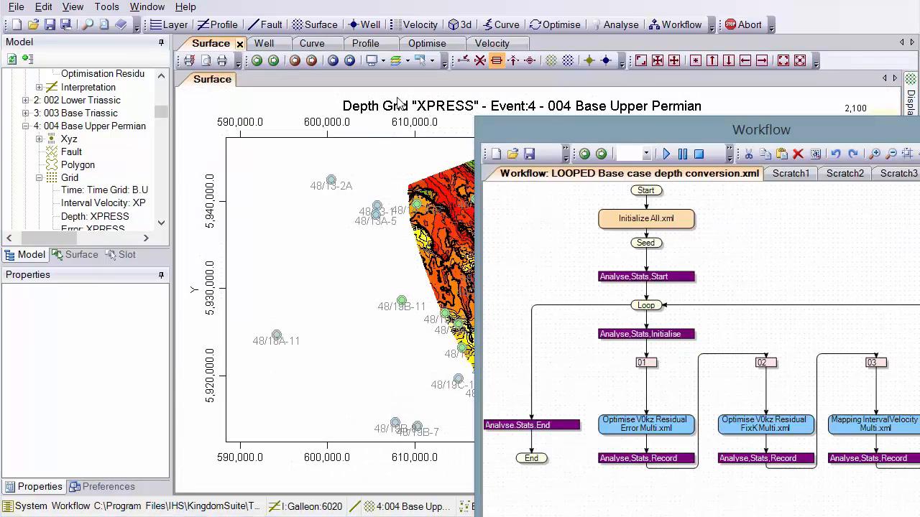
pyautogui.moveTo(565, 129)
pyautogui.mouseDown()
pyautogui.moveTo(862, 115)
pyautogui.moveTo(781, 99)
pyautogui.moveTo(636, 98)
pyautogui.moveTo(561, 126)
pyautogui.mouseUp()
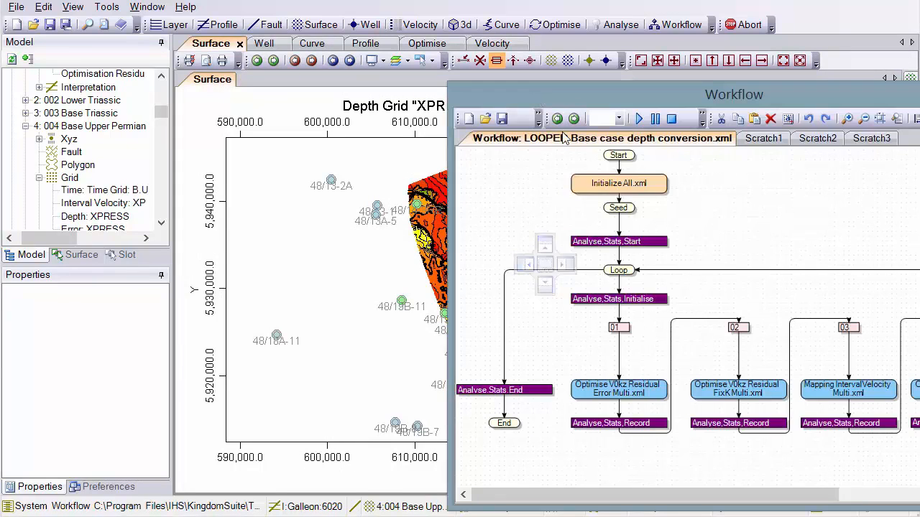
pyautogui.moveTo(447, 81); pyautogui.dragTo(584, 209)
pyautogui.click(871, 236)
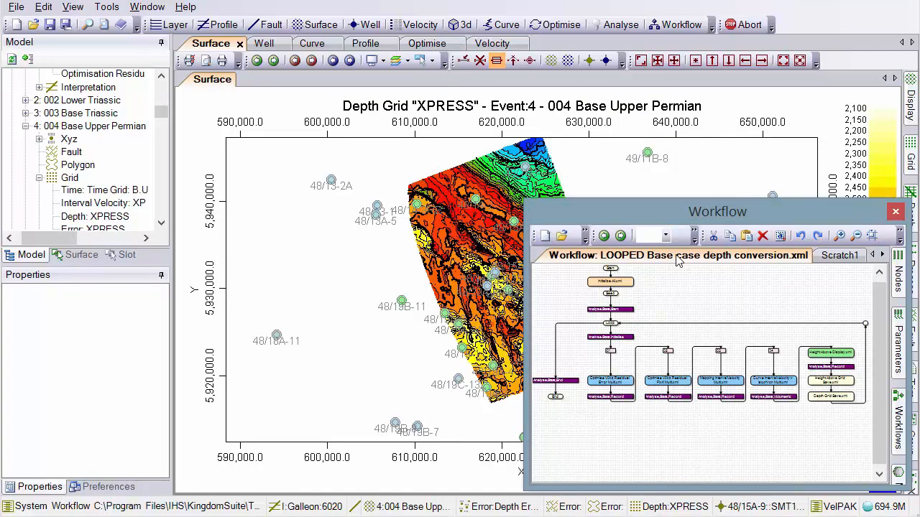
# - Run the looped base case workflow and choose Display & record image for the Height Above display
pyautogui.click(694, 237)
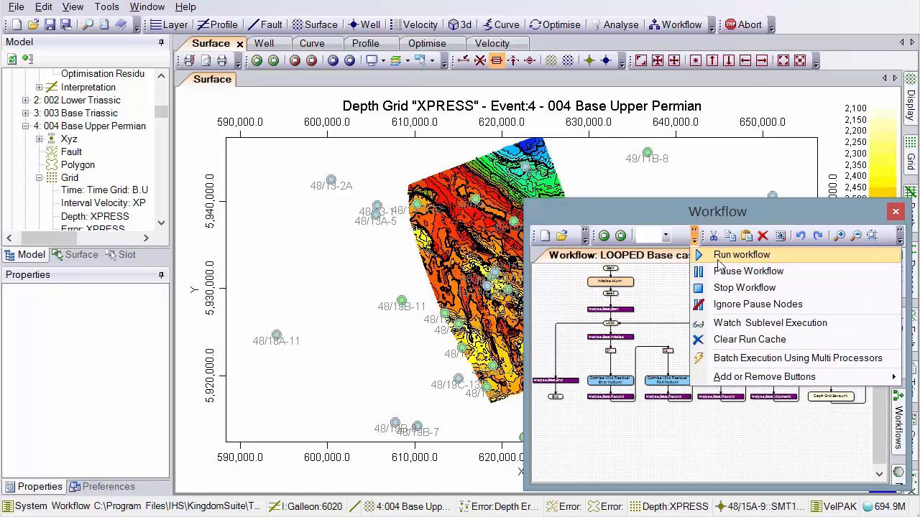
pyautogui.click(717, 261)
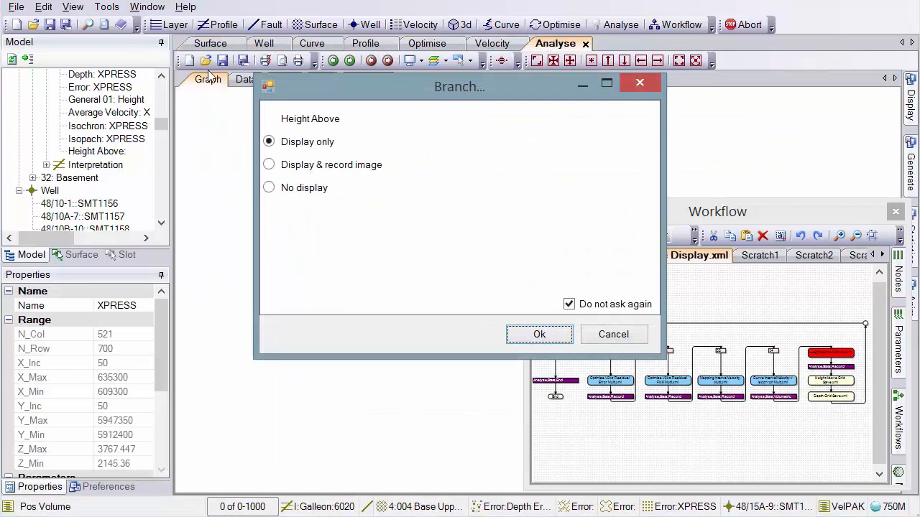
pyautogui.click(270, 165)
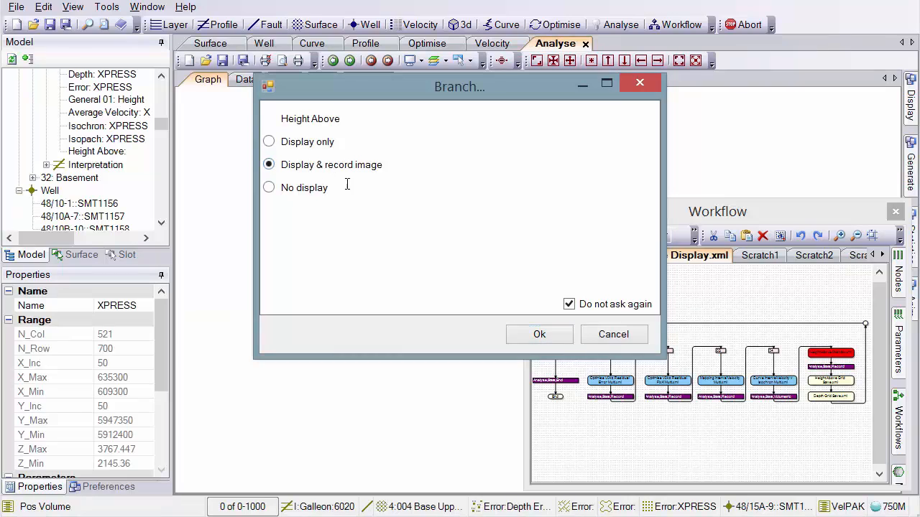
pyautogui.click(540, 336)
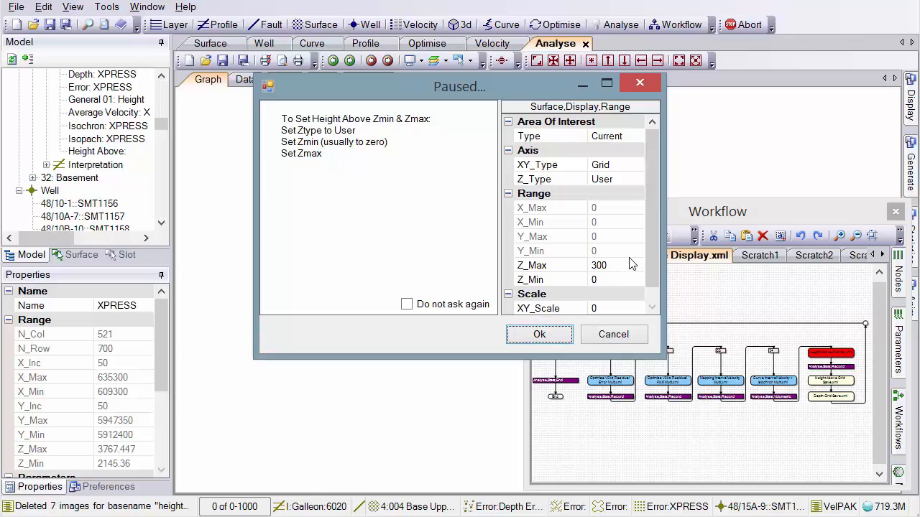
# - Accept the Height Above range of 0 to 300 and apply the Rainbow Pastel Flipped II colour table
pyautogui.press('Return')
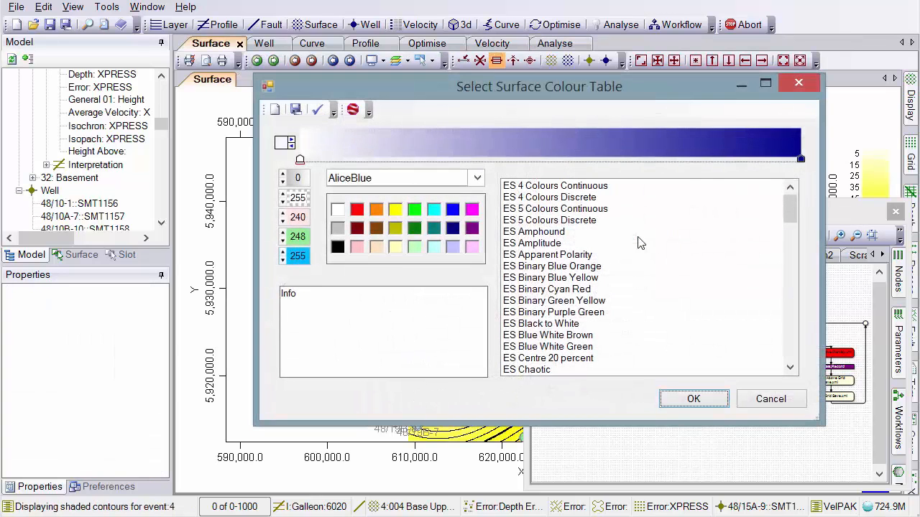
pyautogui.moveTo(785, 214); pyautogui.dragTo(729, 404)
pyautogui.click(596, 358)
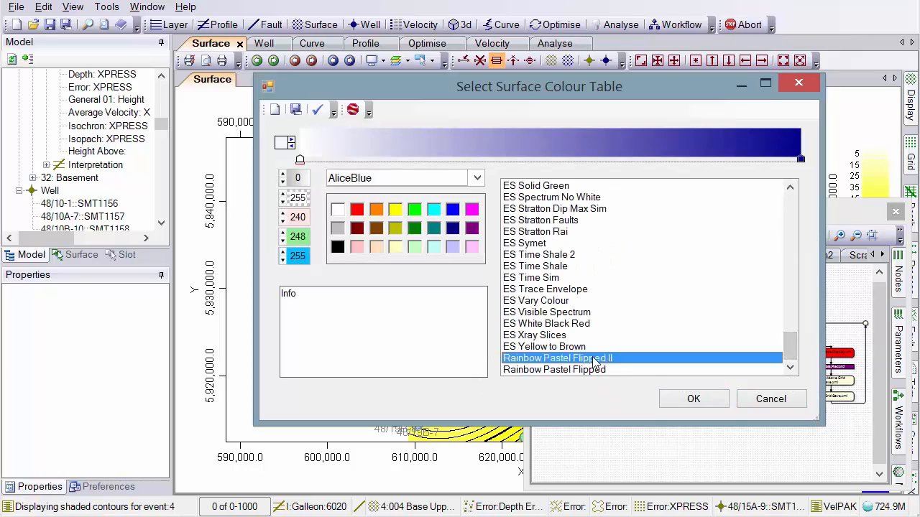
pyautogui.click(692, 401)
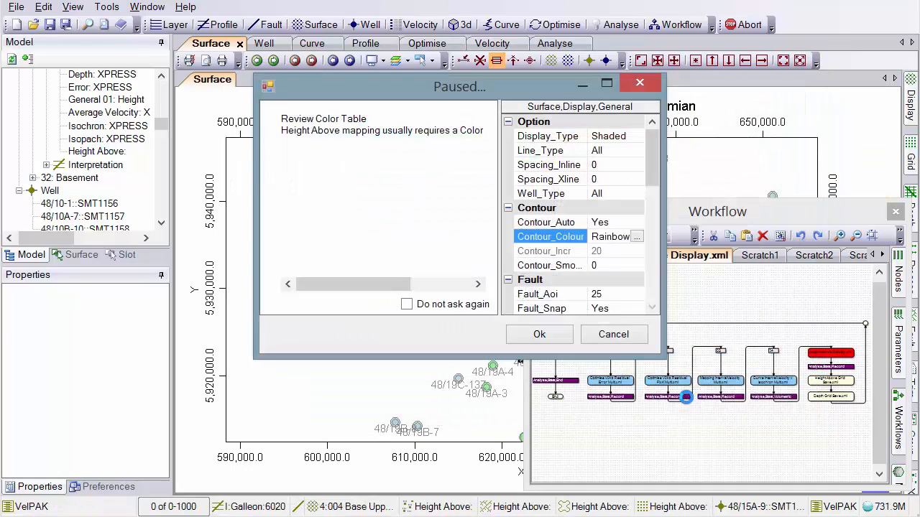
# - Accept the colour table review without being asked again, and confirm the deletion of existing grids
pyautogui.click(418, 306)
pyautogui.click(530, 338)
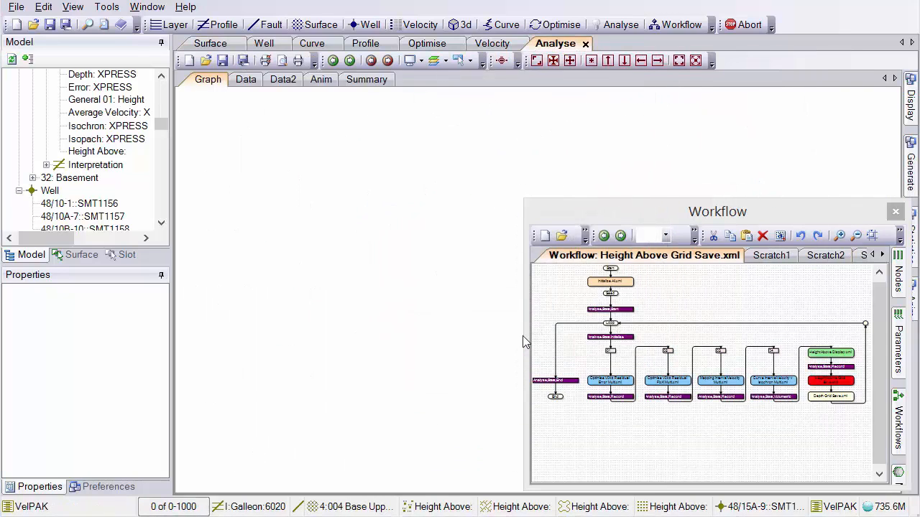
pyautogui.click(530, 335)
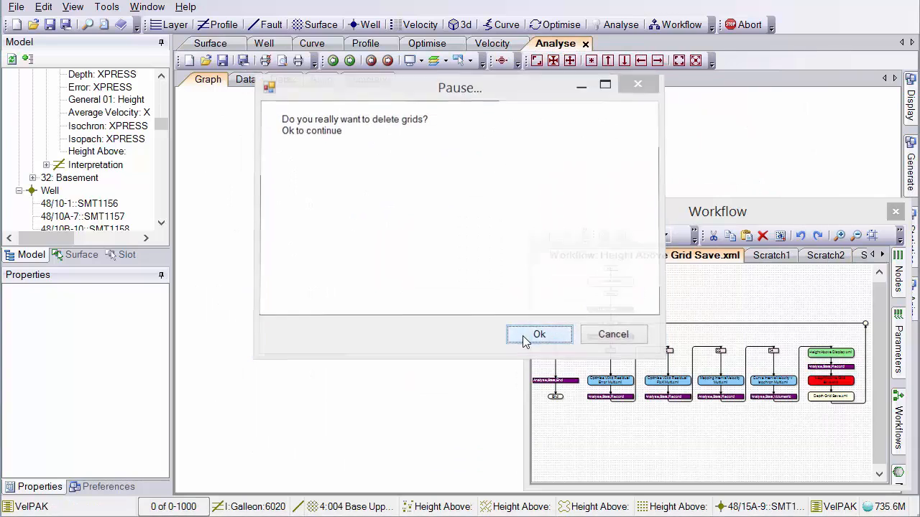
pyautogui.click(522, 336)
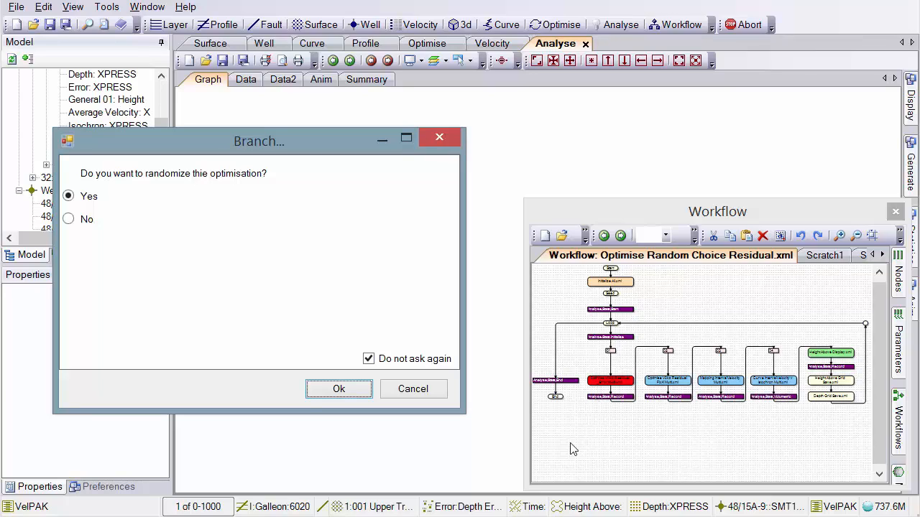
# - Randomize the Event 1 optimisation, accepting its residual display and limiting the RMS residual to 0–16 without being asked again
pyautogui.click(338, 389)
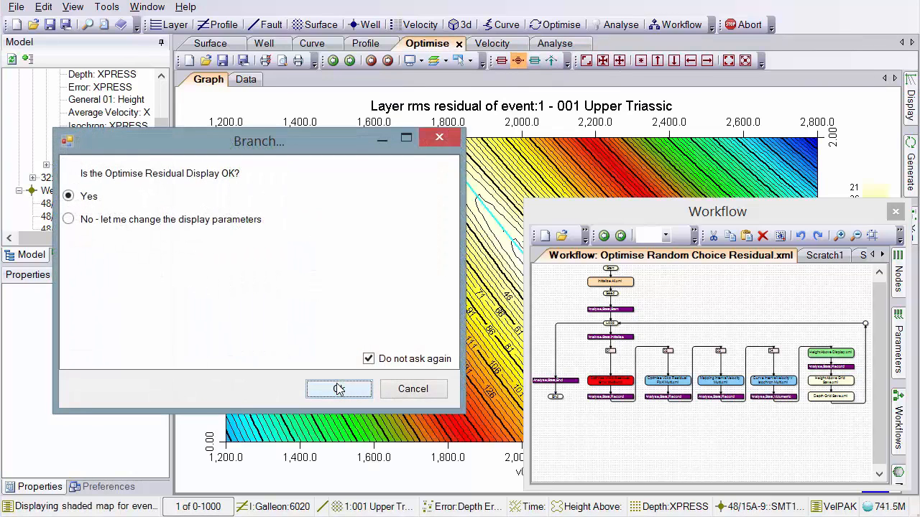
pyautogui.click(339, 389)
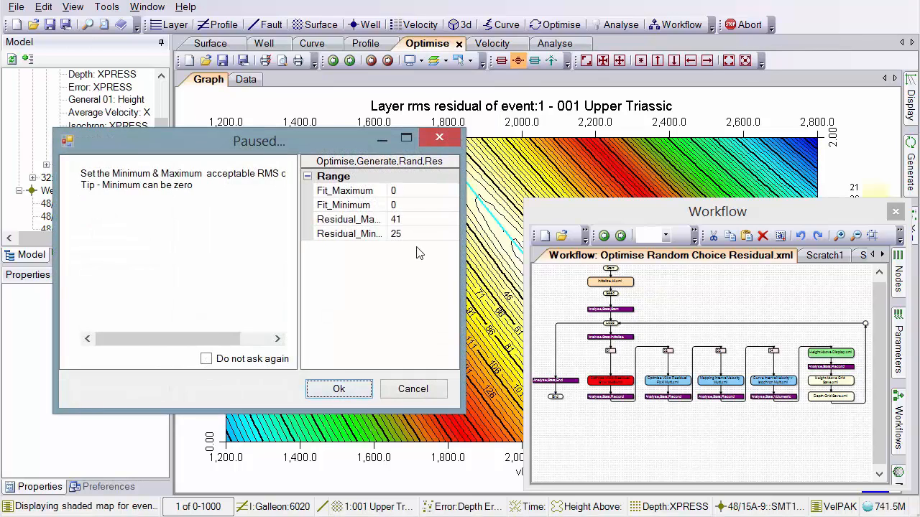
pyautogui.click(411, 230)
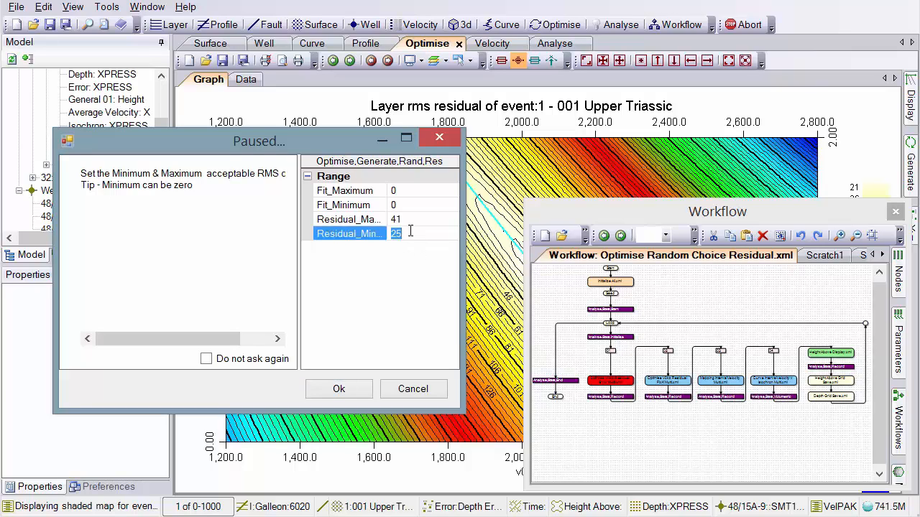
pyautogui.write('0')
pyautogui.press('Return')
pyautogui.click(410, 218)
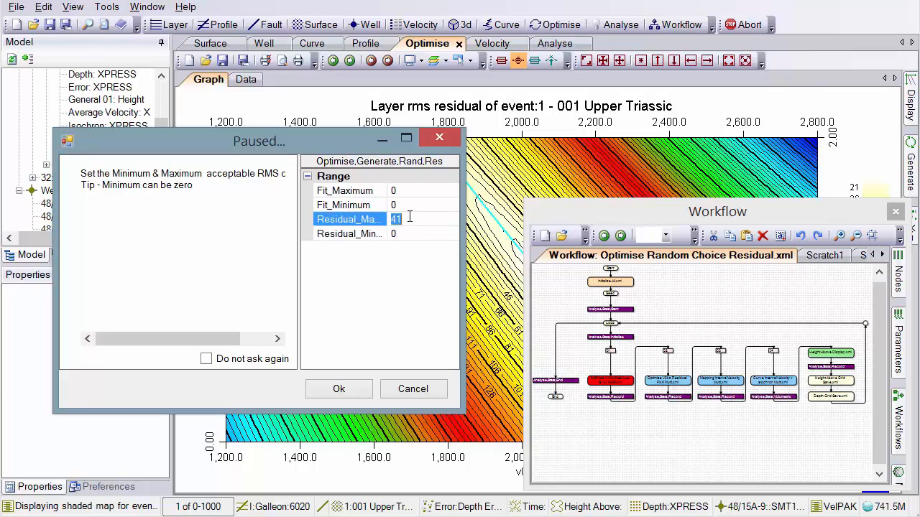
pyautogui.write('16')
pyautogui.click(230, 360)
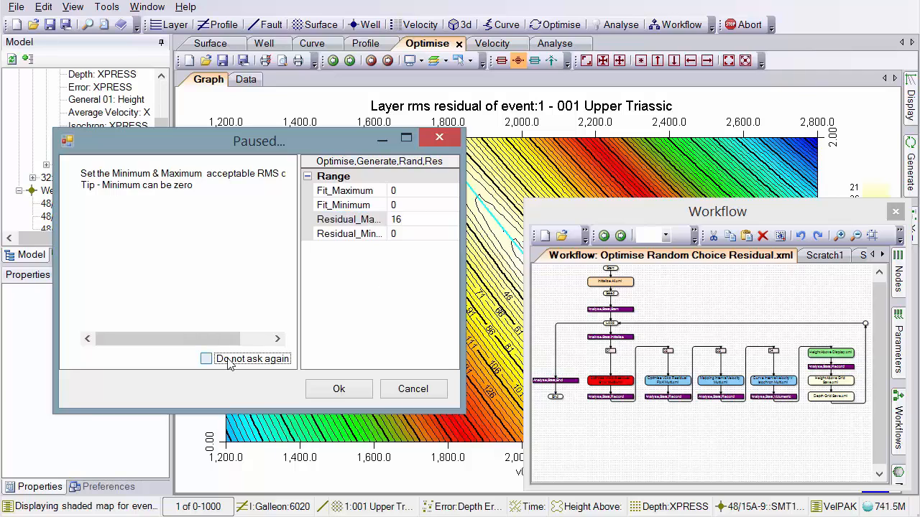
pyautogui.click(339, 390)
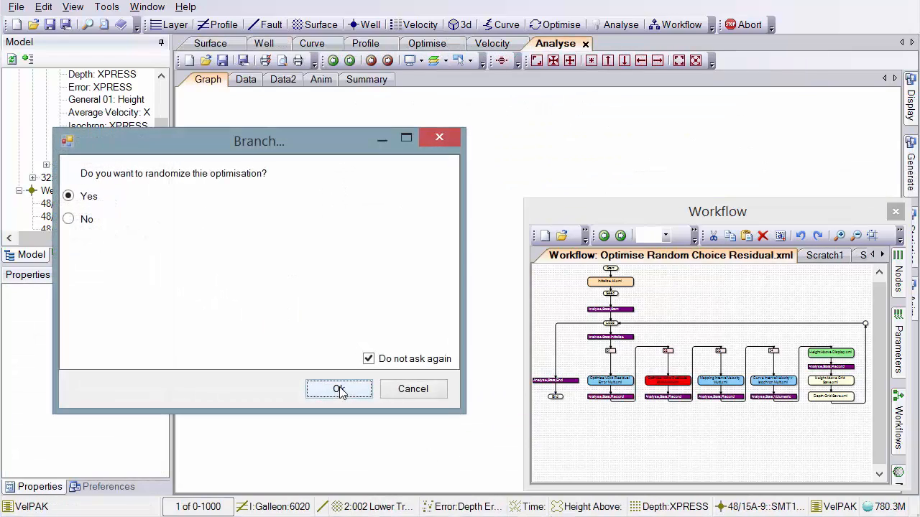
# - Randomize the Event 2 optimisation, accepting its residual display and limiting the RMS residual to 0–25 without being asked again
pyautogui.click(323, 387)
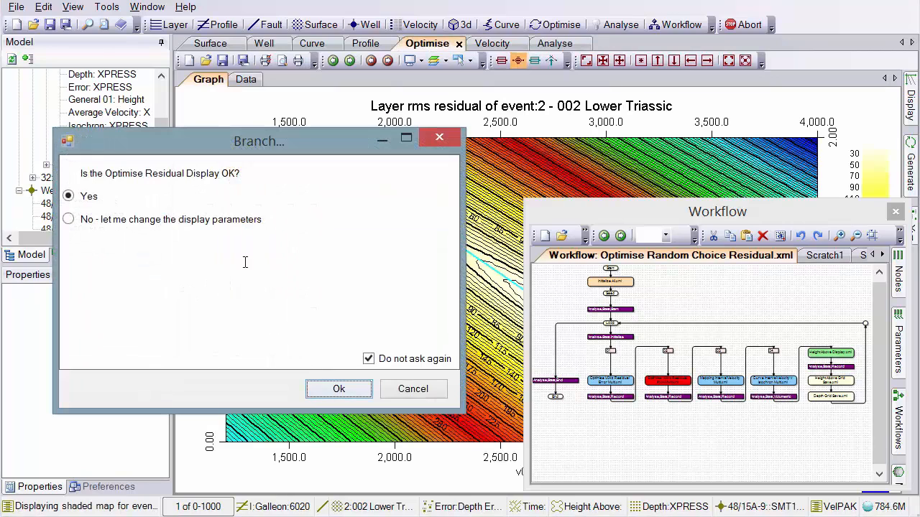
pyautogui.click(339, 388)
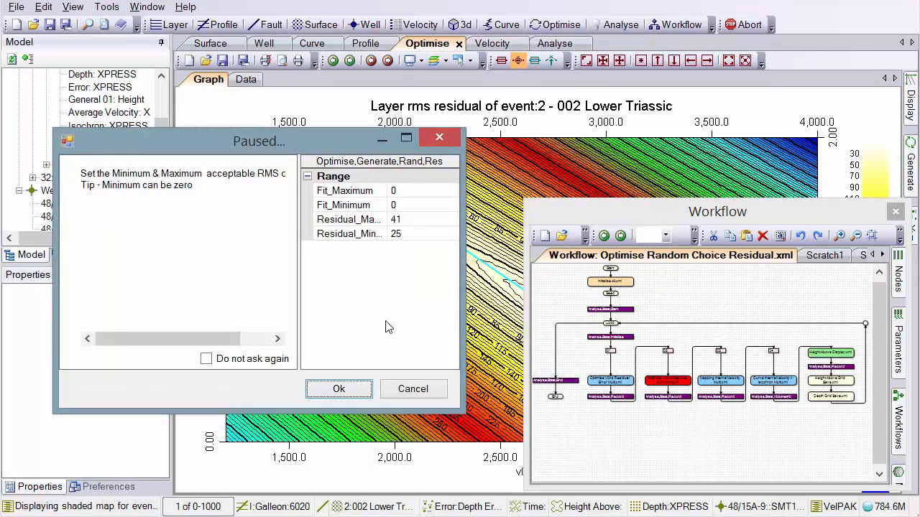
pyautogui.click(415, 231)
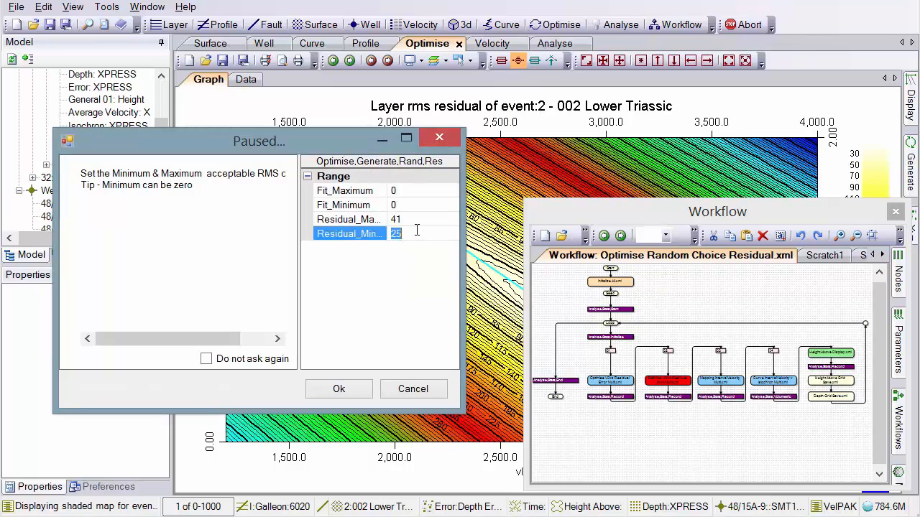
pyautogui.write('0')
pyautogui.click(415, 210)
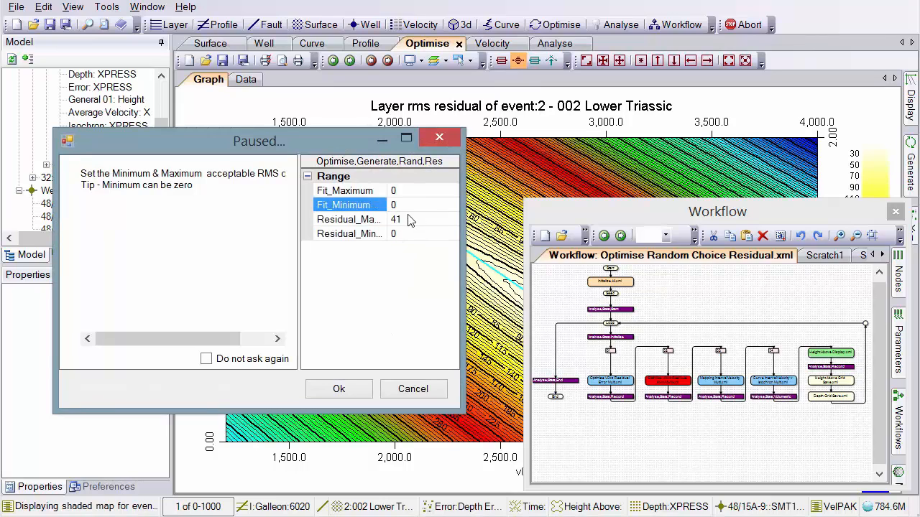
pyautogui.click(405, 219)
pyautogui.click(405, 219)
pyautogui.write('25')
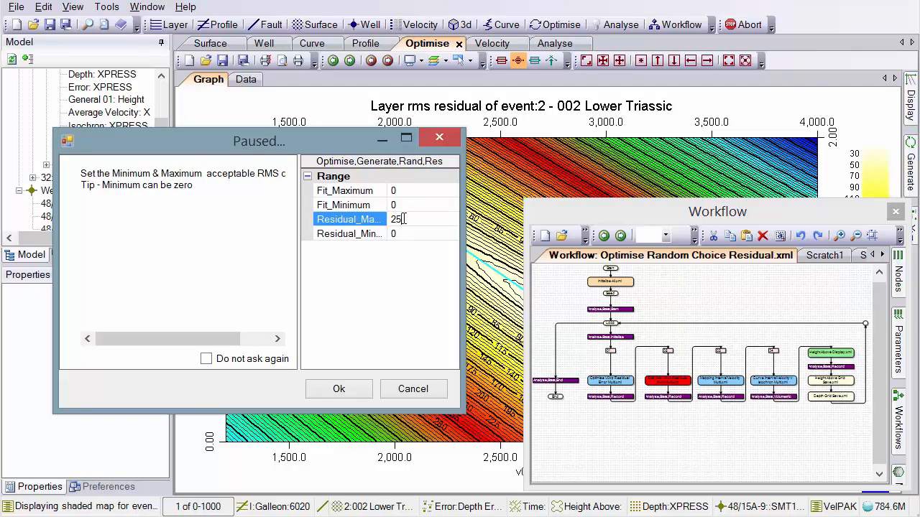
pyautogui.click(209, 359)
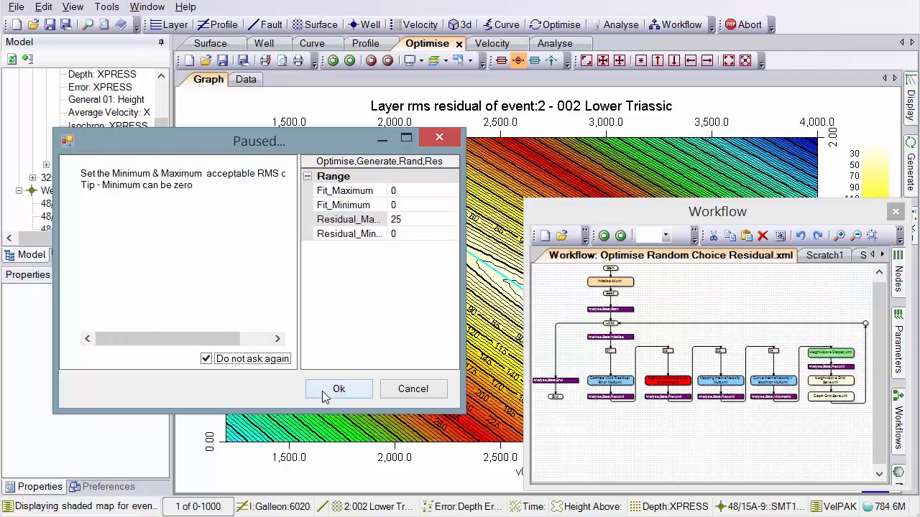
pyautogui.click(341, 389)
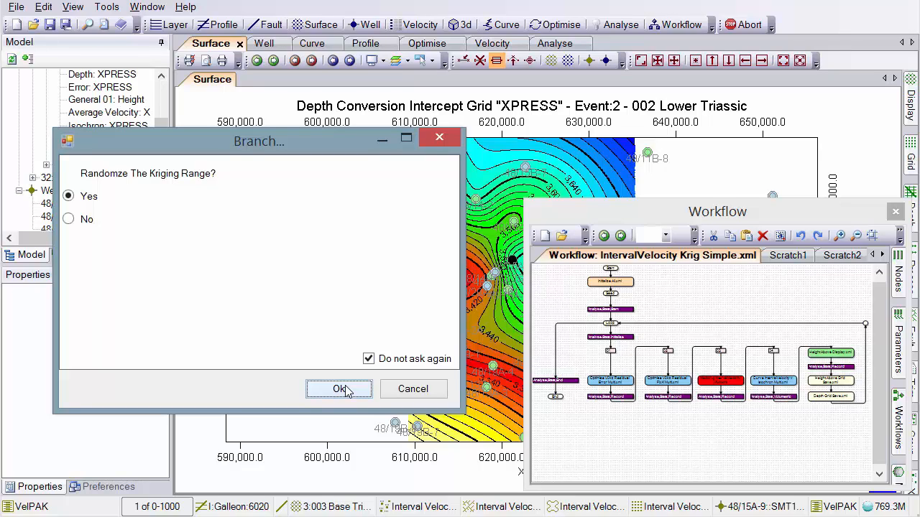
# - Randomize the Event 3 Kriging range between 40000 and 50000 without being asked again
pyautogui.click(339, 388)
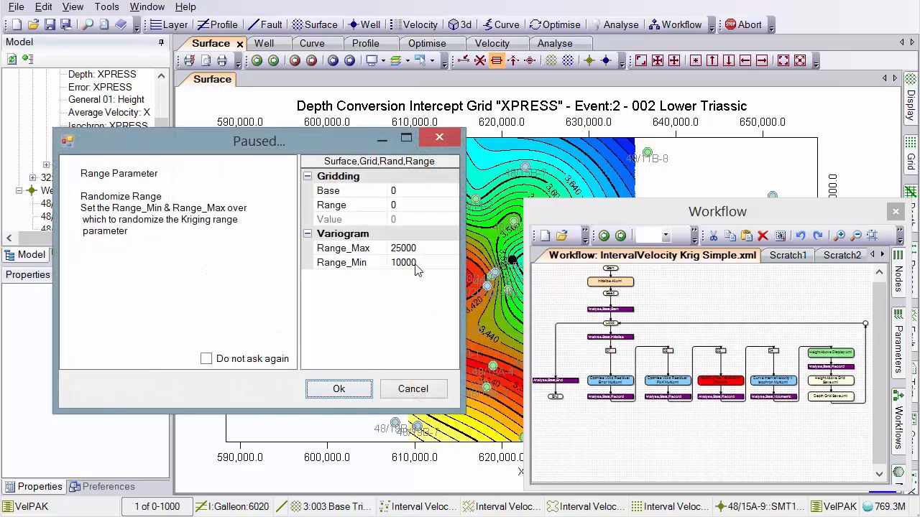
pyautogui.click(420, 263)
pyautogui.write('4000')
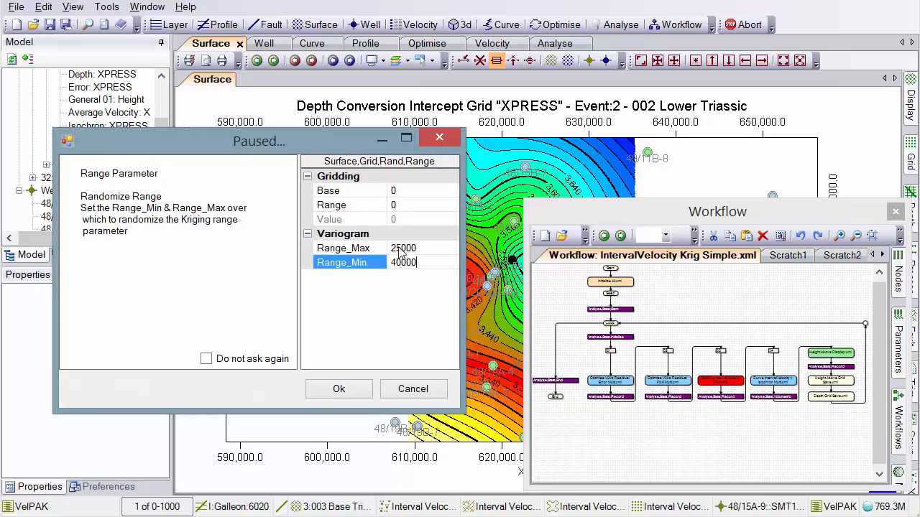
pyautogui.click(396, 250)
pyautogui.press('BackSpace')
pyautogui.click(408, 248)
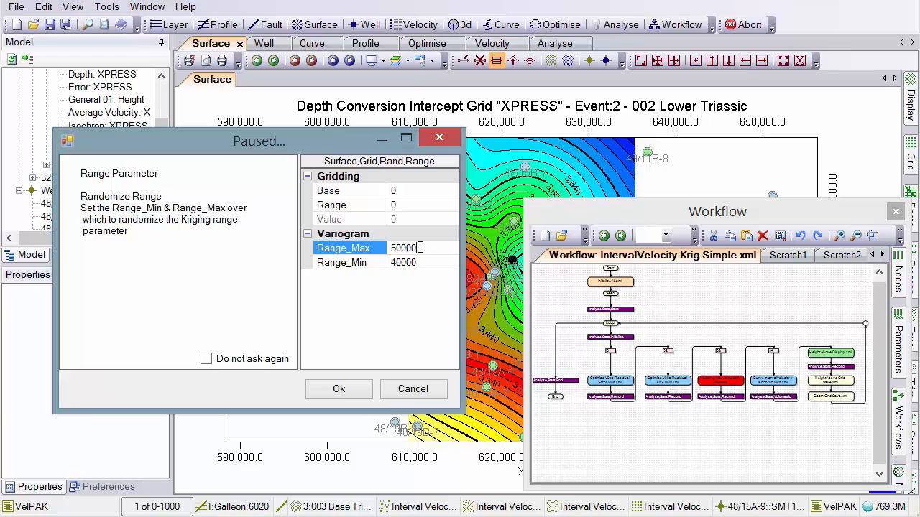
pyautogui.click(227, 359)
pyautogui.click(338, 387)
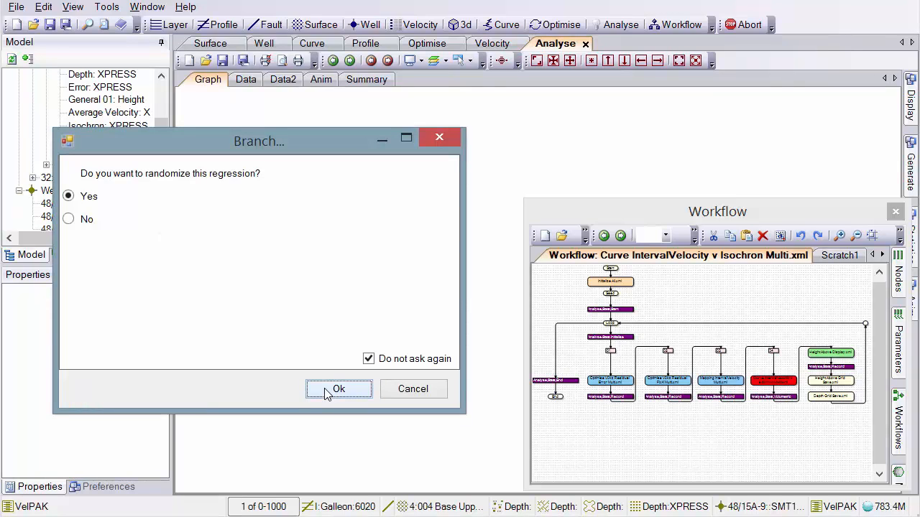
# - Randomize the Event 4 Interval Velocity v Isochron regression with a Linear_Percent confidence of 95, without being asked again
pyautogui.click(325, 391)
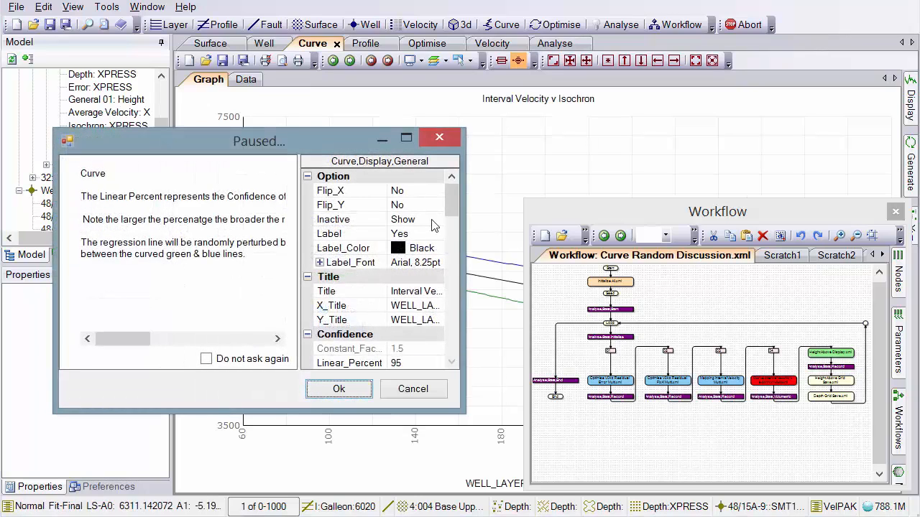
pyautogui.moveTo(452, 205); pyautogui.dragTo(454, 218)
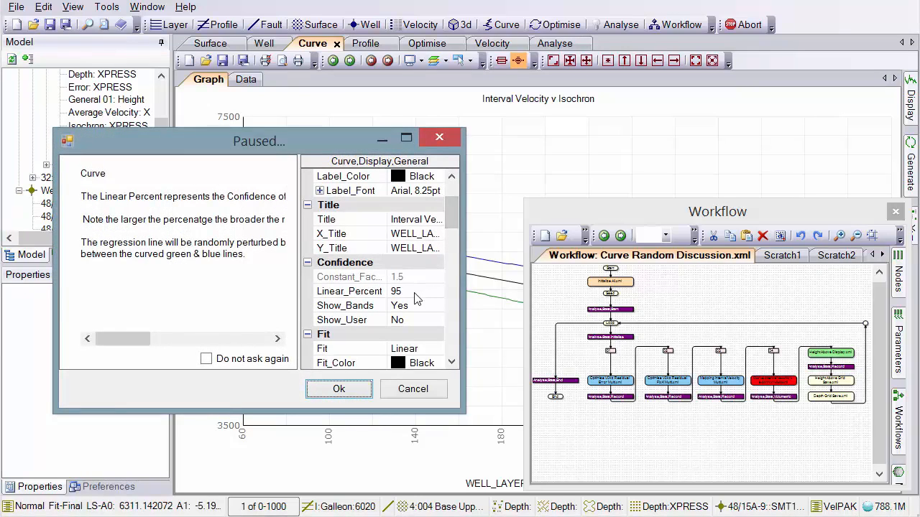
pyautogui.click(415, 291)
pyautogui.click(208, 361)
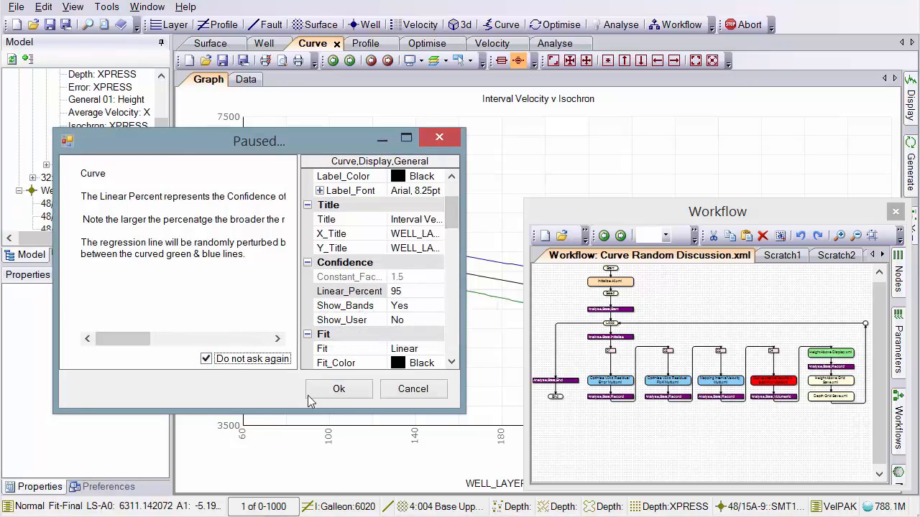
pyautogui.click(338, 390)
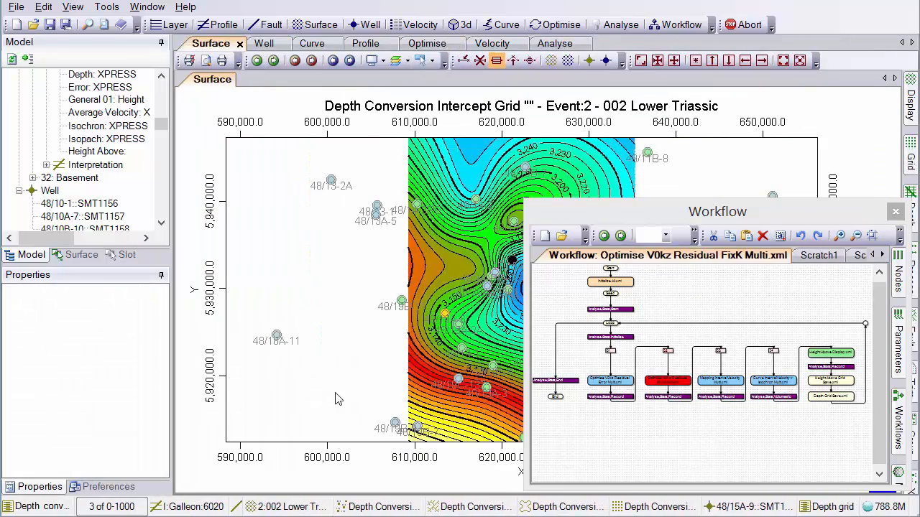
# - Abort the running looped workflow and open the model Risk Reduction Webinar 2015 with 1000 realisations.bin, discarding unsaved changes
pyautogui.press('Escape')
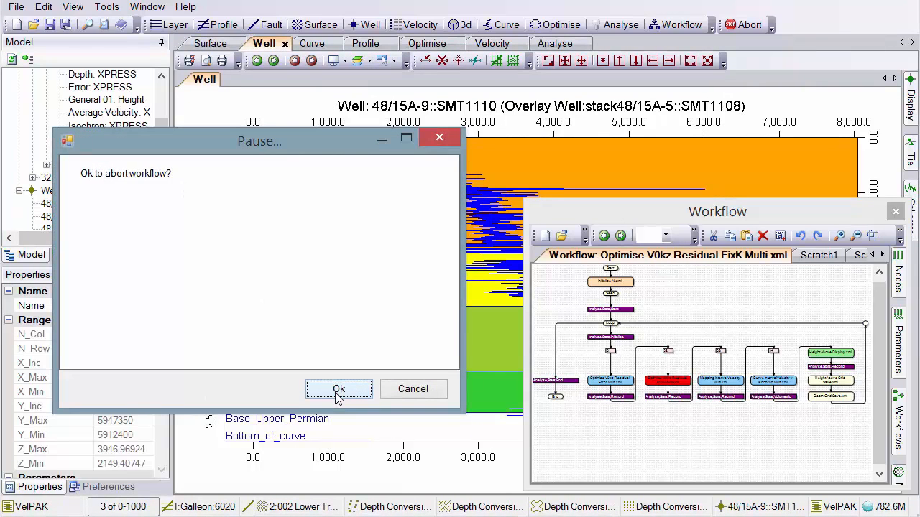
pyautogui.click(337, 389)
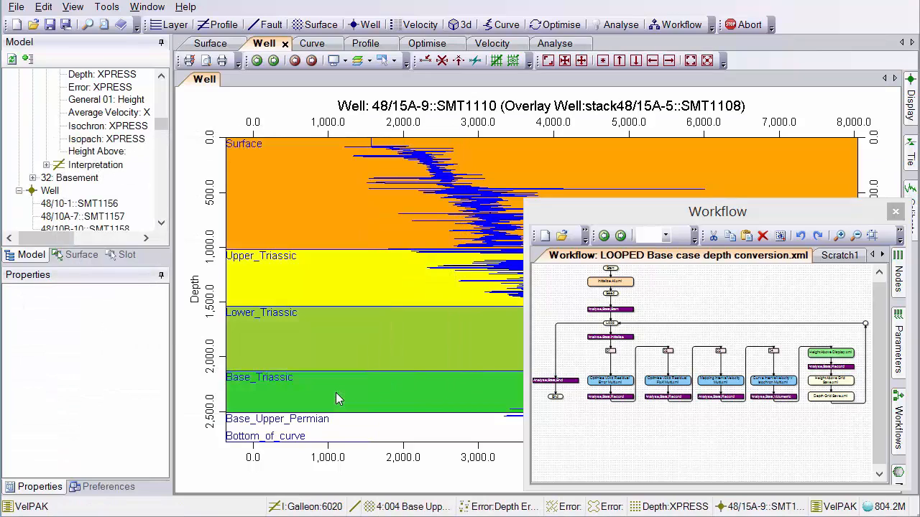
pyautogui.click(17, 8)
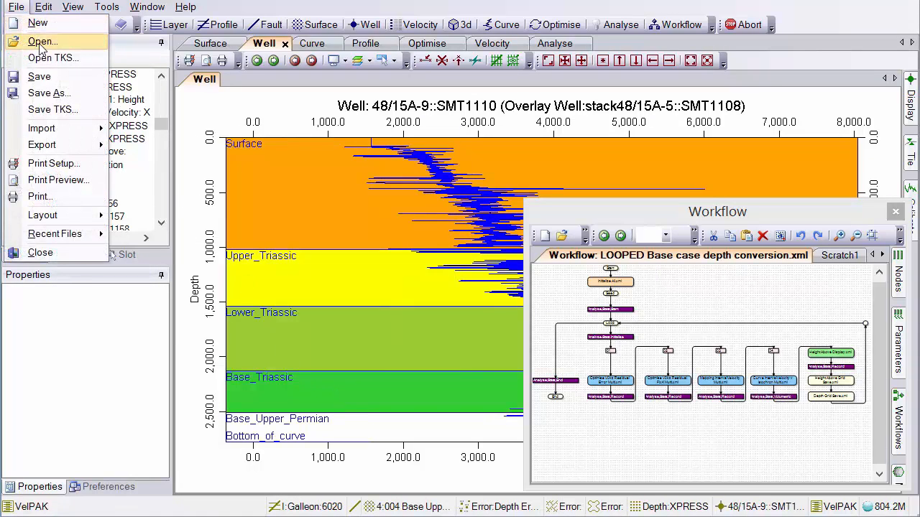
pyautogui.click(41, 44)
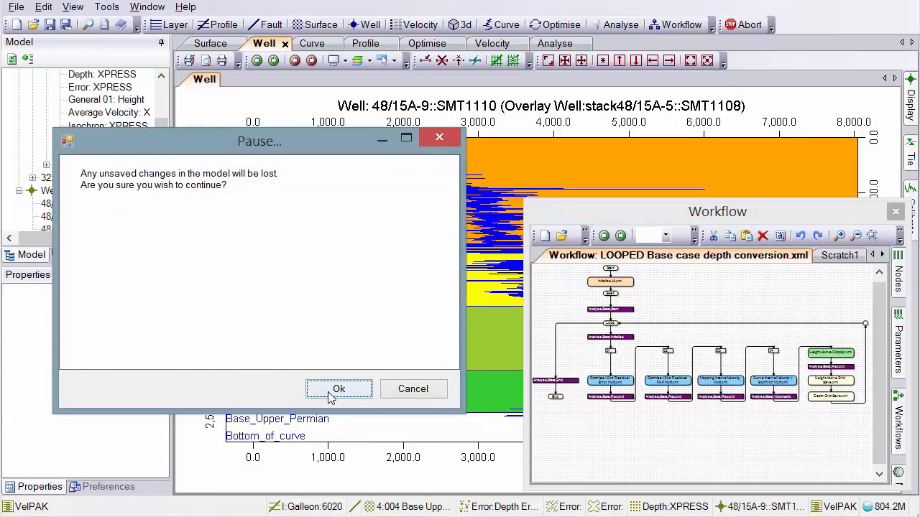
pyautogui.click(337, 389)
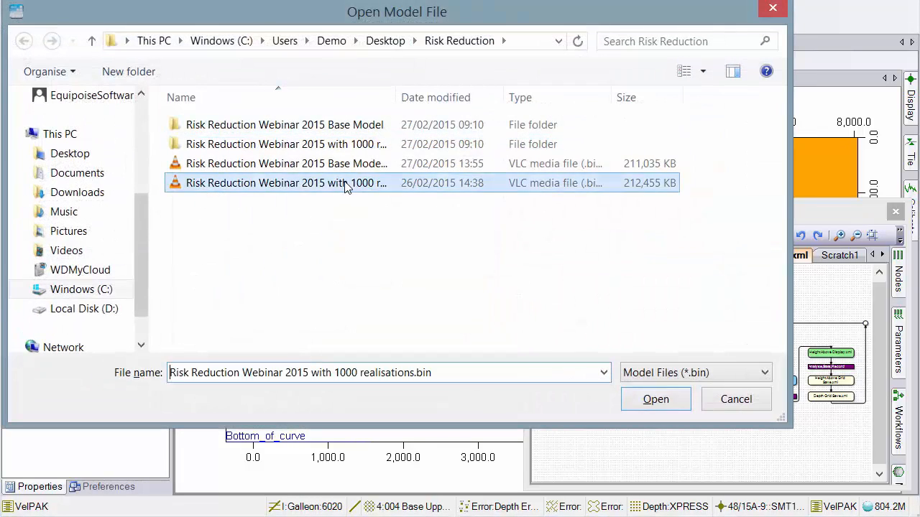
pyautogui.doubleClick(344, 183)
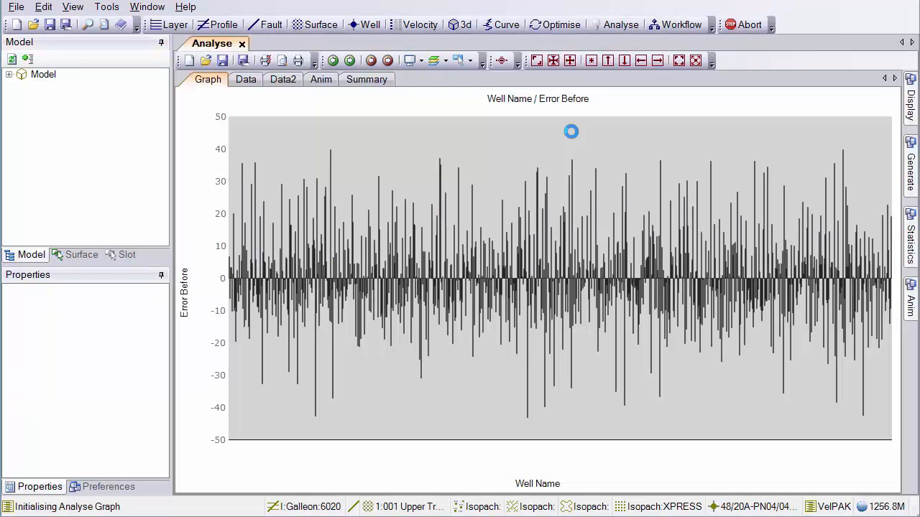
# - Review the summary of base and random parameters, and examine the per-model well data through to the volume columns
pyautogui.click(363, 82)
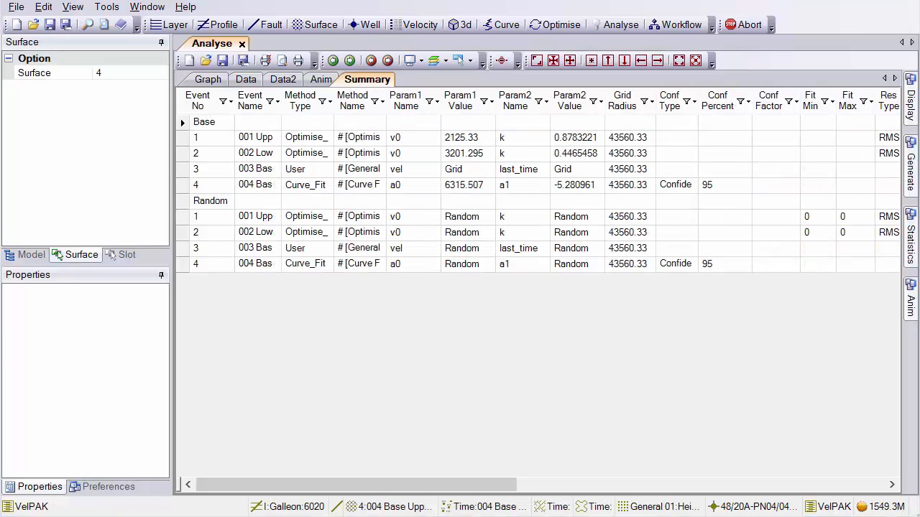
pyautogui.click(247, 84)
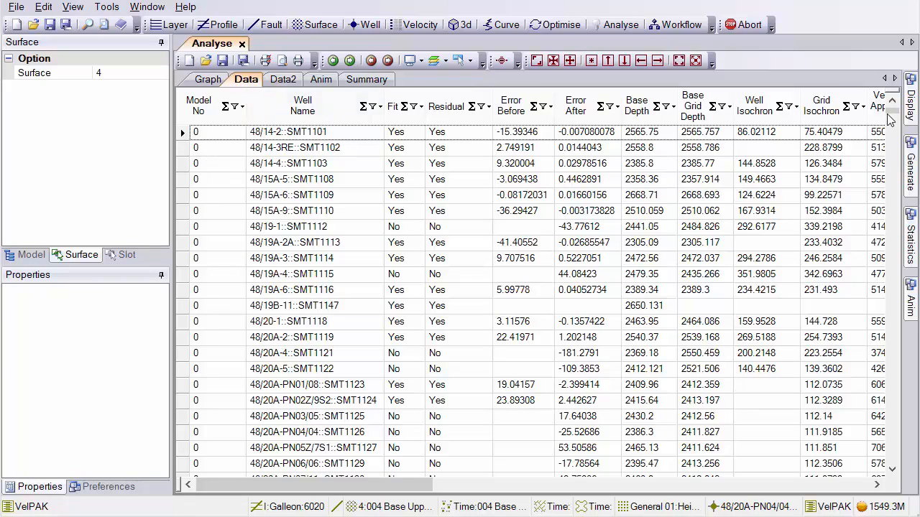
pyautogui.moveTo(889, 120); pyautogui.dragTo(897, 409)
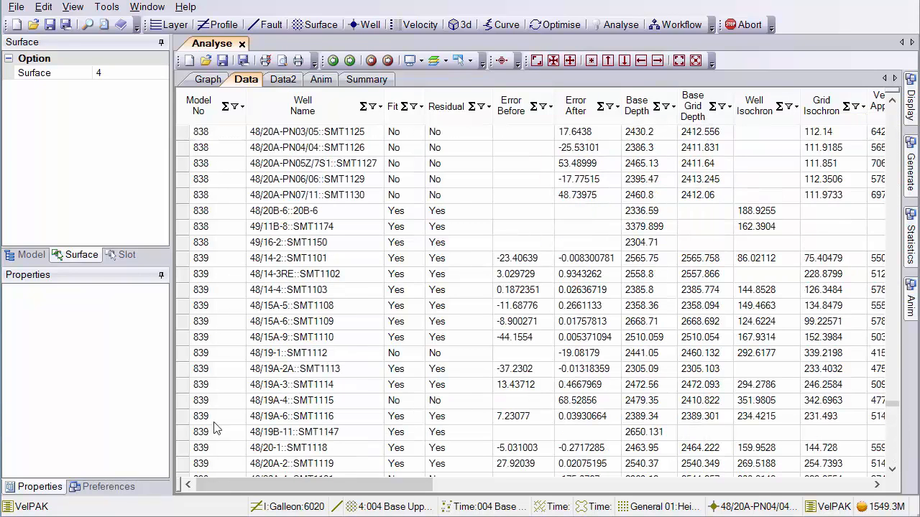
pyautogui.moveTo(895, 408); pyautogui.dragTo(893, 97)
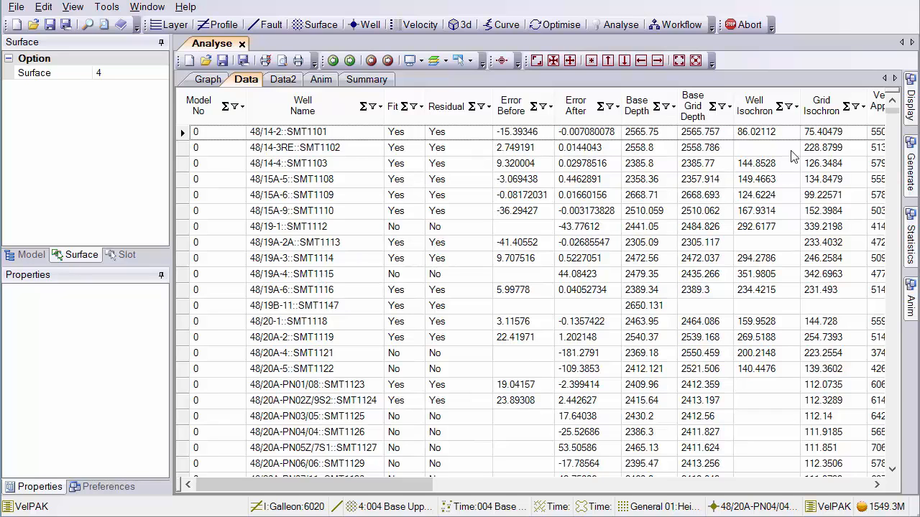
pyautogui.moveTo(403, 496); pyautogui.dragTo(884, 500)
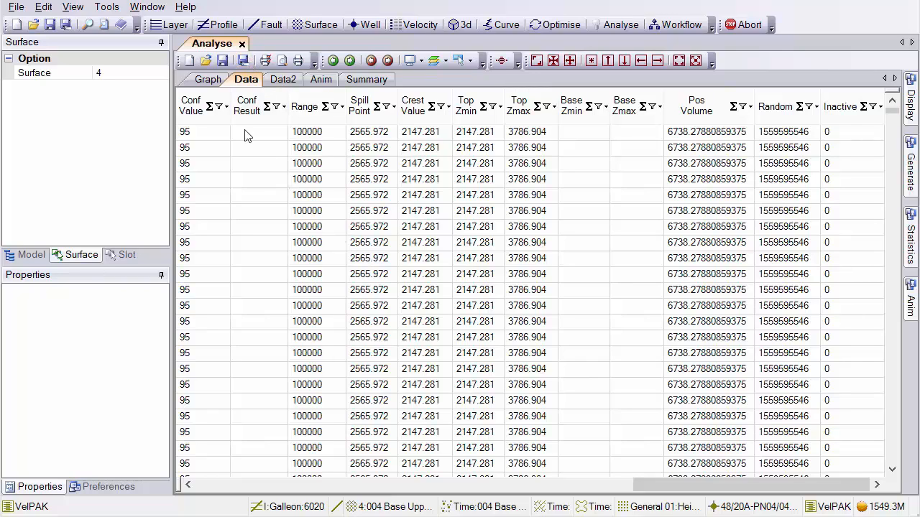
# - View the Pos Volume histogram and examine its general and standard generation options
pyautogui.click(210, 81)
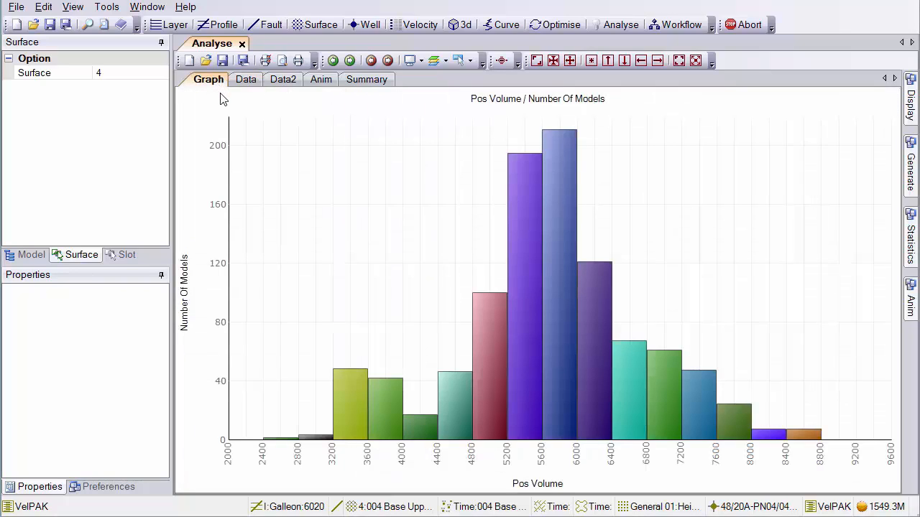
pyautogui.click(907, 172)
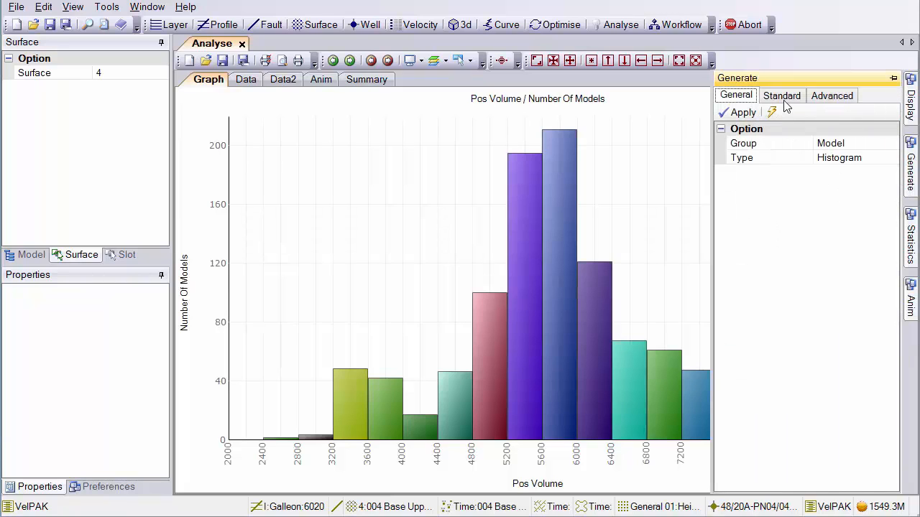
pyautogui.click(783, 99)
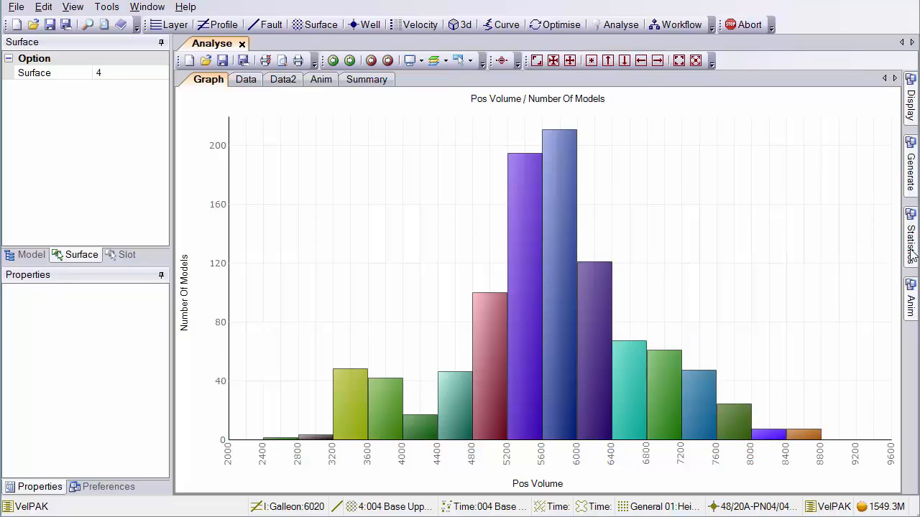
pyautogui.moveTo(911, 256)
# - Set the Pos Volume histogram to 20 bins and apply the change
pyautogui.moveTo(911, 108)
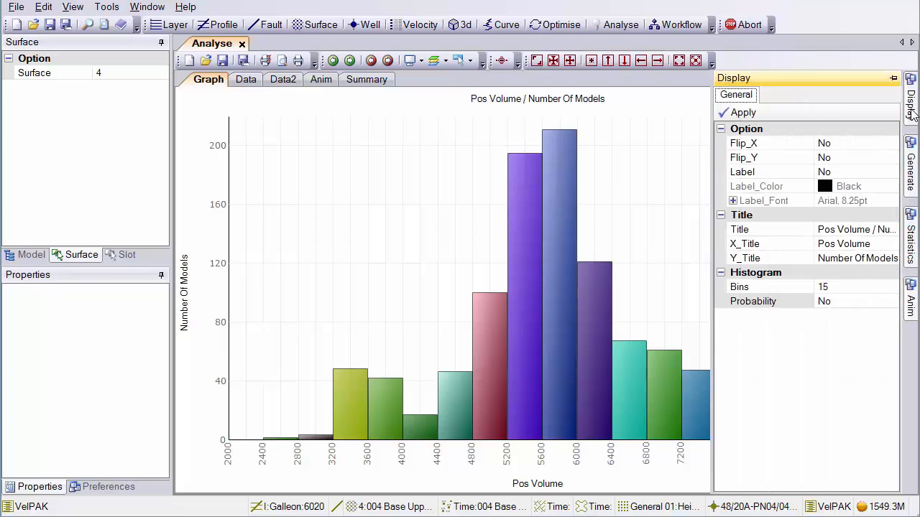
pyautogui.click(841, 287)
pyautogui.write('20')
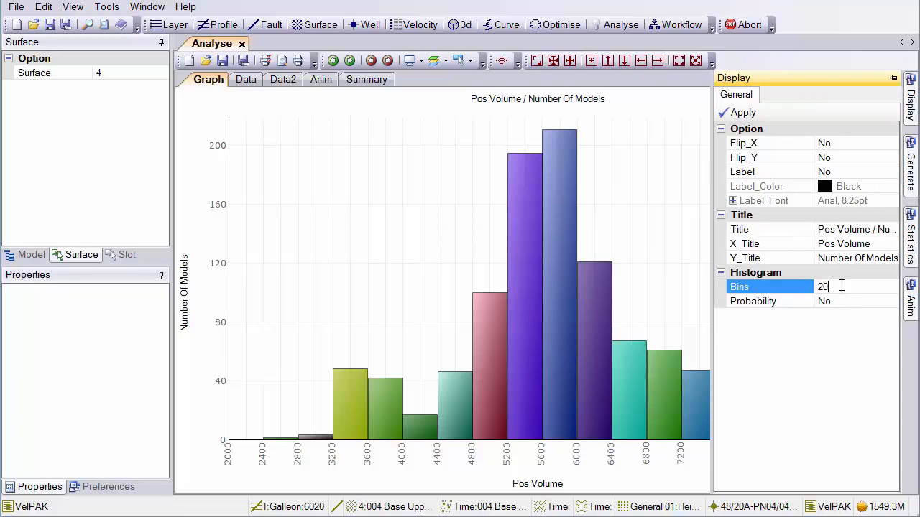
pyautogui.click(734, 115)
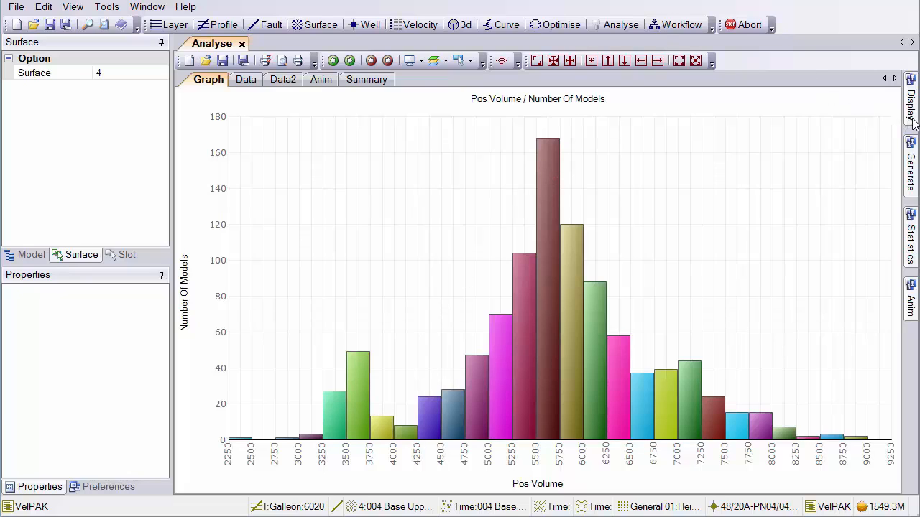
# - Turn on the histogram's Probability display and inspect model points along the cumulative curve
pyautogui.moveTo(910, 122)
pyautogui.doubleClick(856, 300)
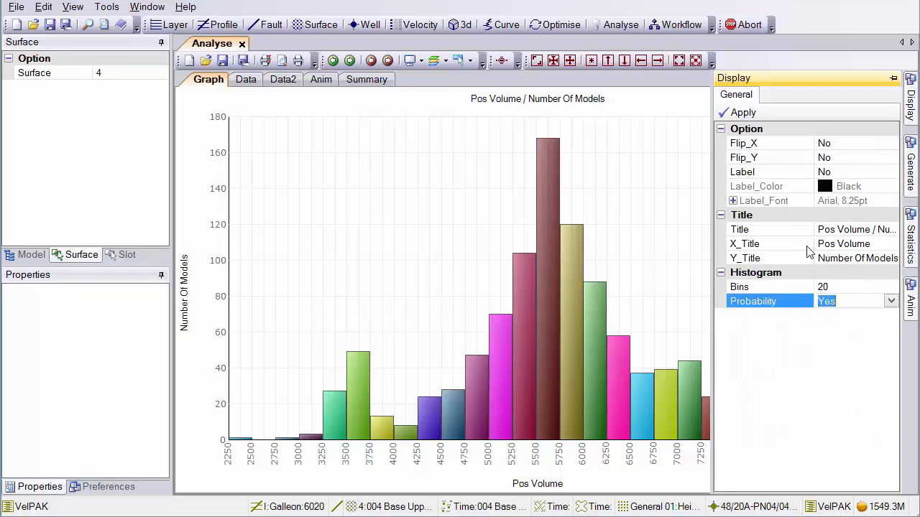
pyautogui.click(741, 114)
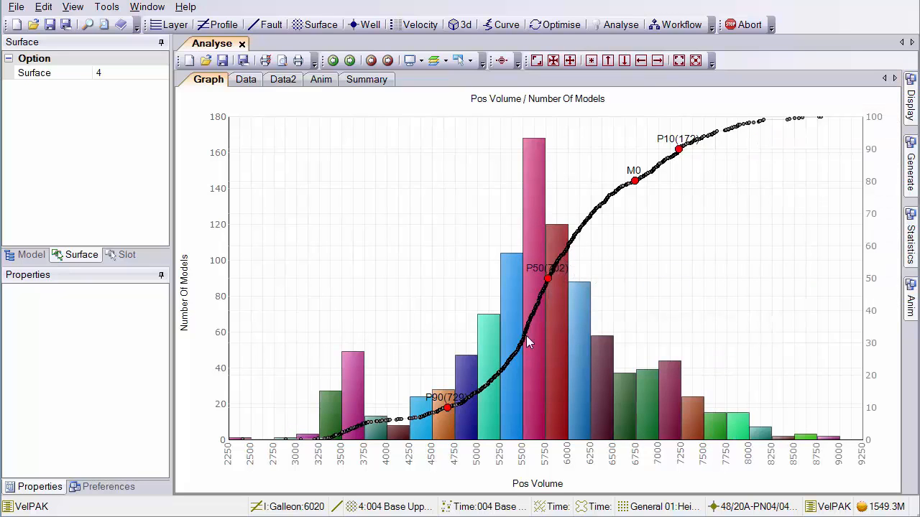
pyautogui.moveTo(631, 180)
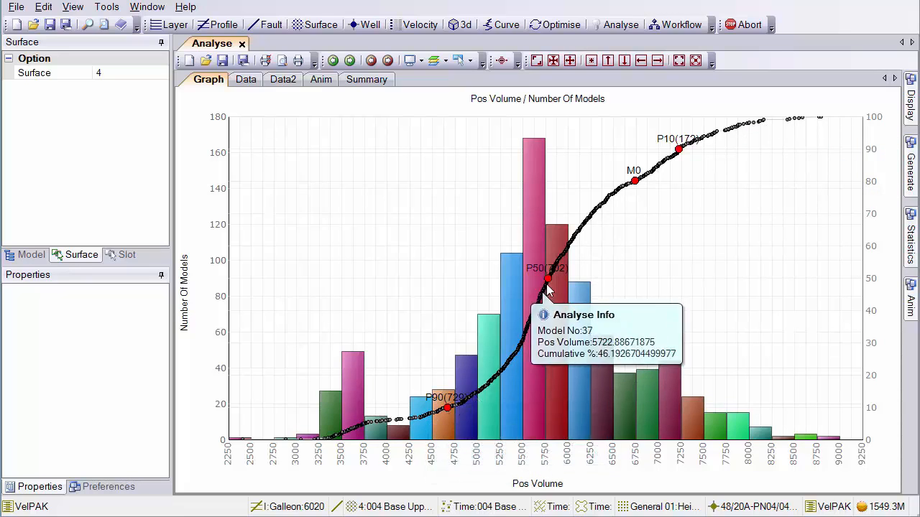
# - View the surface and wells in 3D from several angles, and inspect the M0 and P50 points on the Pos Volume cumulative curve
pyautogui.moveTo(680, 154)
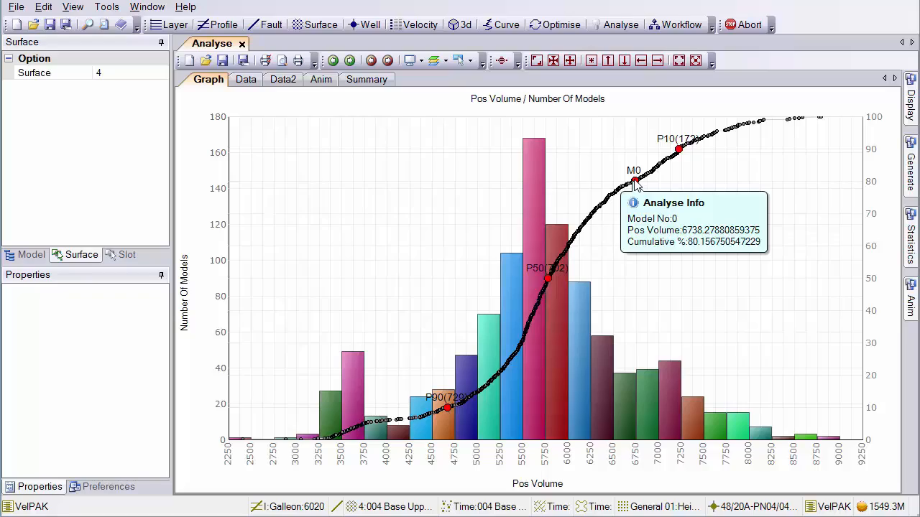
pyautogui.click(466, 29)
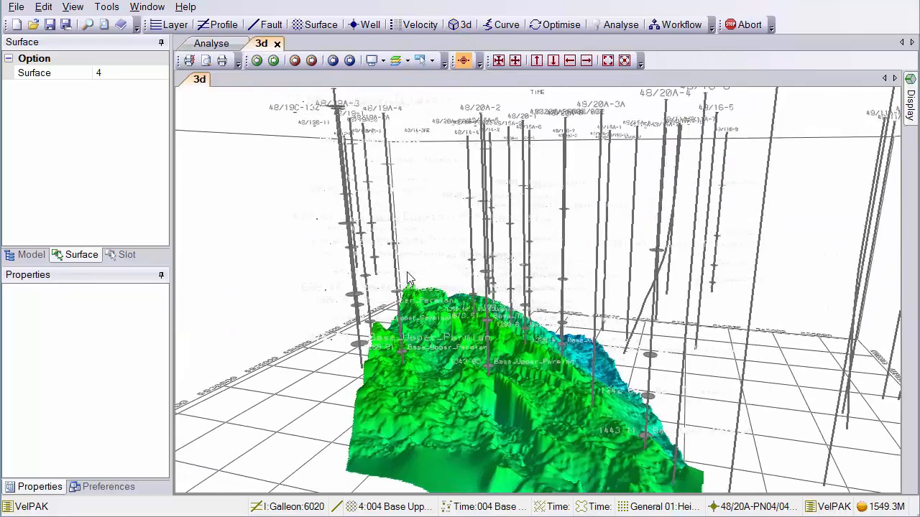
pyautogui.moveTo(578, 347); pyautogui.dragTo(427, 472)
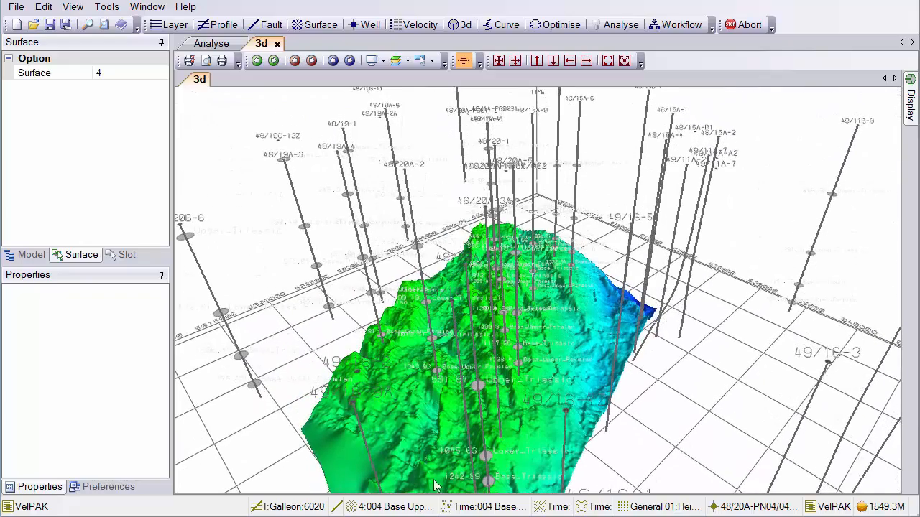
pyautogui.moveTo(483, 383); pyautogui.dragTo(478, 428)
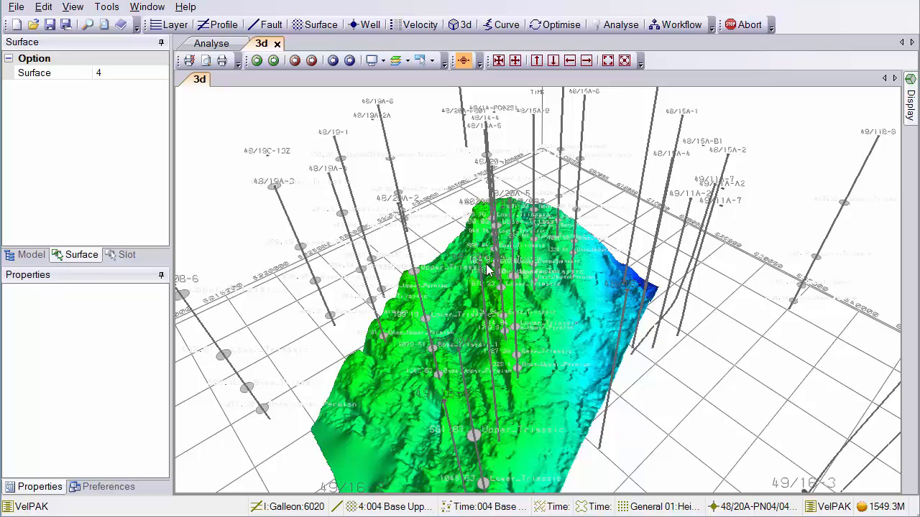
pyautogui.moveTo(506, 290); pyautogui.dragTo(475, 238)
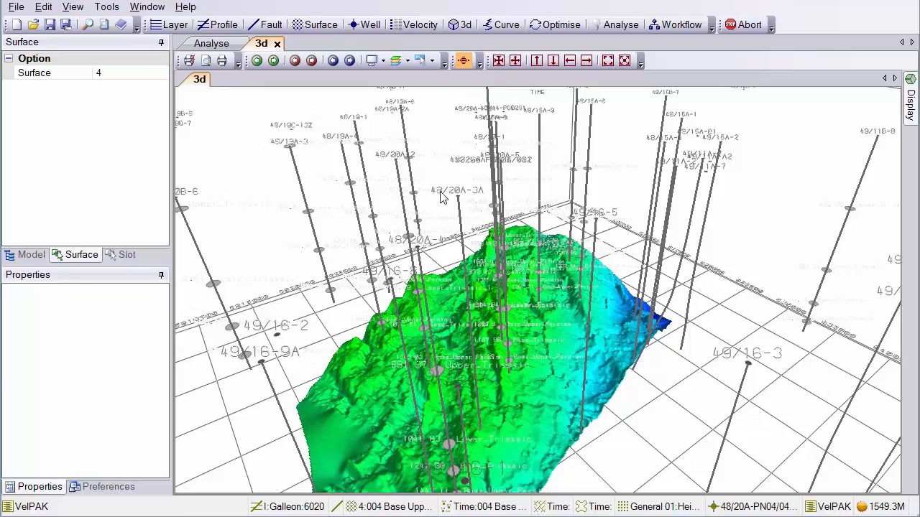
pyautogui.click(224, 46)
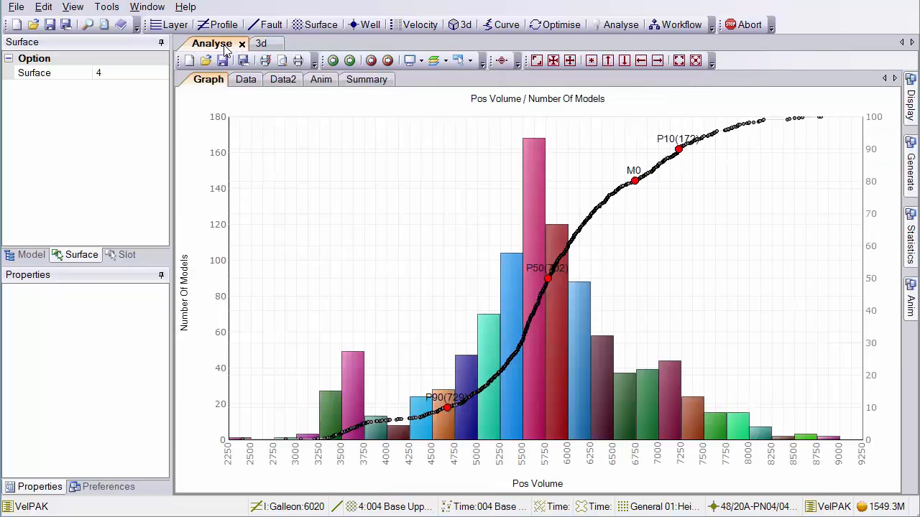
pyautogui.moveTo(633, 185)
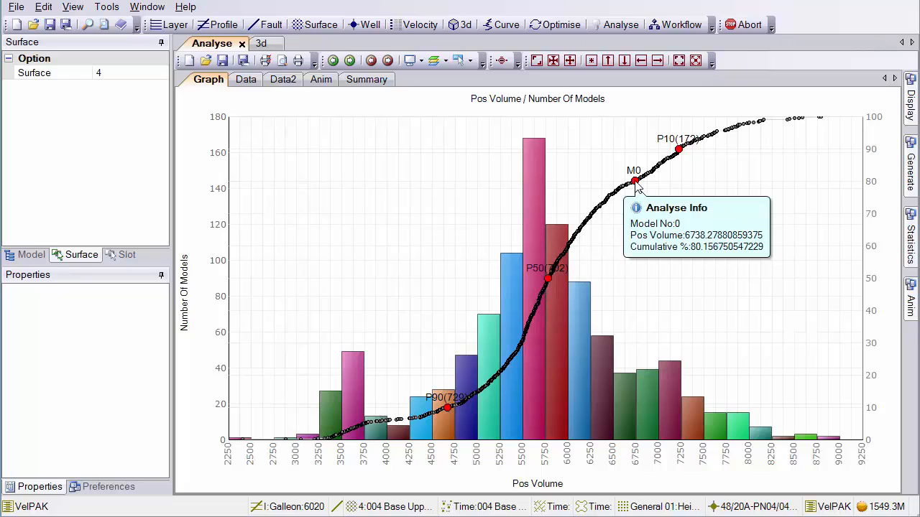
pyautogui.moveTo(547, 281)
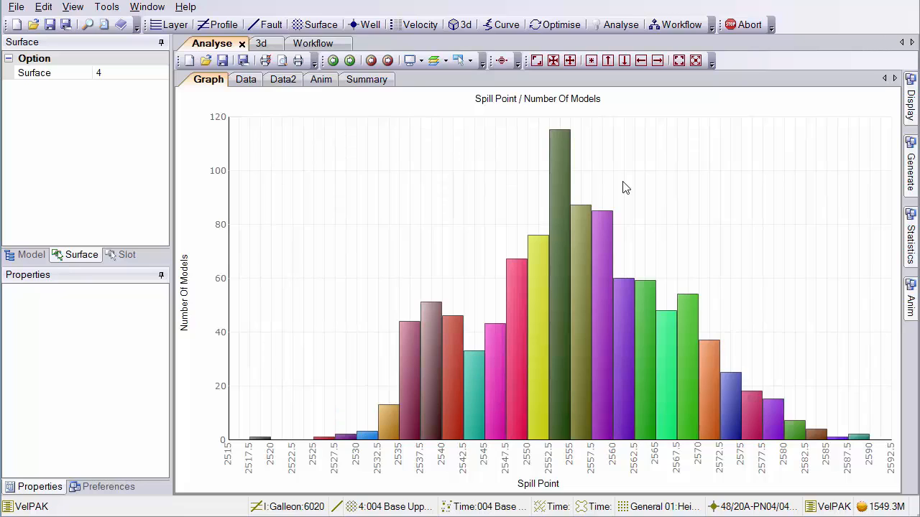
# - Play the height above image animation forwards from index 0 with a delay of 500, and abort it
pyautogui.click(320, 81)
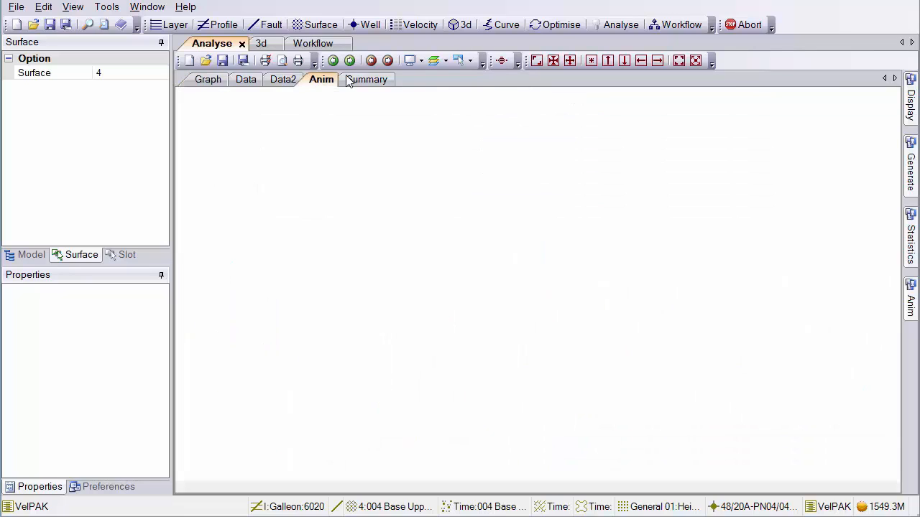
pyautogui.moveTo(909, 304)
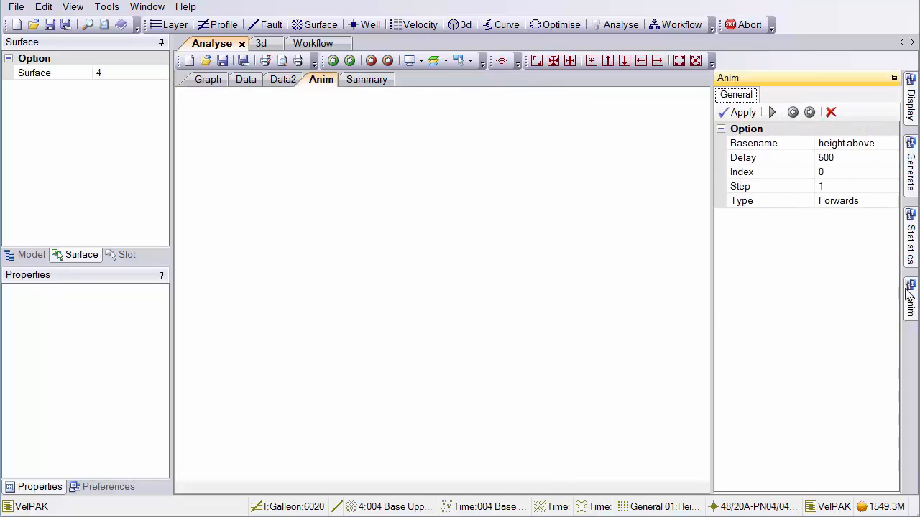
pyautogui.click(771, 113)
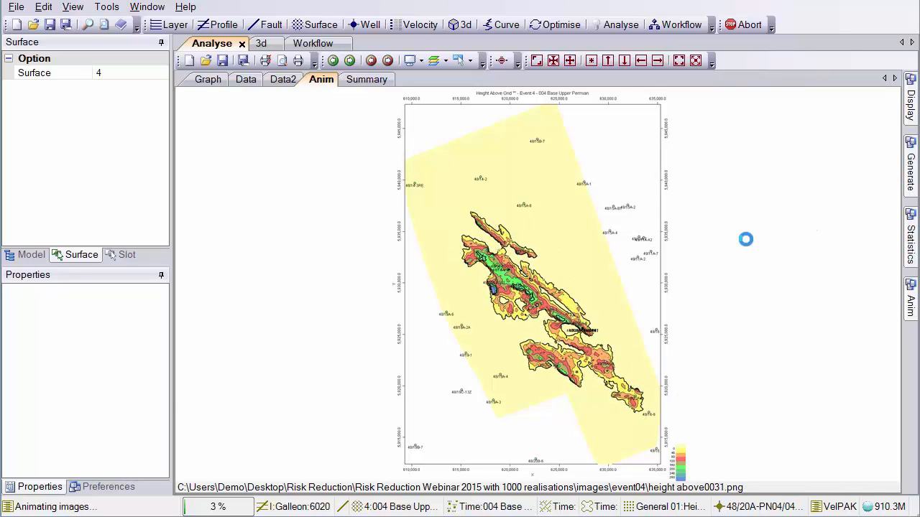
pyautogui.press('Escape')
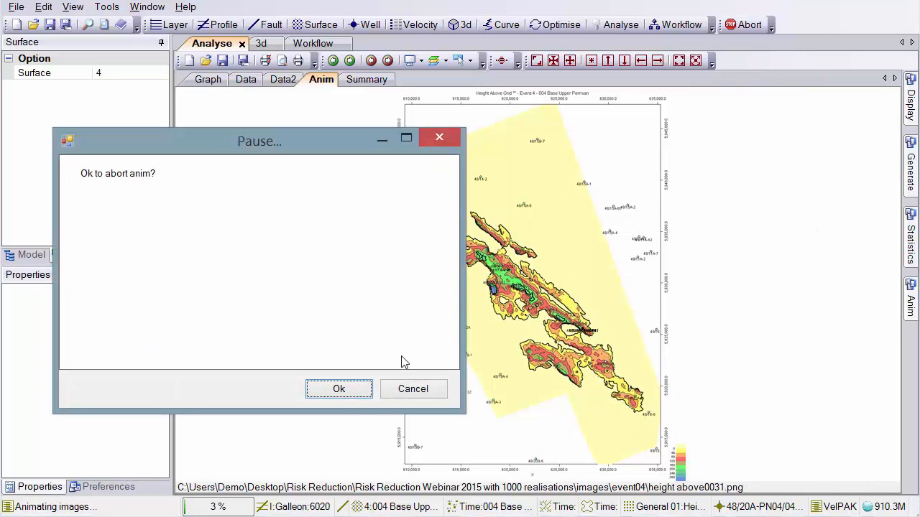
pyautogui.click(354, 394)
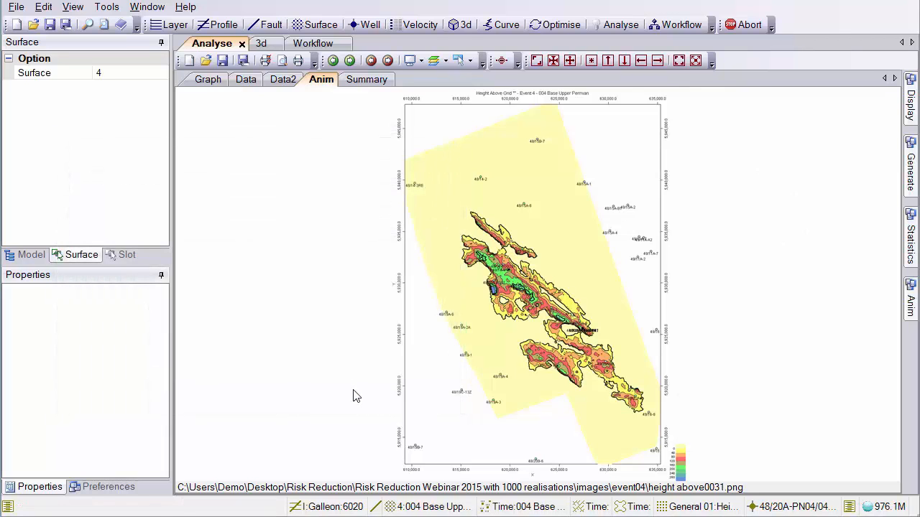
# - Sort the model data table by Pos Volume in ascending order
pyautogui.click(245, 80)
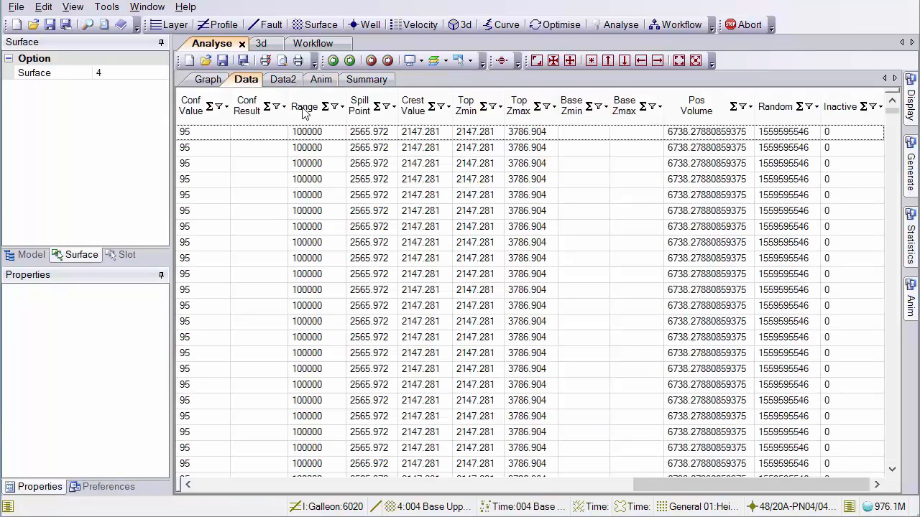
pyautogui.click(691, 111)
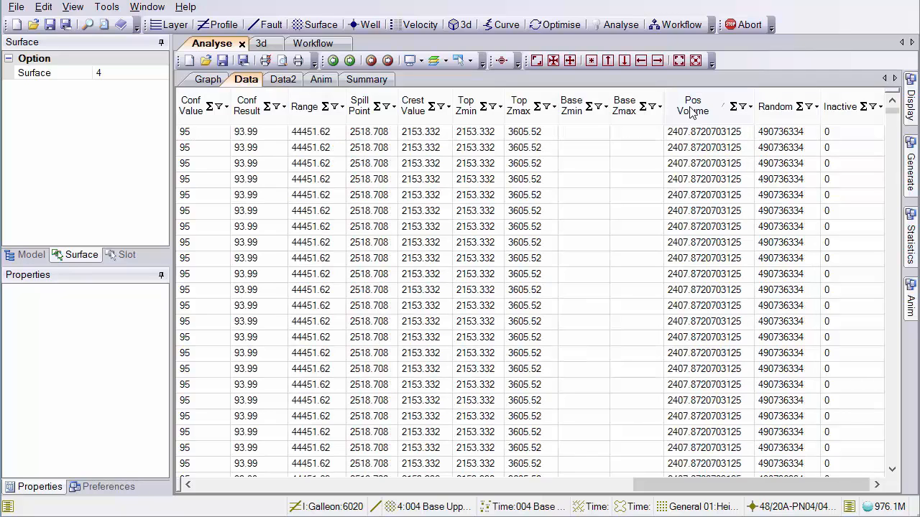
pyautogui.click(691, 112)
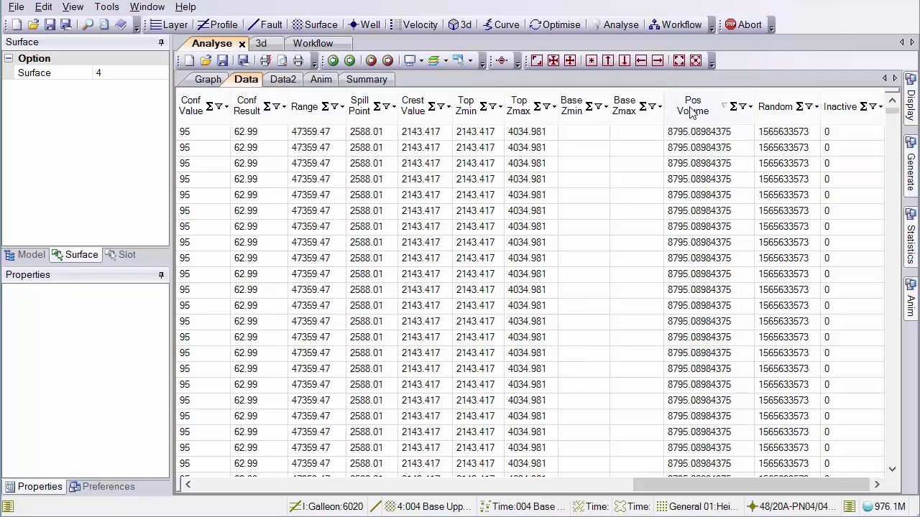
pyautogui.click(692, 112)
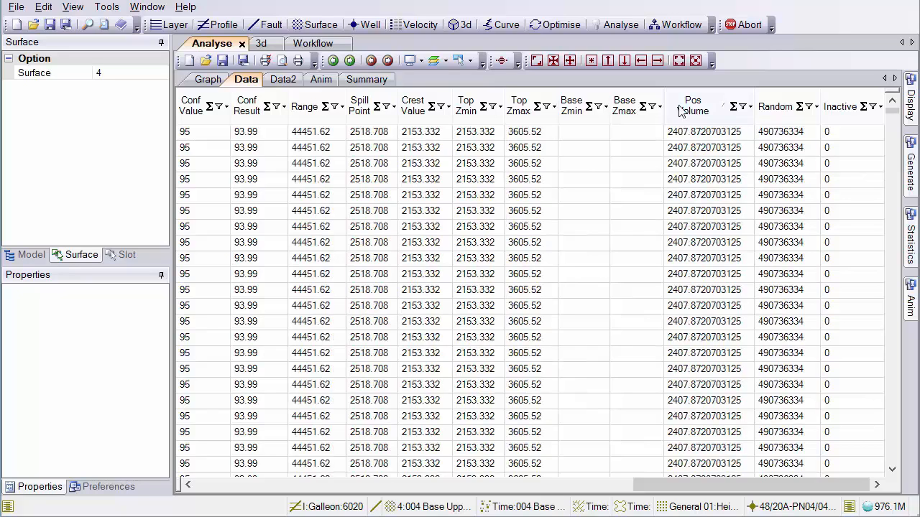
# - Replay the height above animation in the sorted Pos Volume order, and abort it after watching the closure change
pyautogui.click(323, 81)
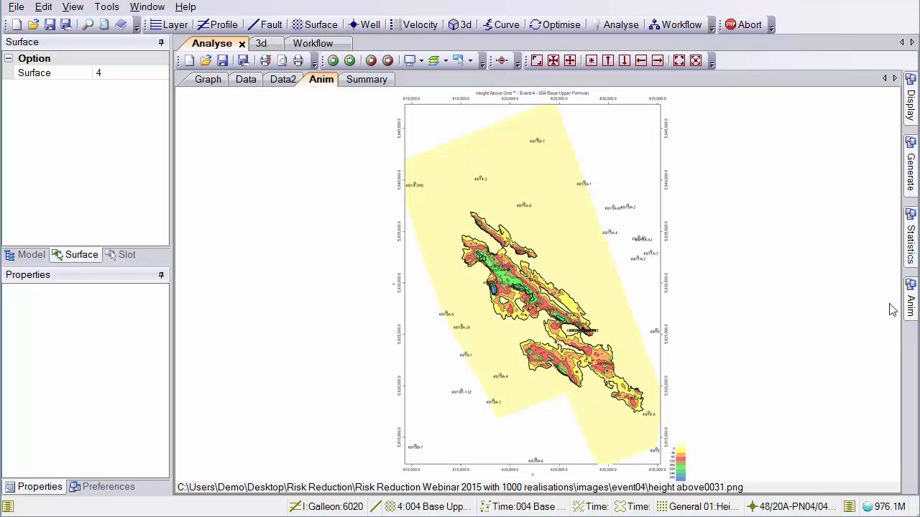
pyautogui.click(910, 305)
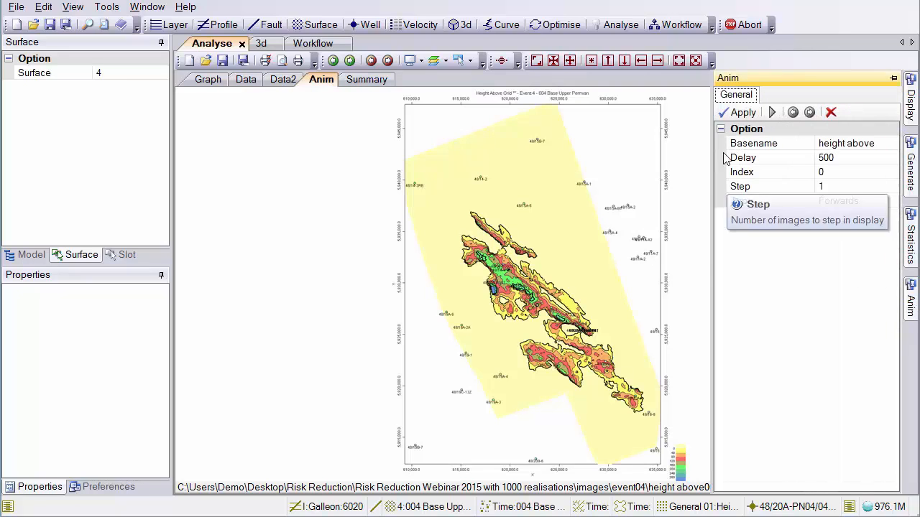
pyautogui.click(772, 113)
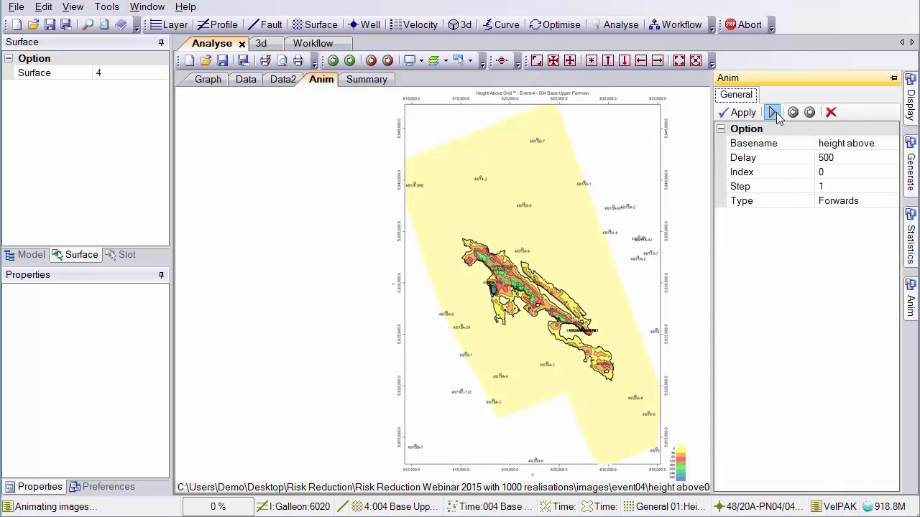
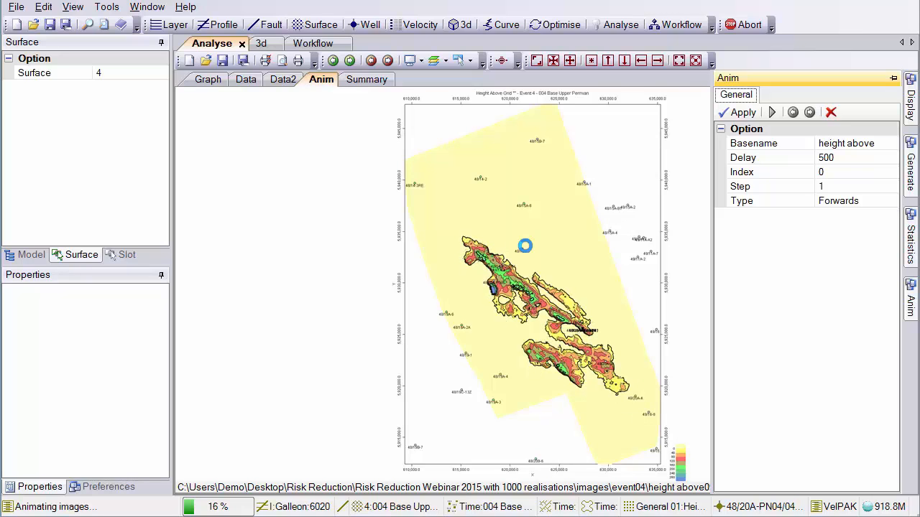
pyautogui.press('Escape')
pyautogui.click(358, 396)
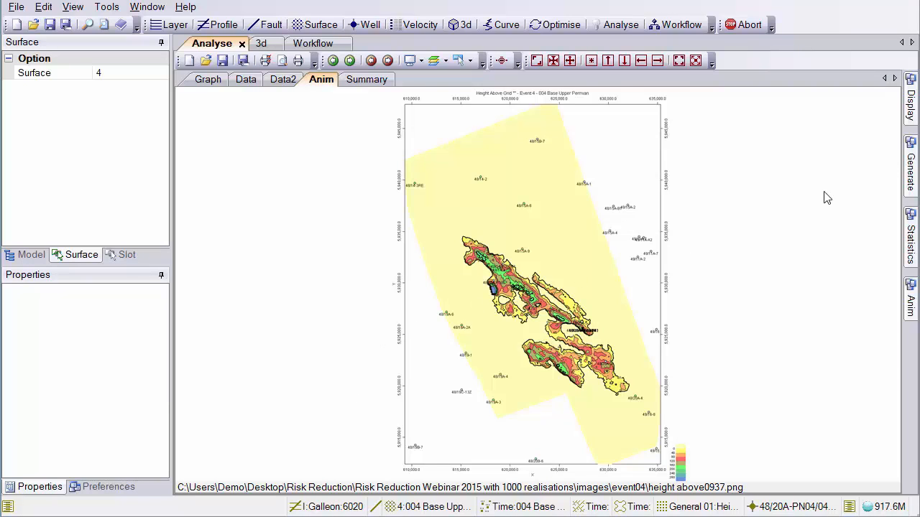
# - Review the general volume settings and the available grid statistics types, keeping PercentageAbove for the Height Above input
pyautogui.click(912, 245)
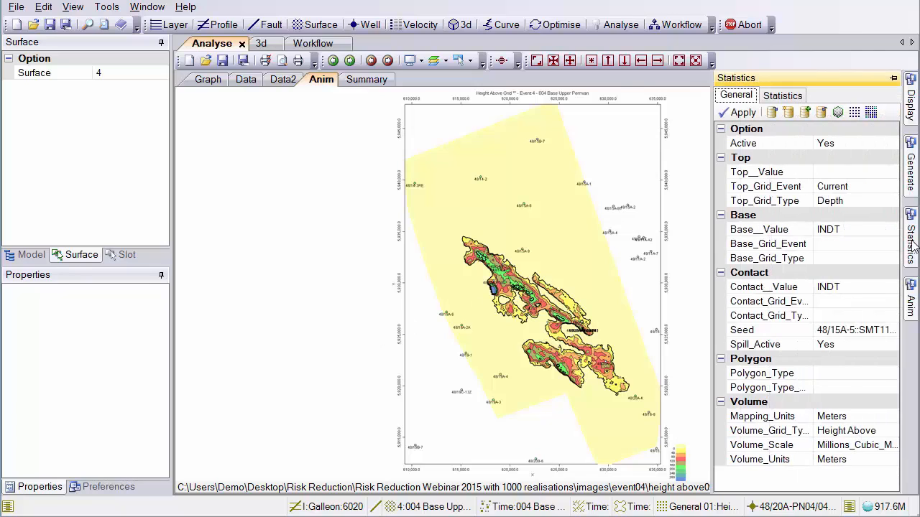
pyautogui.click(780, 96)
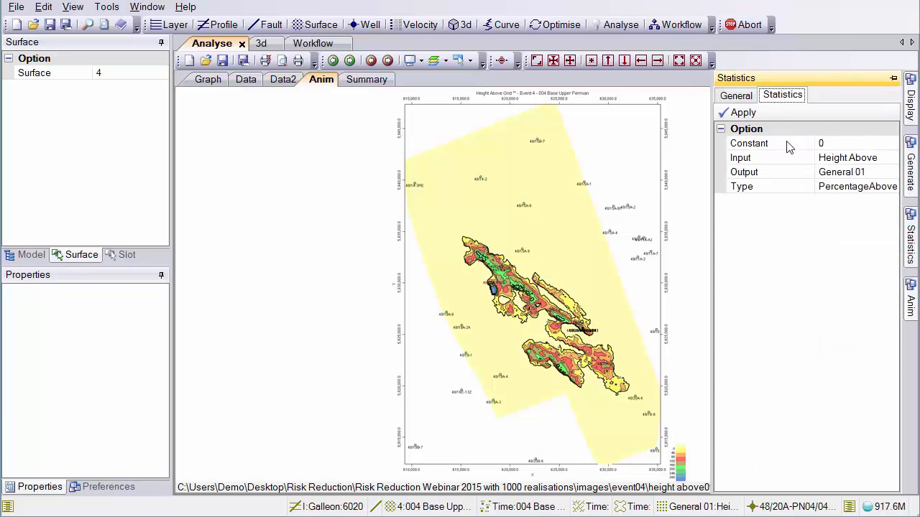
pyautogui.click(845, 189)
pyautogui.click(891, 187)
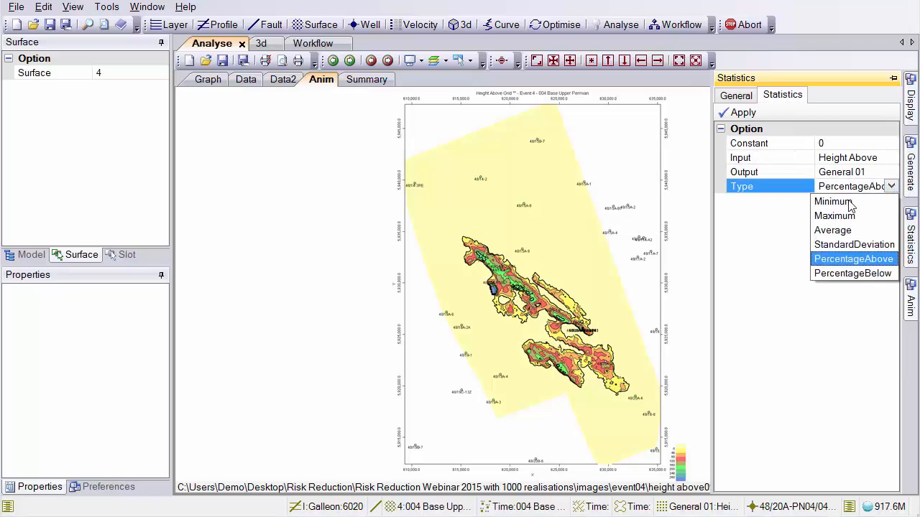
pyautogui.click(842, 259)
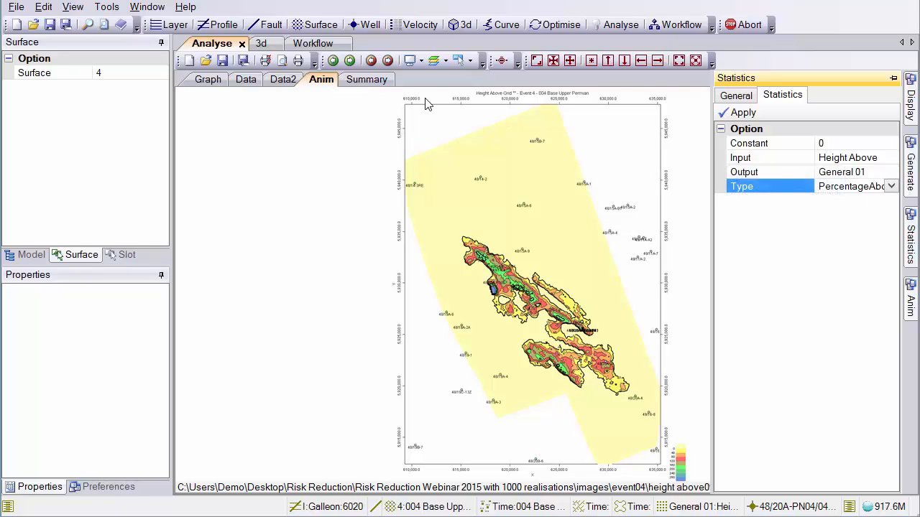
# - Show the General 01 percent-above grid on the surface map and set its display range Z_Max to 100
pyautogui.click(321, 24)
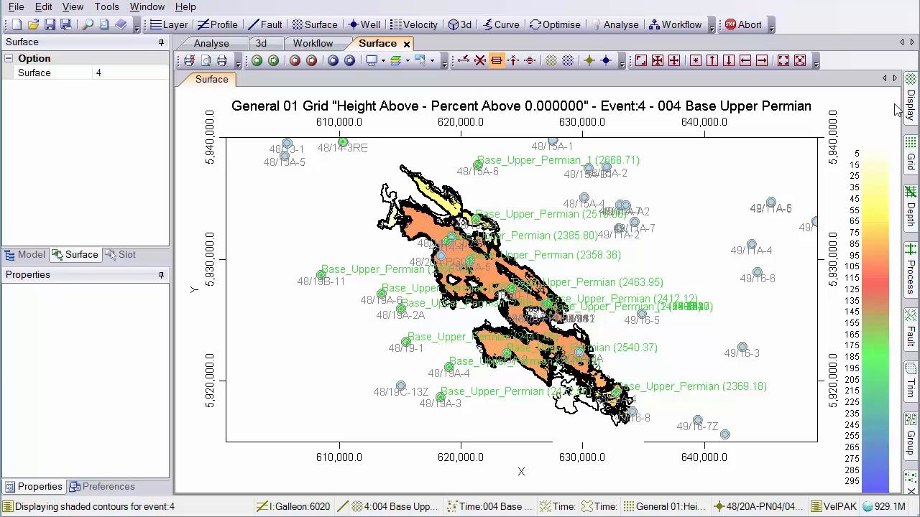
pyautogui.moveTo(911, 112)
pyautogui.click(785, 95)
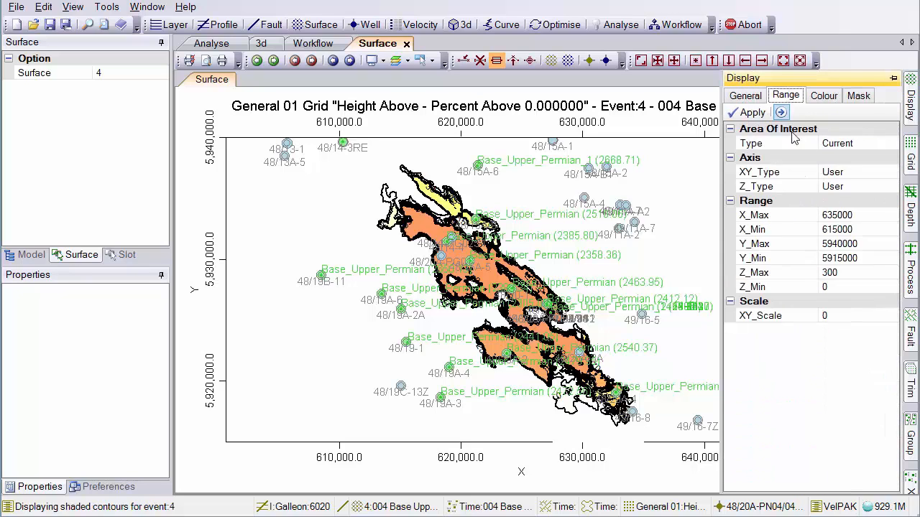
pyautogui.click(849, 276)
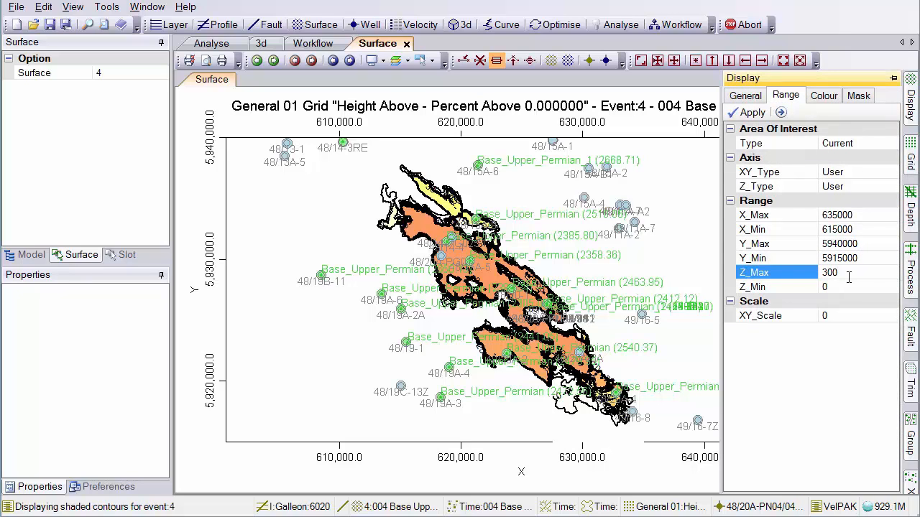
pyautogui.press('BackSpace')
pyautogui.press('BackSpace')
pyautogui.press('BackSpace')
pyautogui.write('100')
pyautogui.click(751, 112)
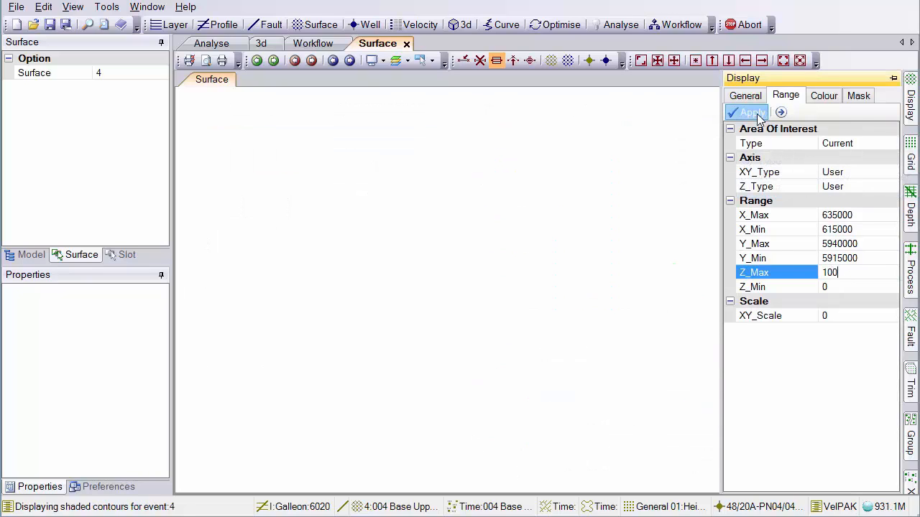
# - Make grid points the picking target on the surface map, with the grid node overlay hidden
pyautogui.click(433, 62)
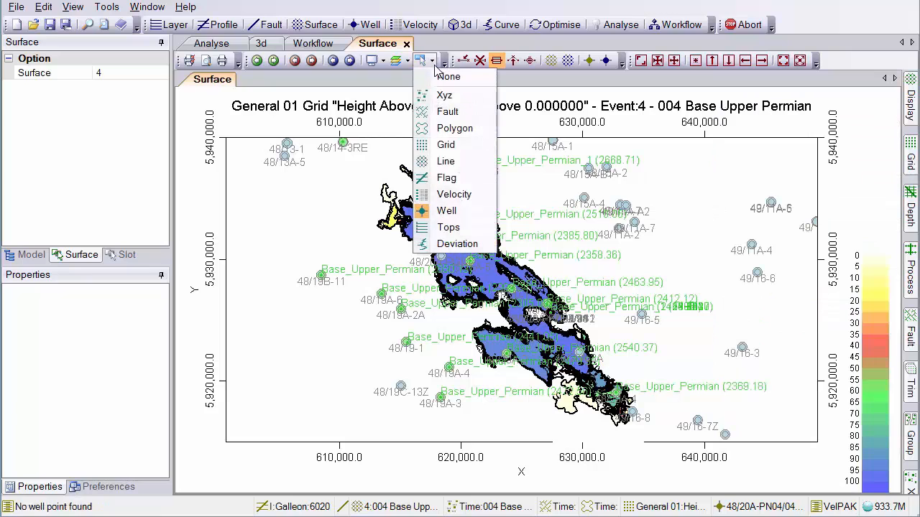
pyautogui.click(320, 162)
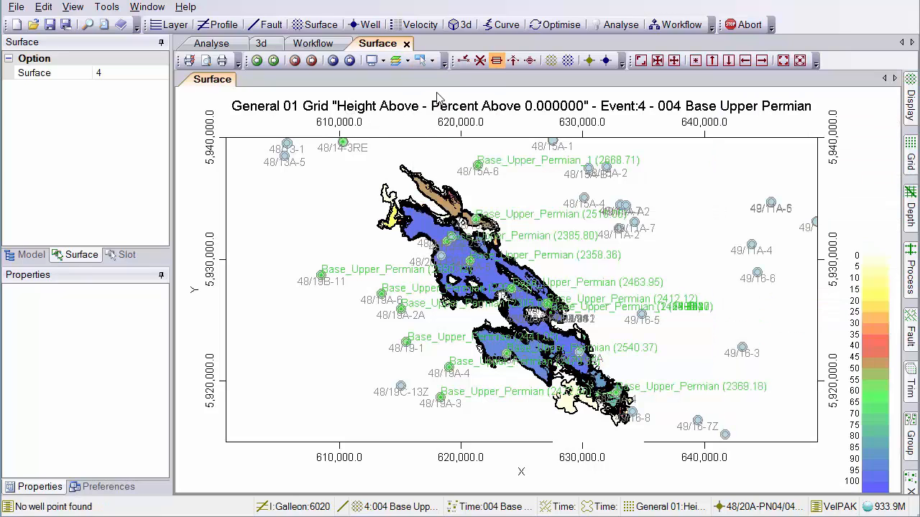
pyautogui.click(432, 62)
pyautogui.click(427, 146)
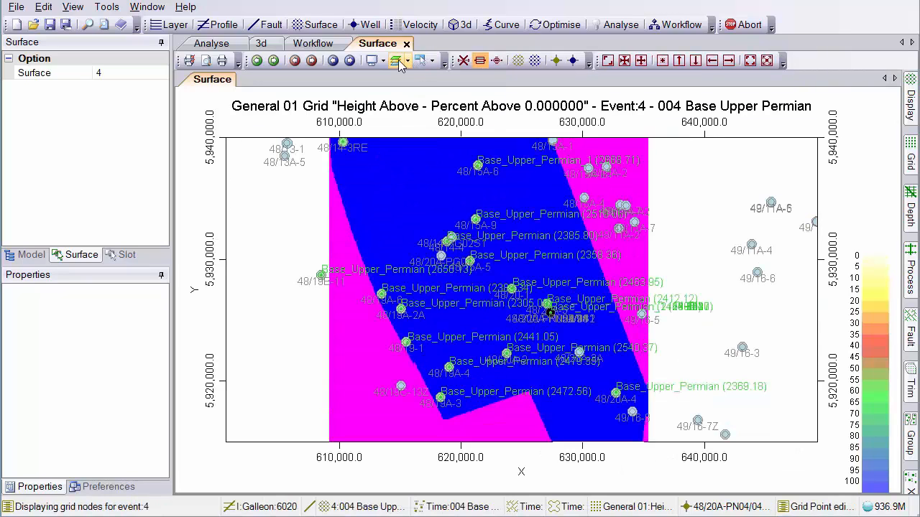
pyautogui.click(420, 61)
pyautogui.click(412, 125)
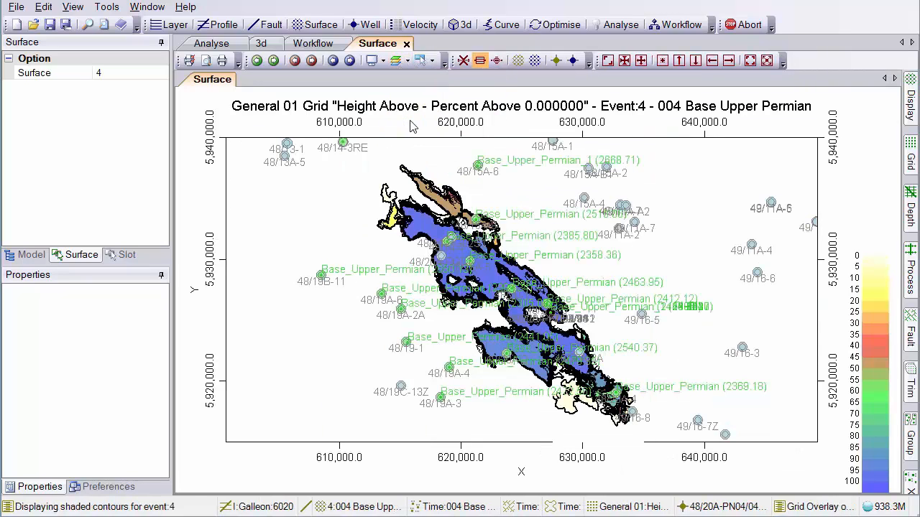
pyautogui.click(497, 60)
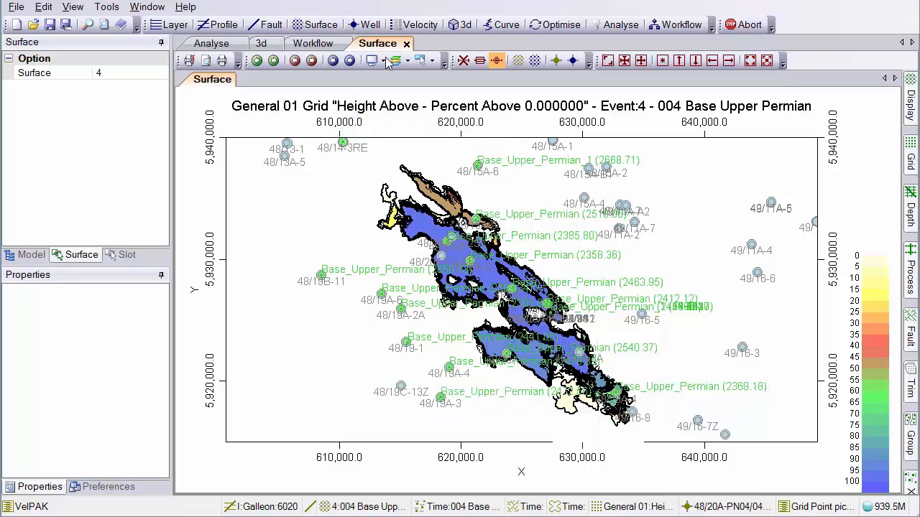
# - Hide the Tops overlay on the surface map, leaving the wells and their labels displayed
pyautogui.click(407, 61)
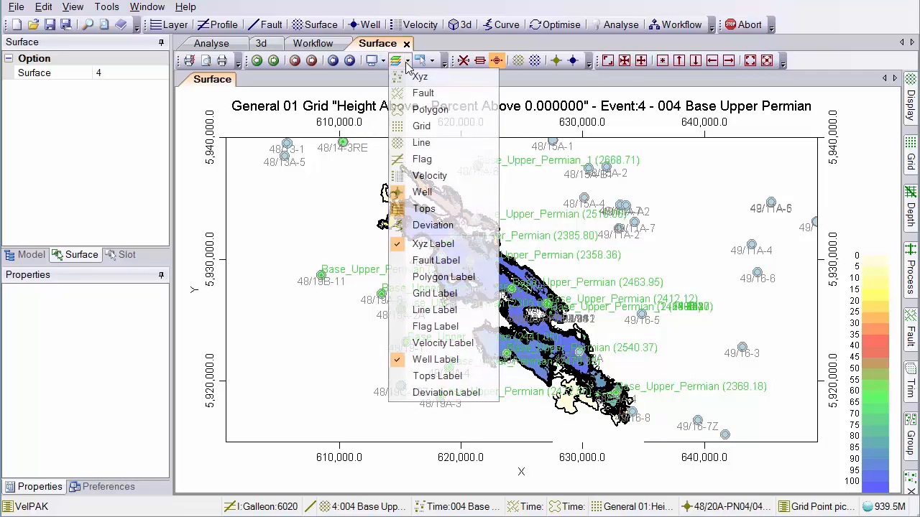
pyautogui.click(421, 208)
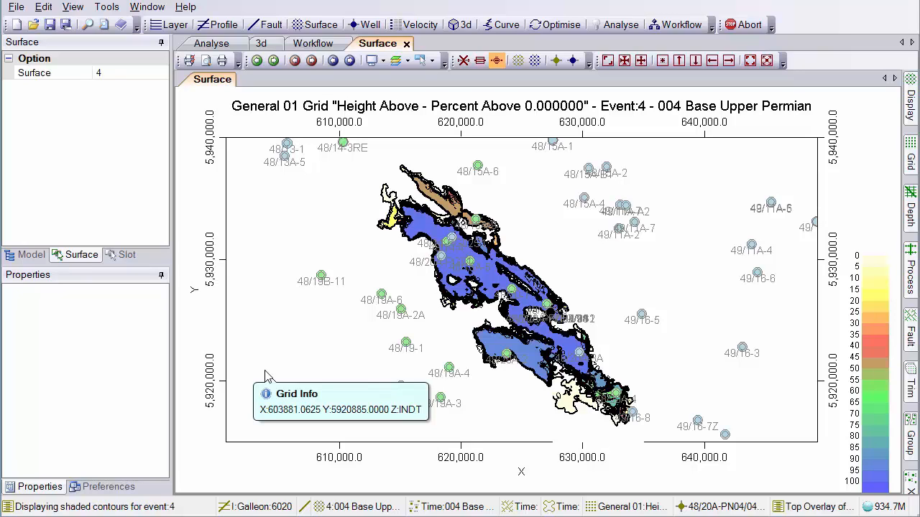
pyautogui.click(106, 6)
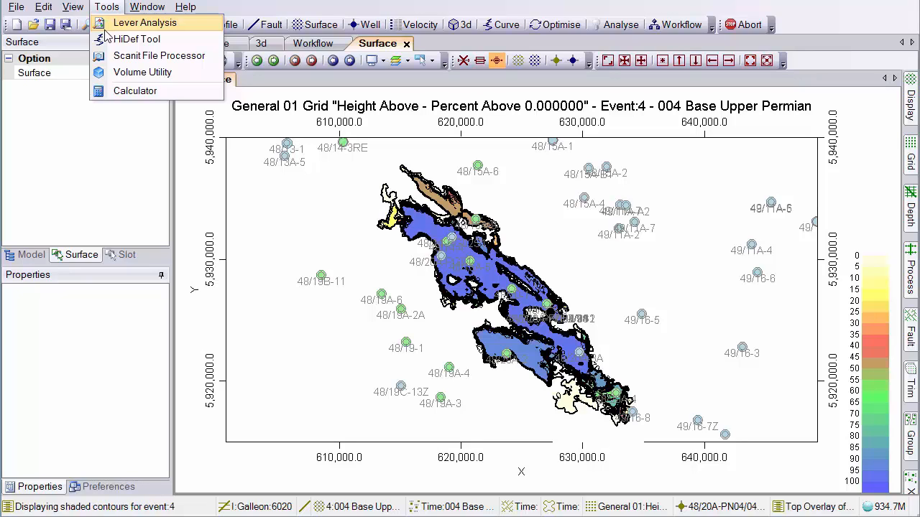
pyautogui.click(235, 276)
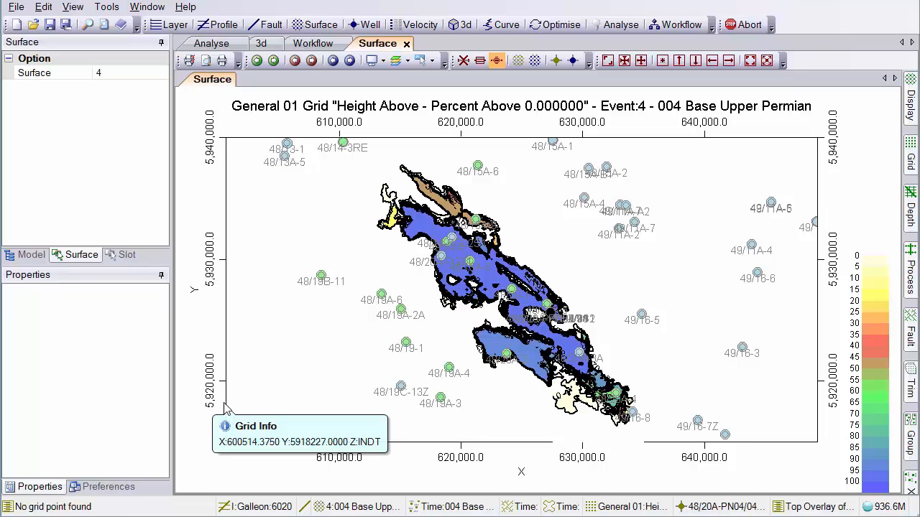
# - Return to the analysis graph and generate the standard Pos Volume histogram grouped by model
pyautogui.click(227, 50)
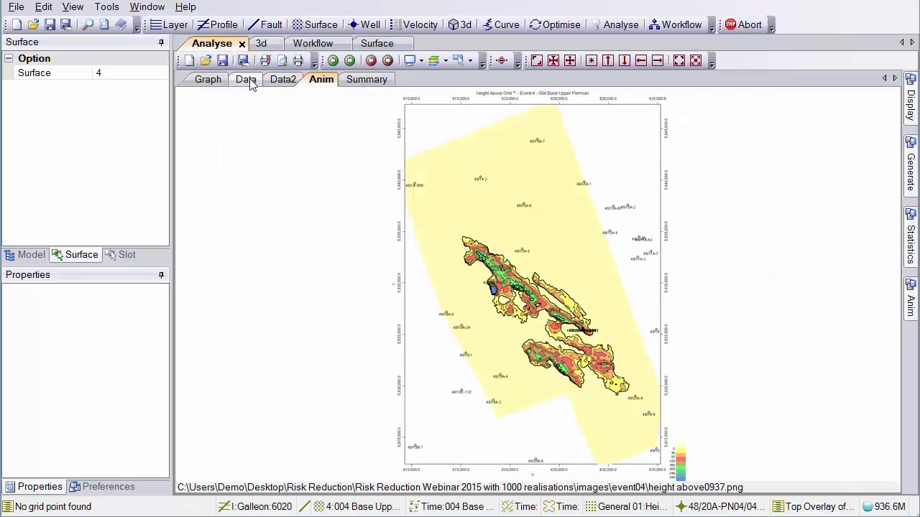
pyautogui.click(206, 80)
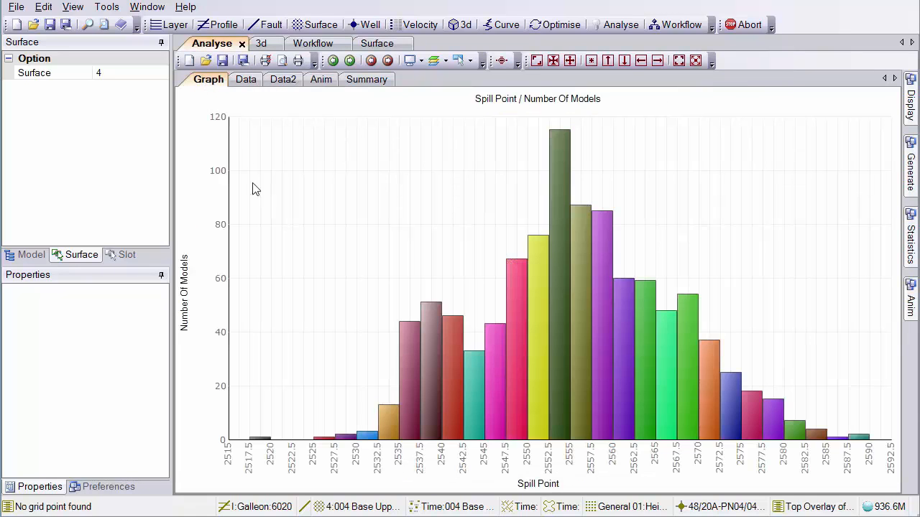
pyautogui.click(911, 185)
pyautogui.click(803, 420)
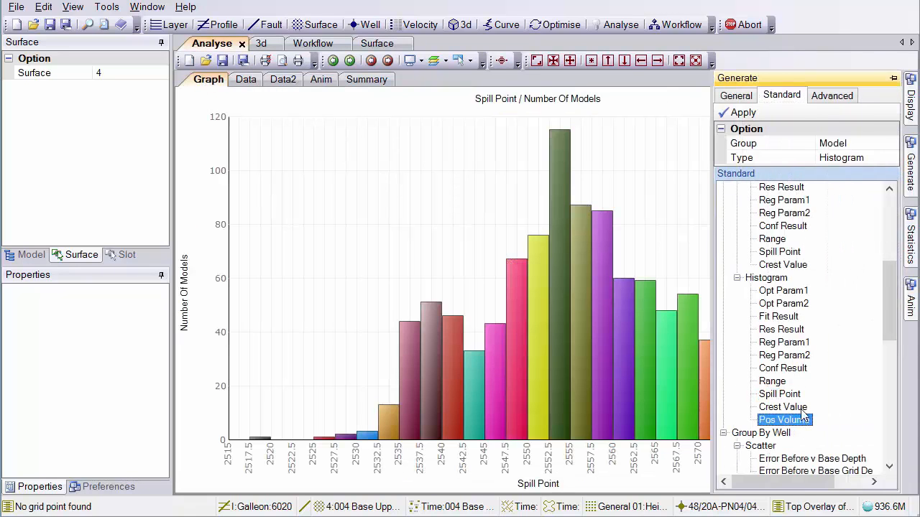
pyautogui.click(741, 114)
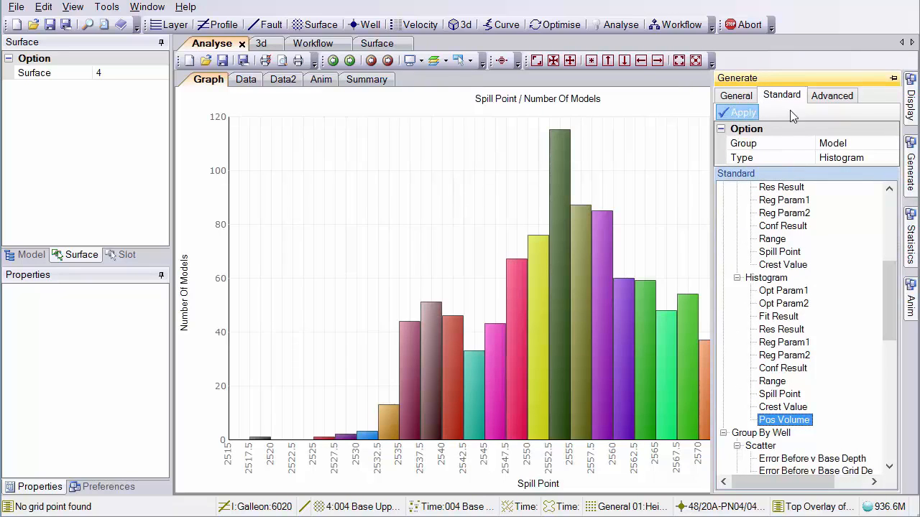
# - Set the Pos Volume histogram's Probability option to Yes and apply it to the graph
pyautogui.click(911, 115)
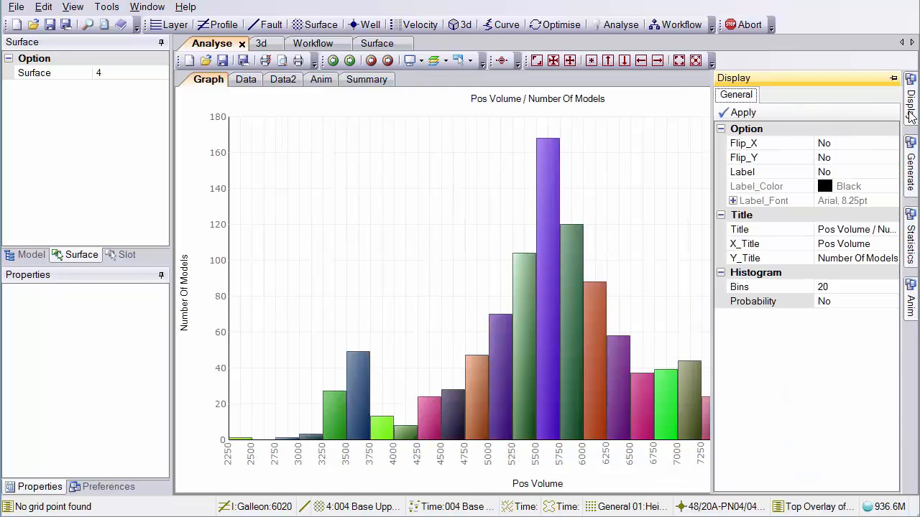
pyautogui.doubleClick(859, 304)
pyautogui.click(741, 113)
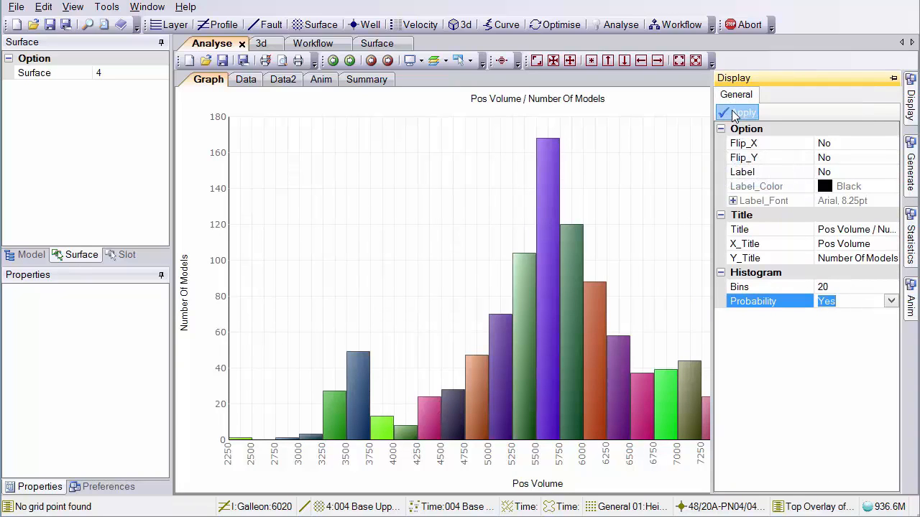